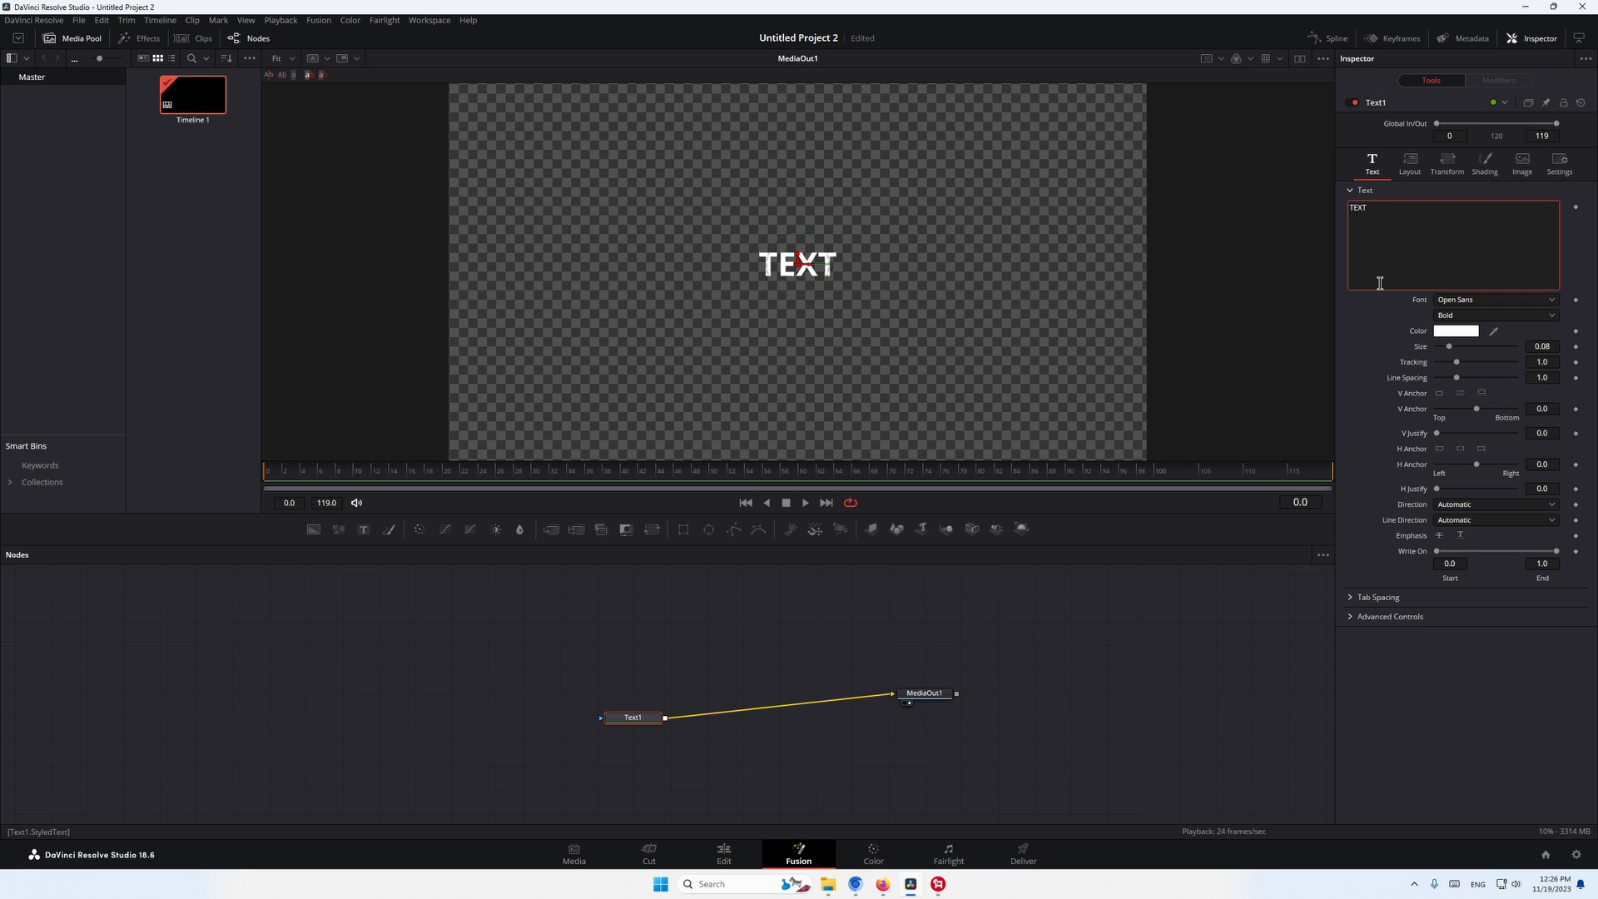
- Mask Text1 with a Rectangle node about 0.24 wide and 0.13 high, fitted around the text
{"action": "left_click_drag", "start_coordinate": [932, 700], "coordinate": [1005, 725]}
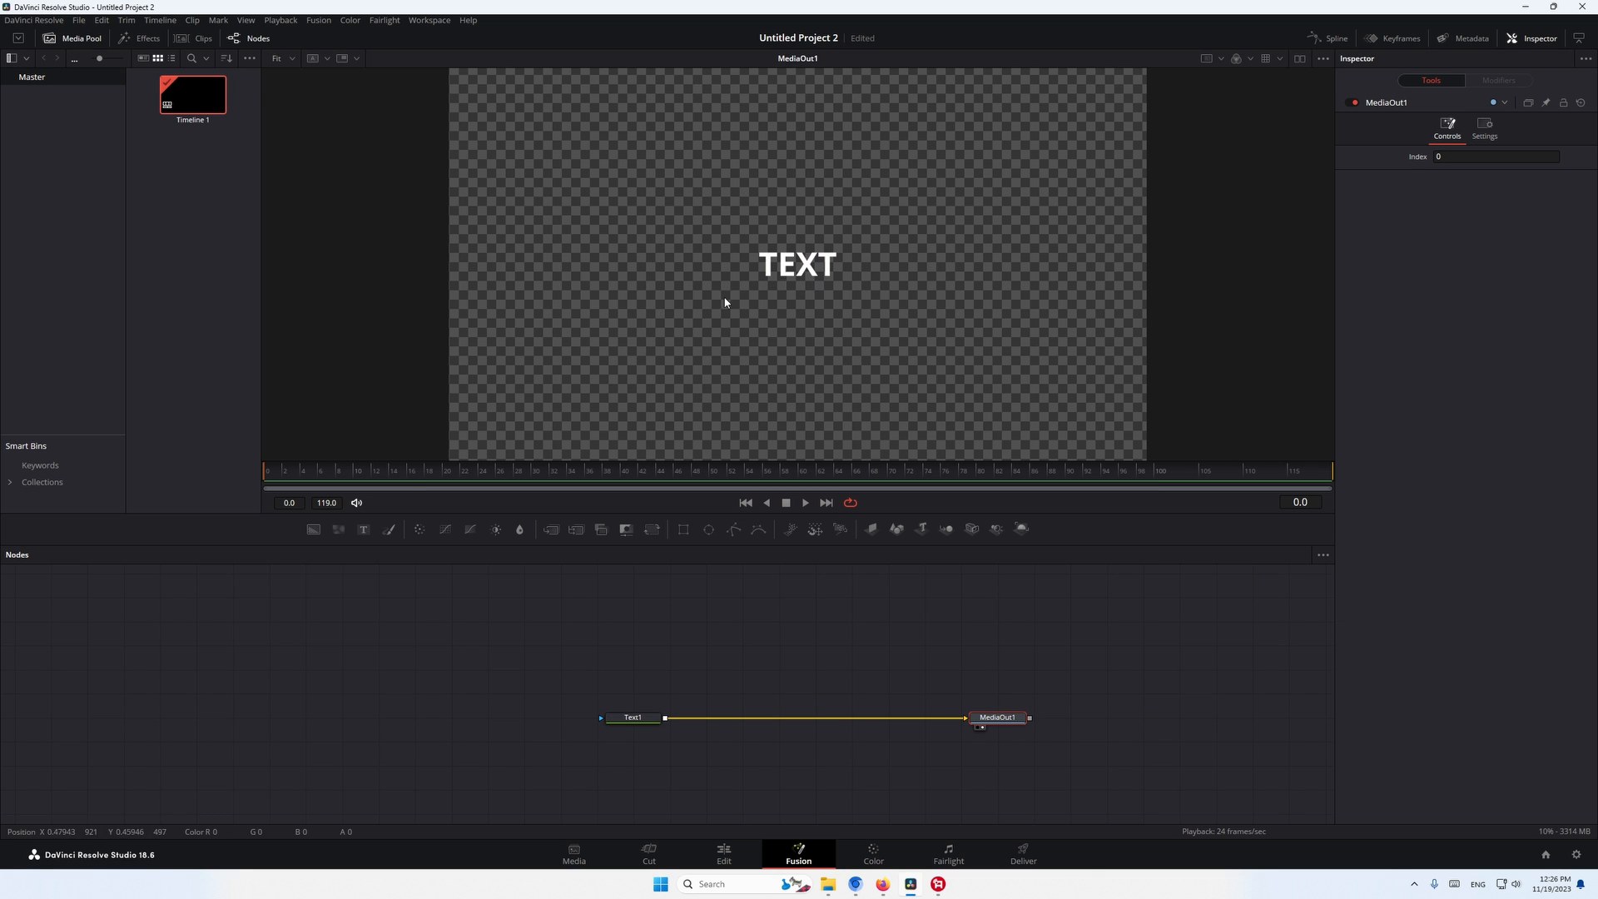
{"action": "left_click", "coordinate": [696, 572]}
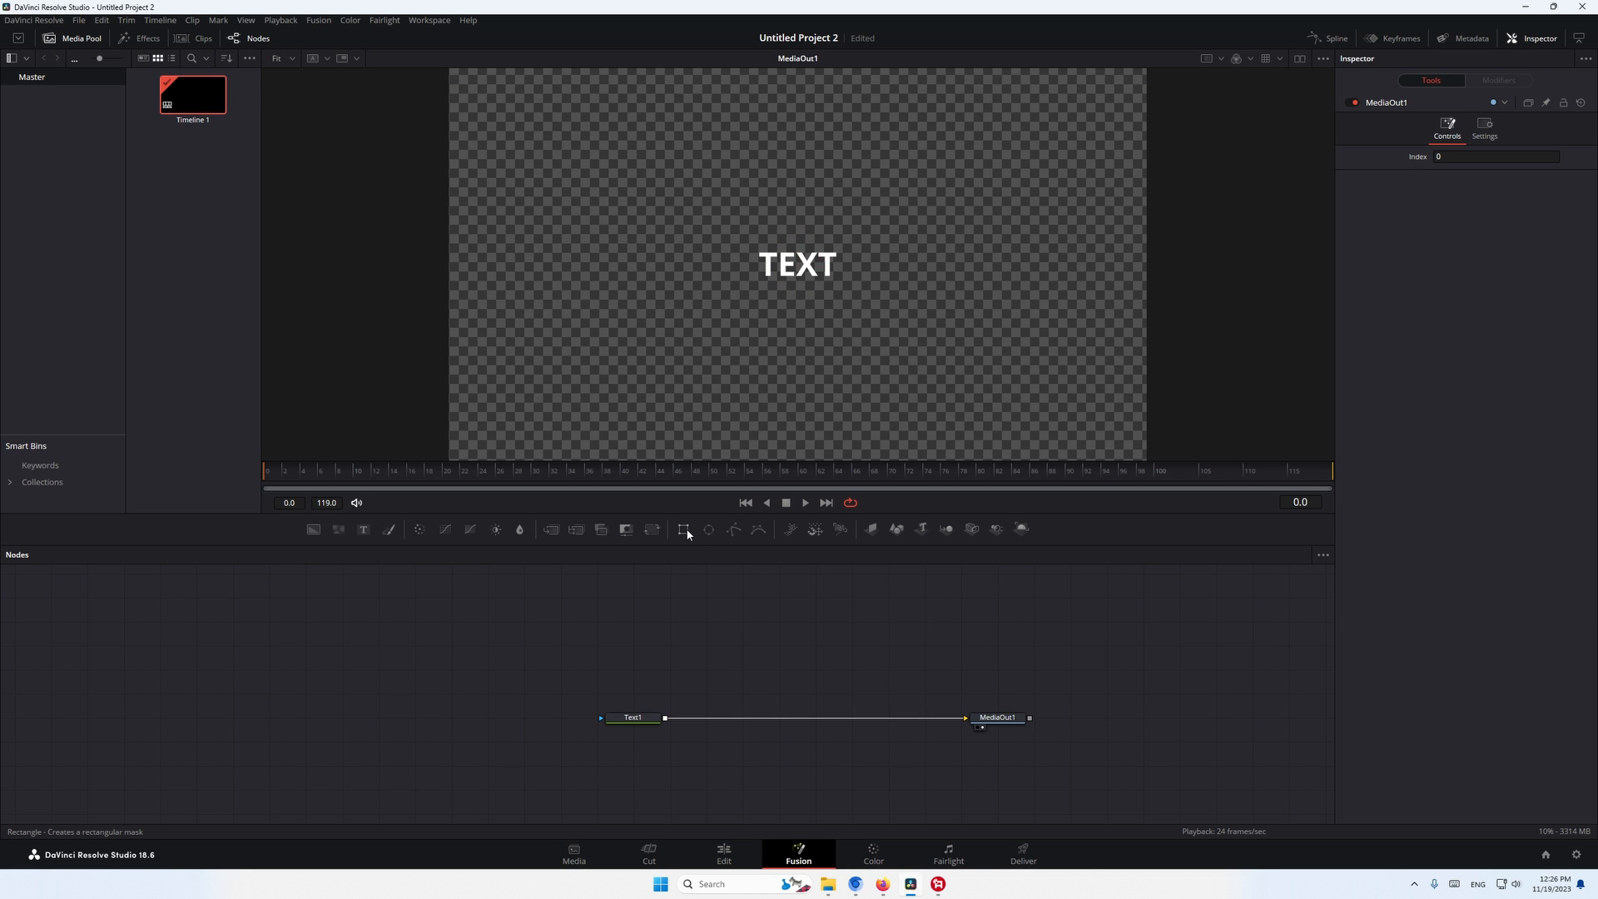
{"action": "left_click", "coordinate": [685, 530]}
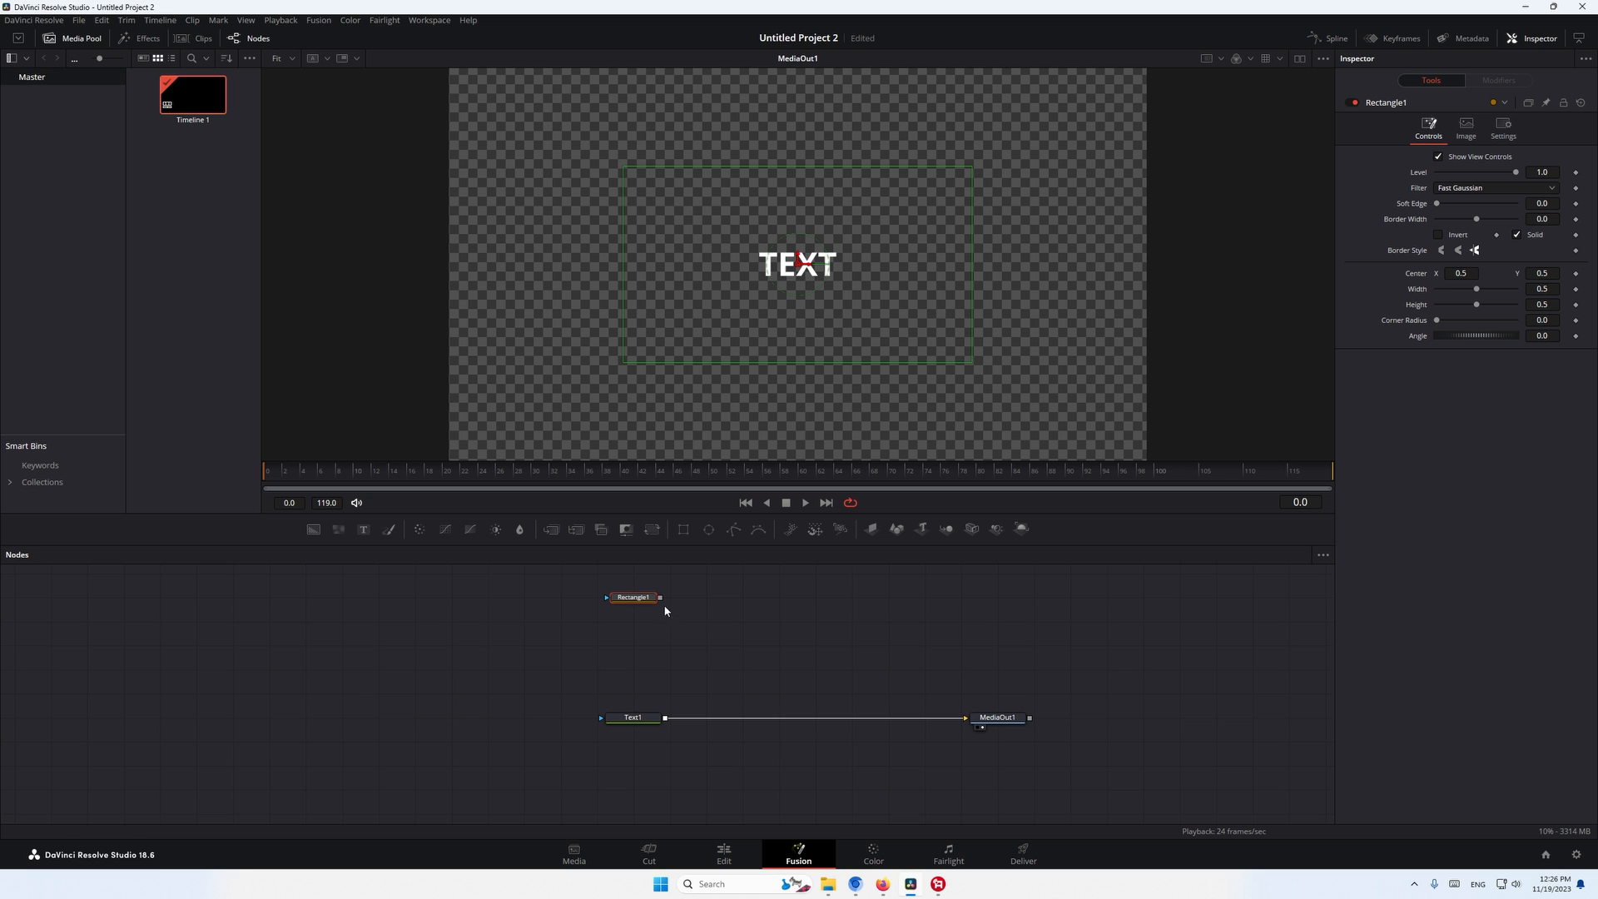
{"action": "left_click_drag", "start_coordinate": [660, 596], "coordinate": [640, 689]}
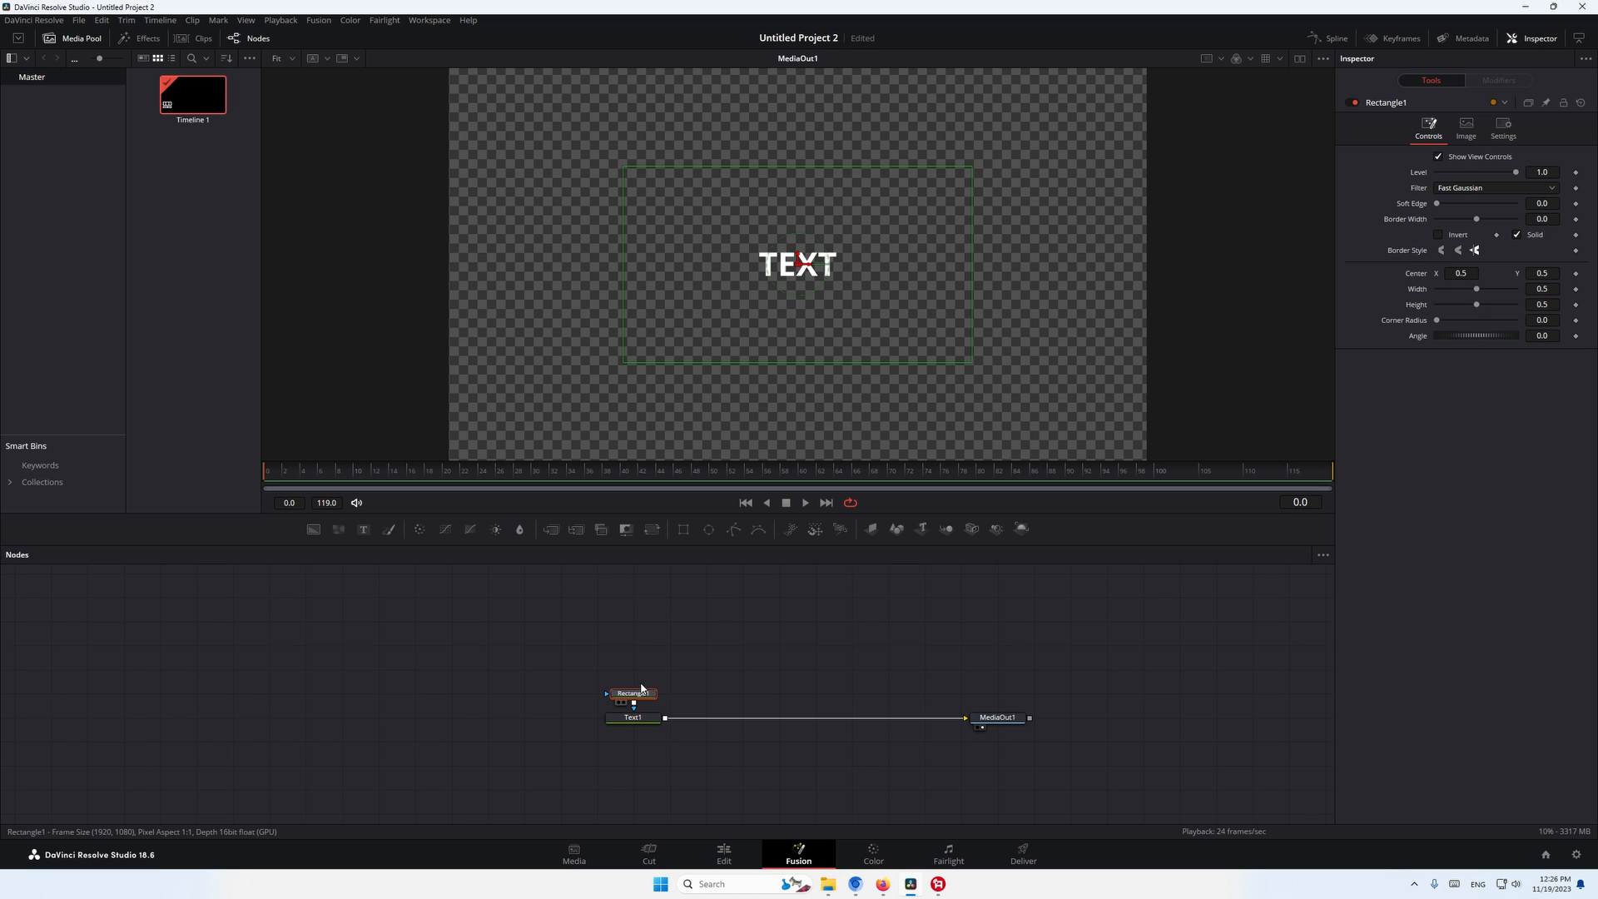
{"action": "left_click_drag", "start_coordinate": [751, 363], "coordinate": [743, 298]}
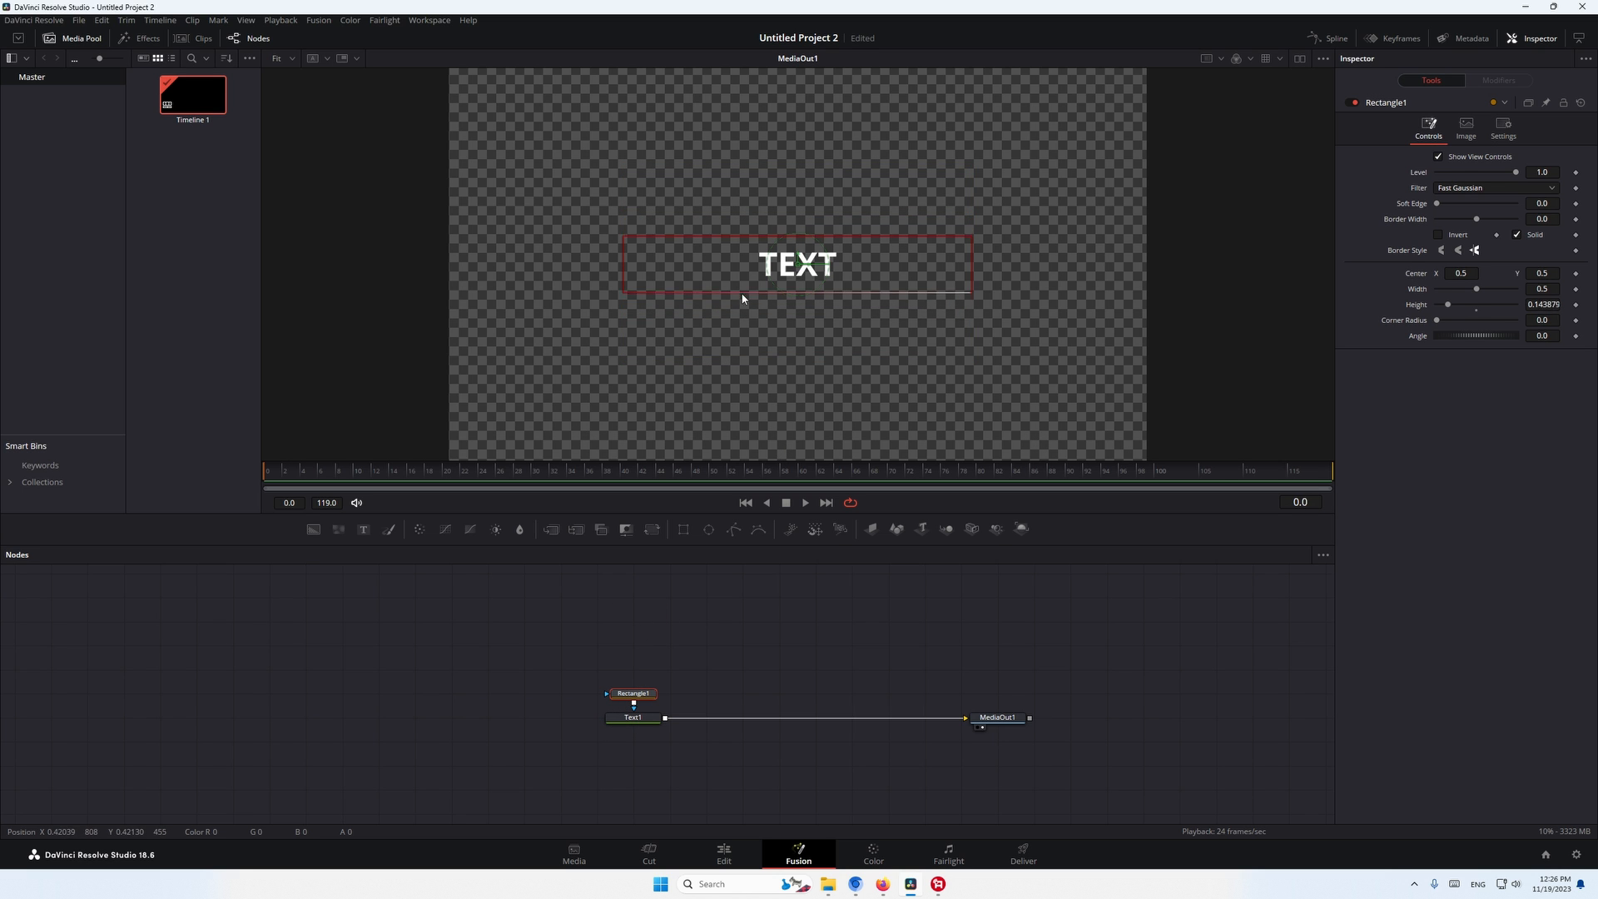
{"action": "left_click_drag", "start_coordinate": [626, 281], "coordinate": [716, 283]}
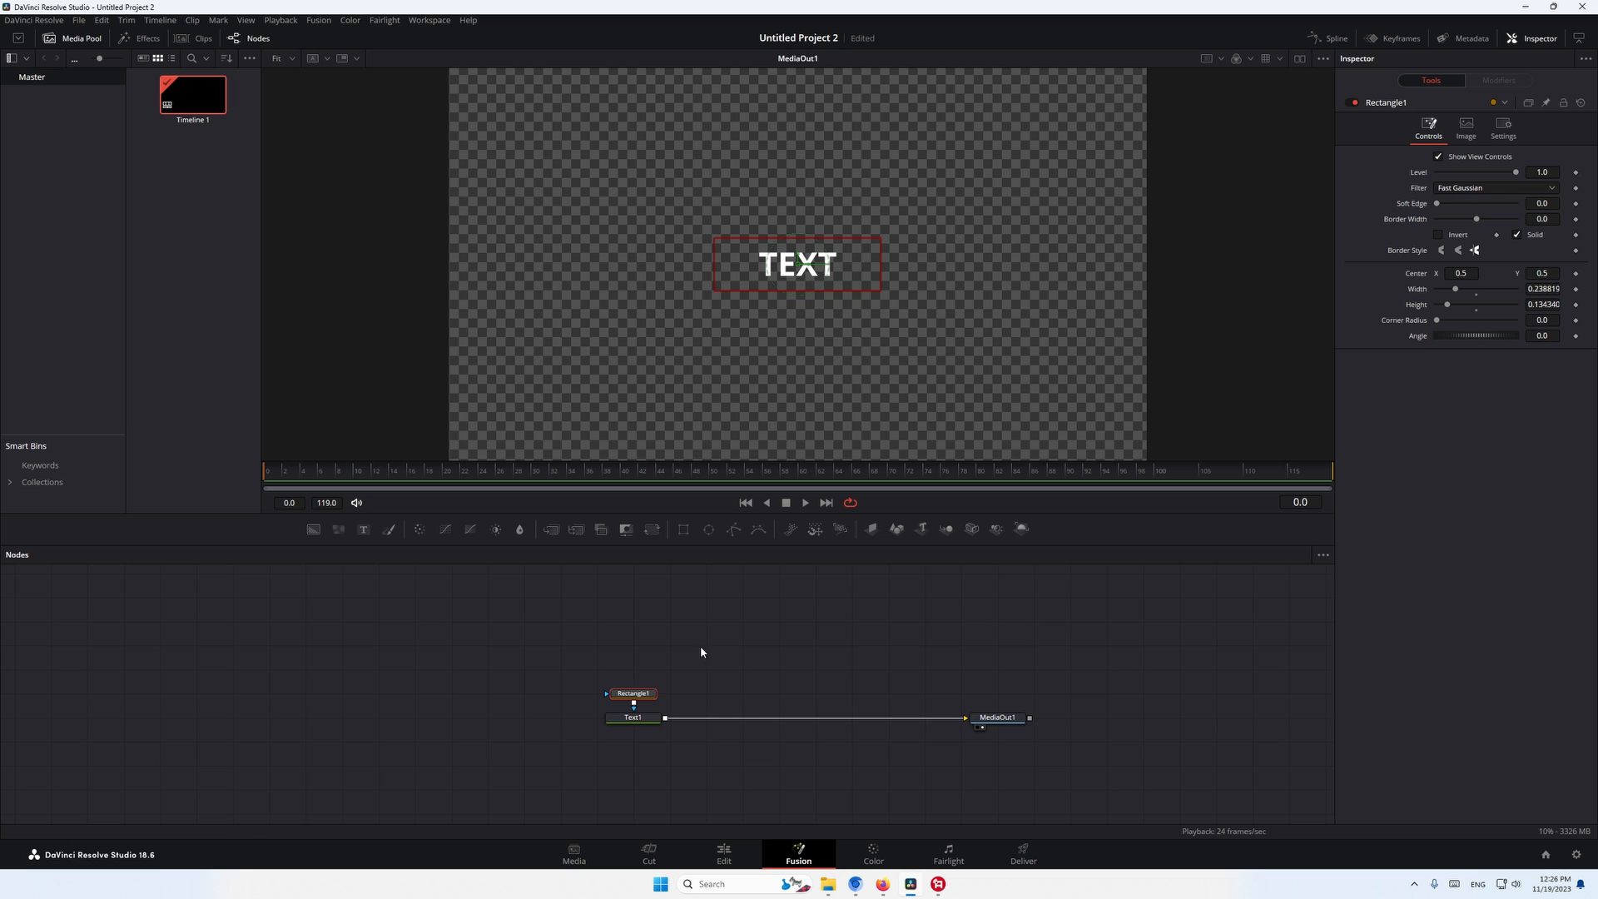
- Keyframe Text1's layout Center Y at 0.5 on frame 10 and 0.353 on frame 0, and play the animation
{"action": "left_click", "coordinate": [634, 718]}
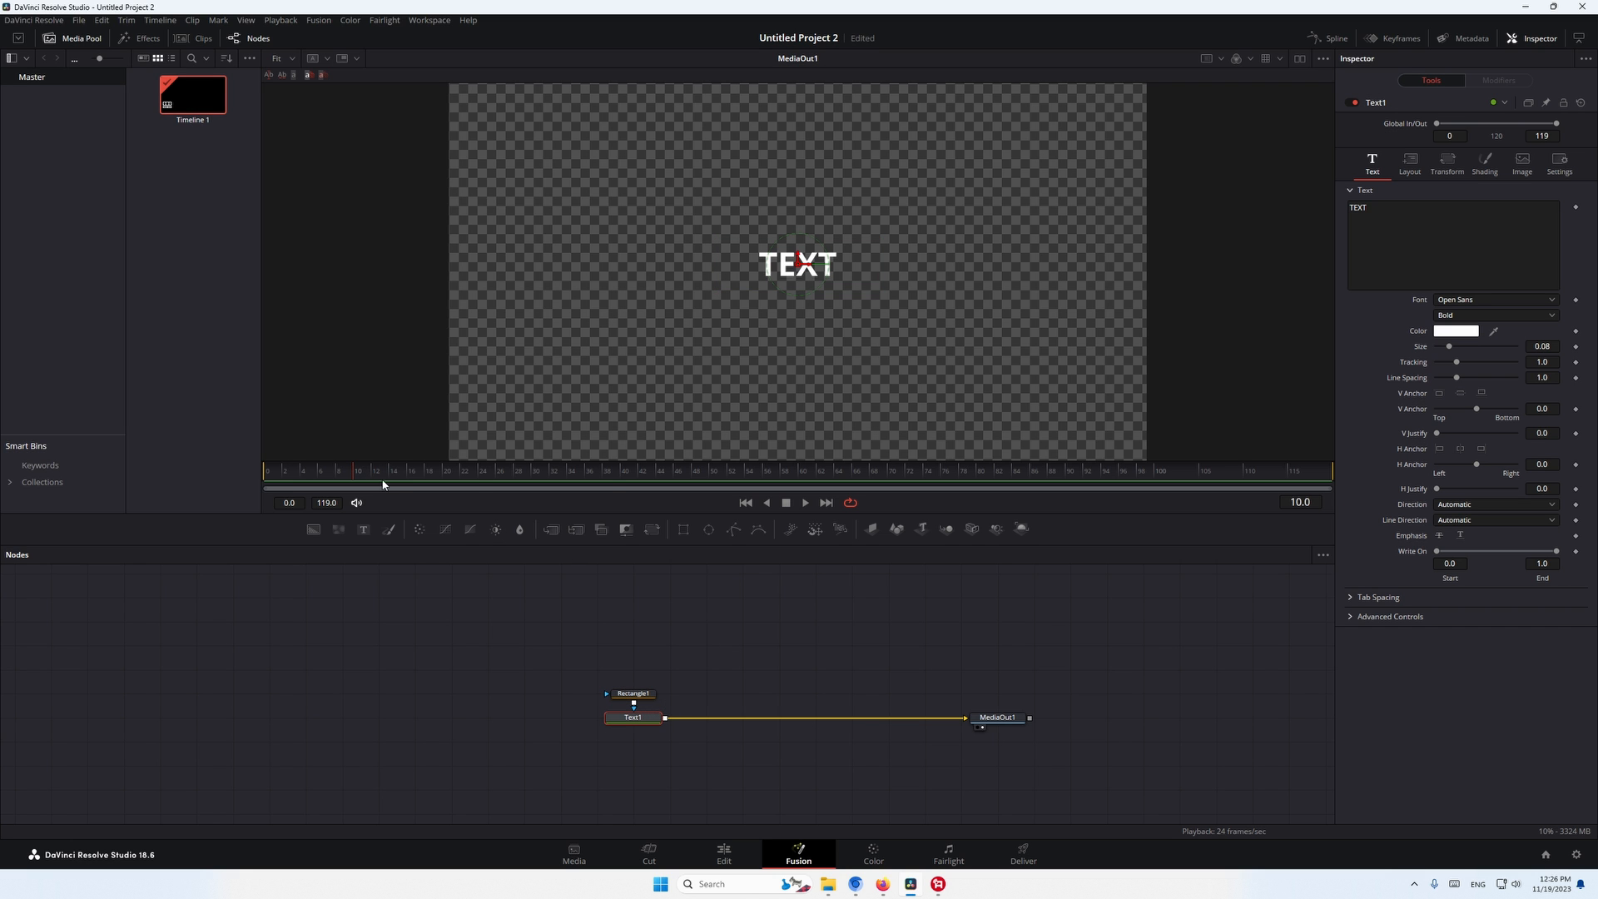
{"action": "left_click", "coordinate": [1412, 166]}
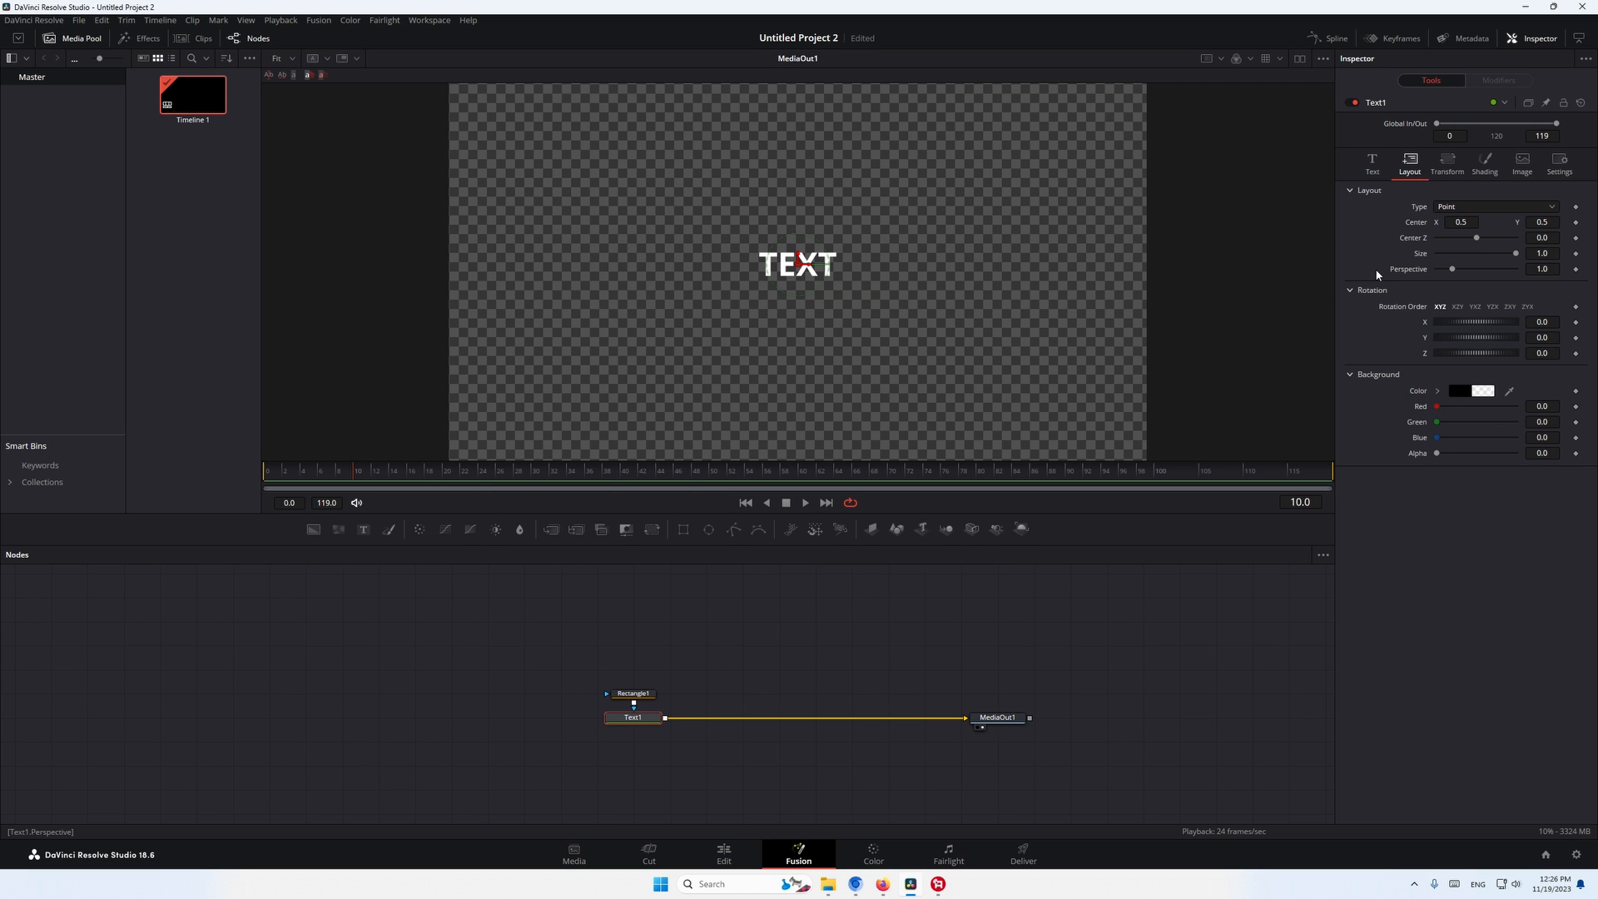
{"action": "left_click", "coordinate": [1576, 224]}
{"action": "left_click", "coordinate": [268, 471]}
{"action": "left_click_drag", "start_coordinate": [1549, 222], "coordinate": [1428, 222]}
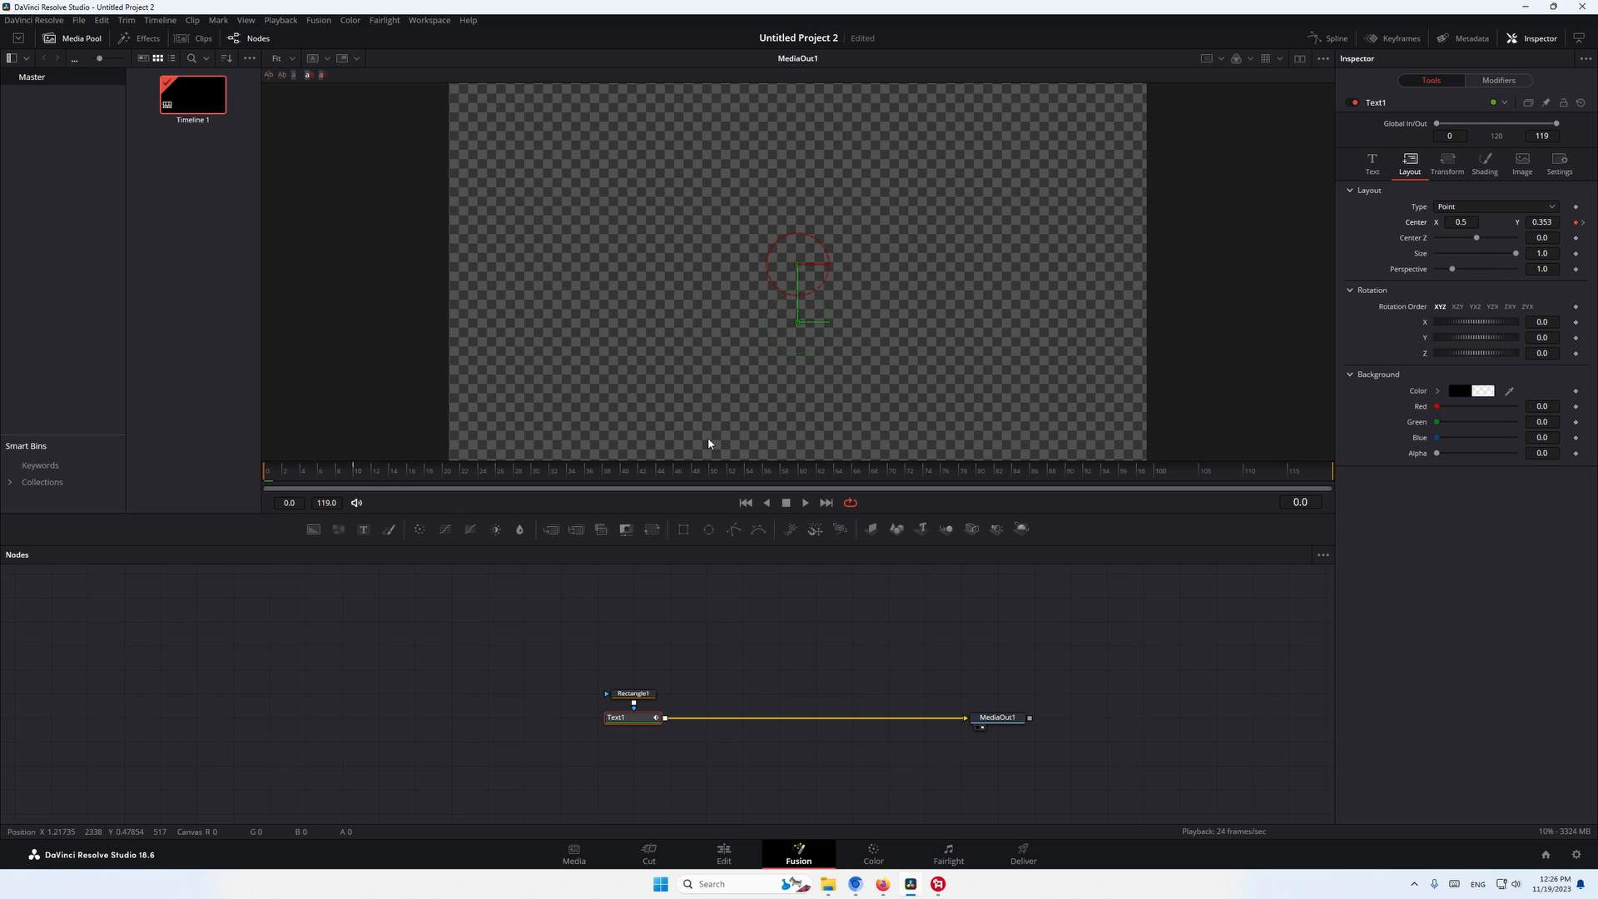
{"action": "left_click", "coordinate": [292, 473]}
{"action": "key", "text": "space"}
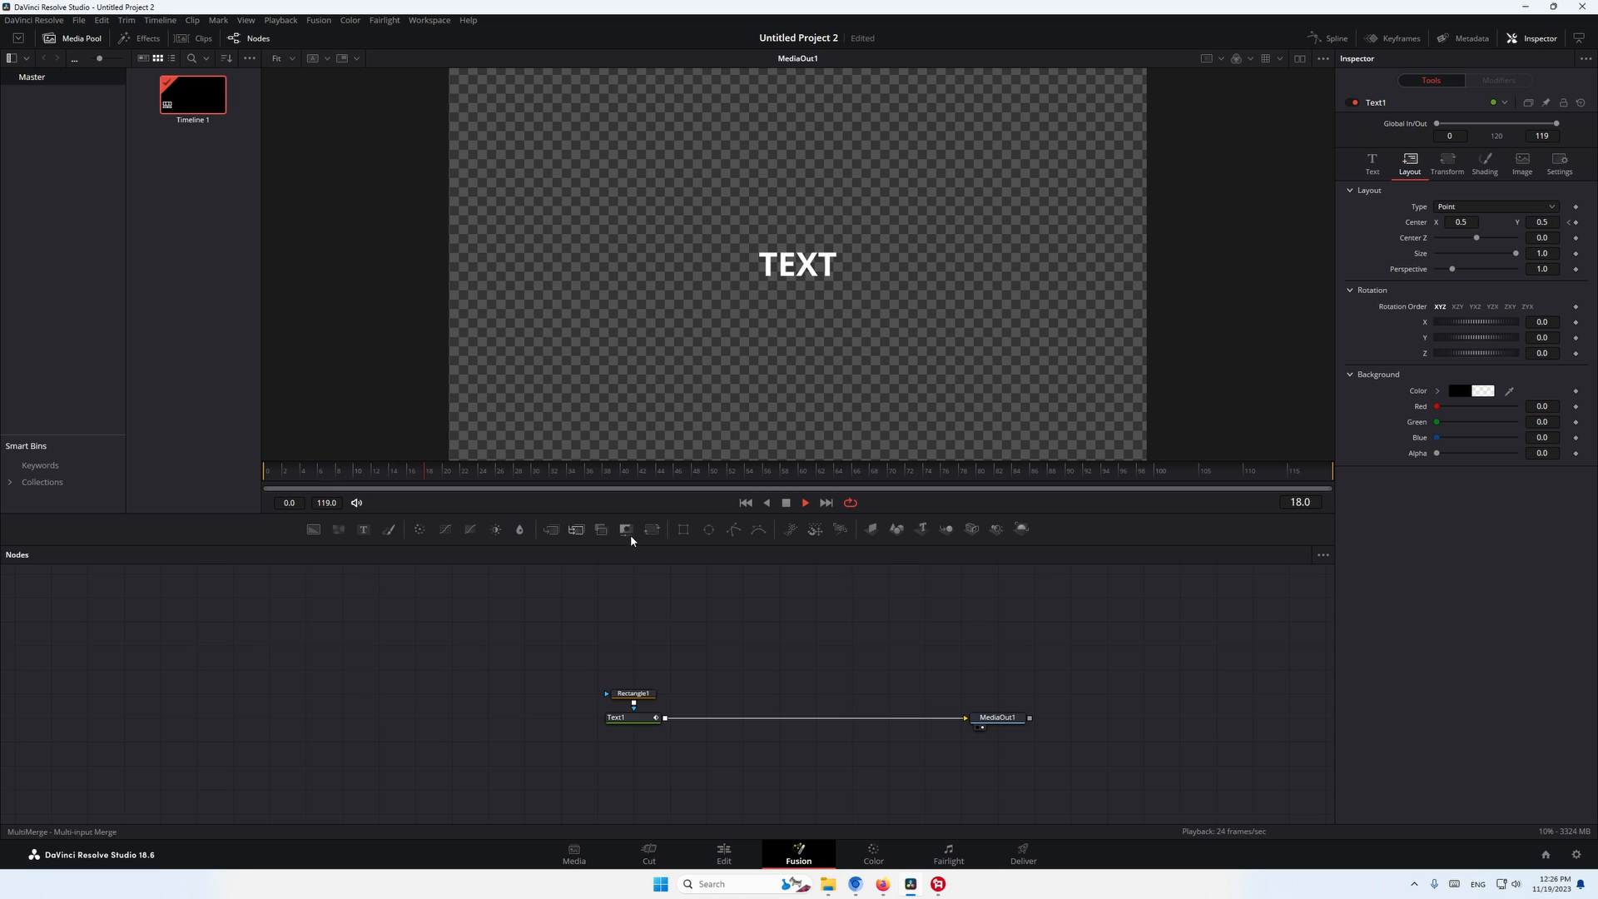
- Change Text1's text to "TEXT TEXT TEXT TEXT" and widen the rectangle mask to about 0.56 to fit it
{"action": "left_click_drag", "start_coordinate": [642, 694], "coordinate": [643, 670]}
{"action": "left_click", "coordinate": [632, 718]}
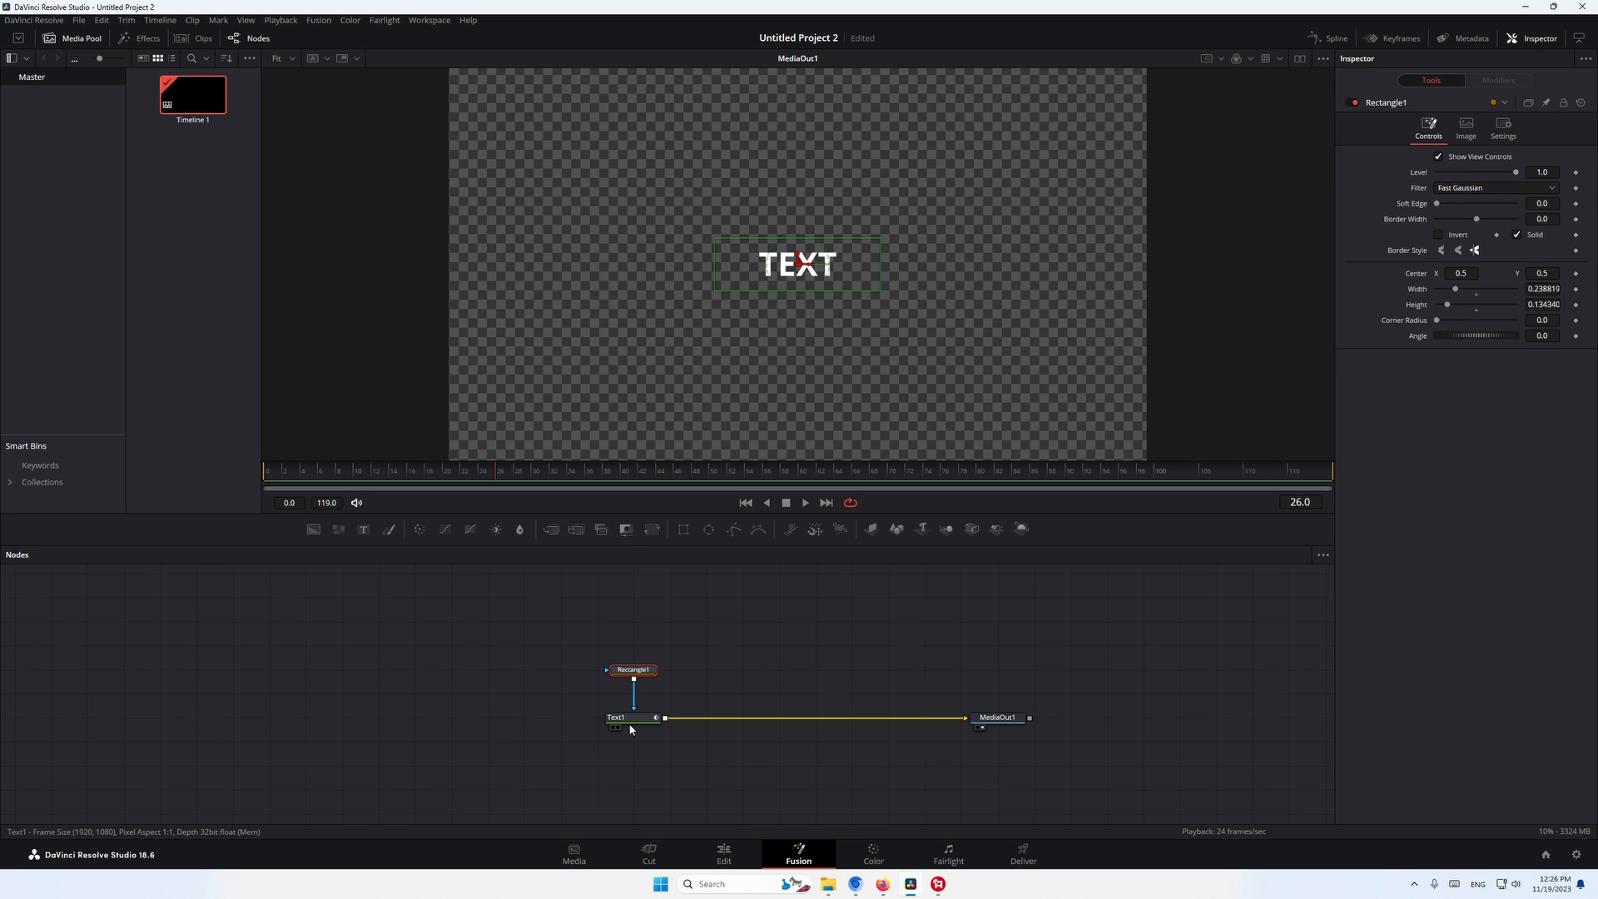
{"action": "left_click", "coordinate": [1368, 168]}
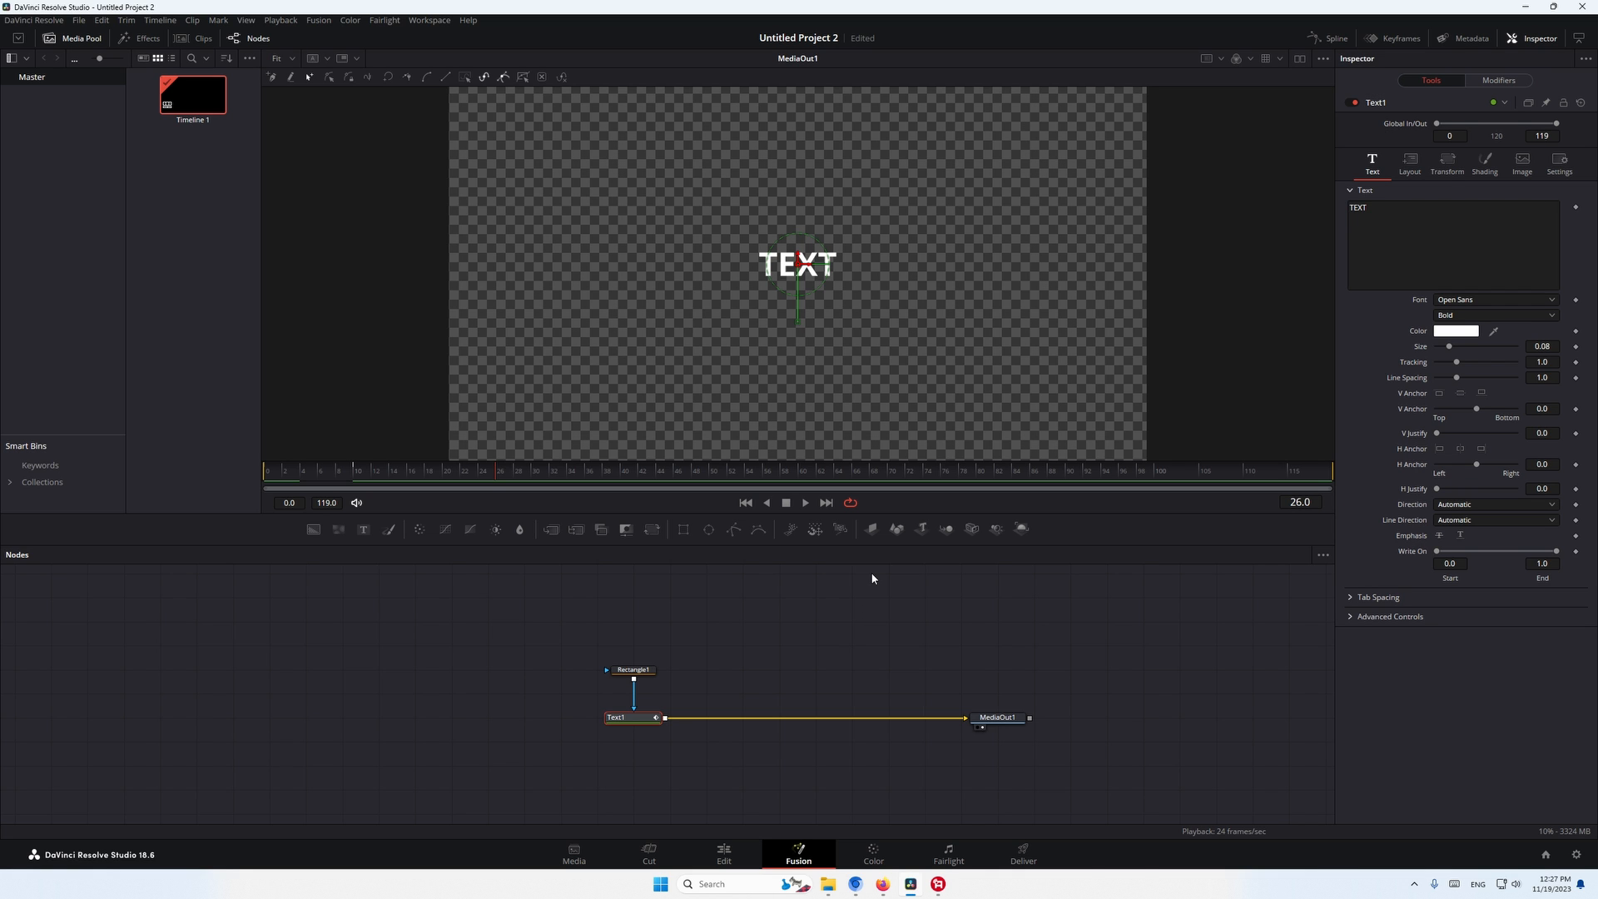
{"action": "double_click", "coordinate": [1388, 206]}
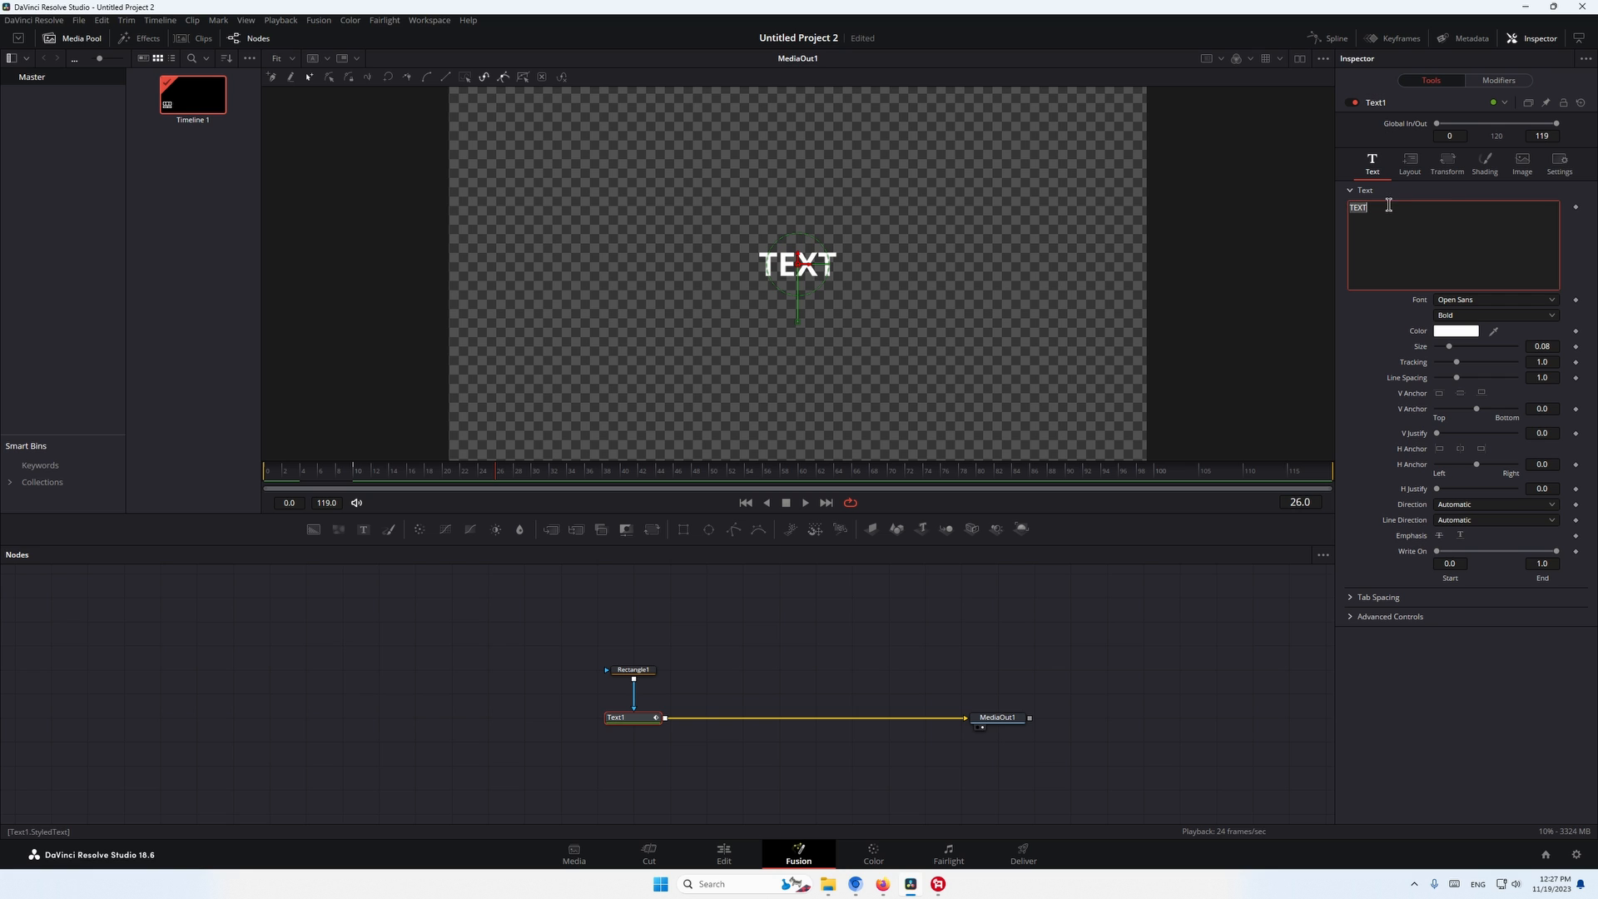
{"action": "type", "text": "TEXT TEXT"}
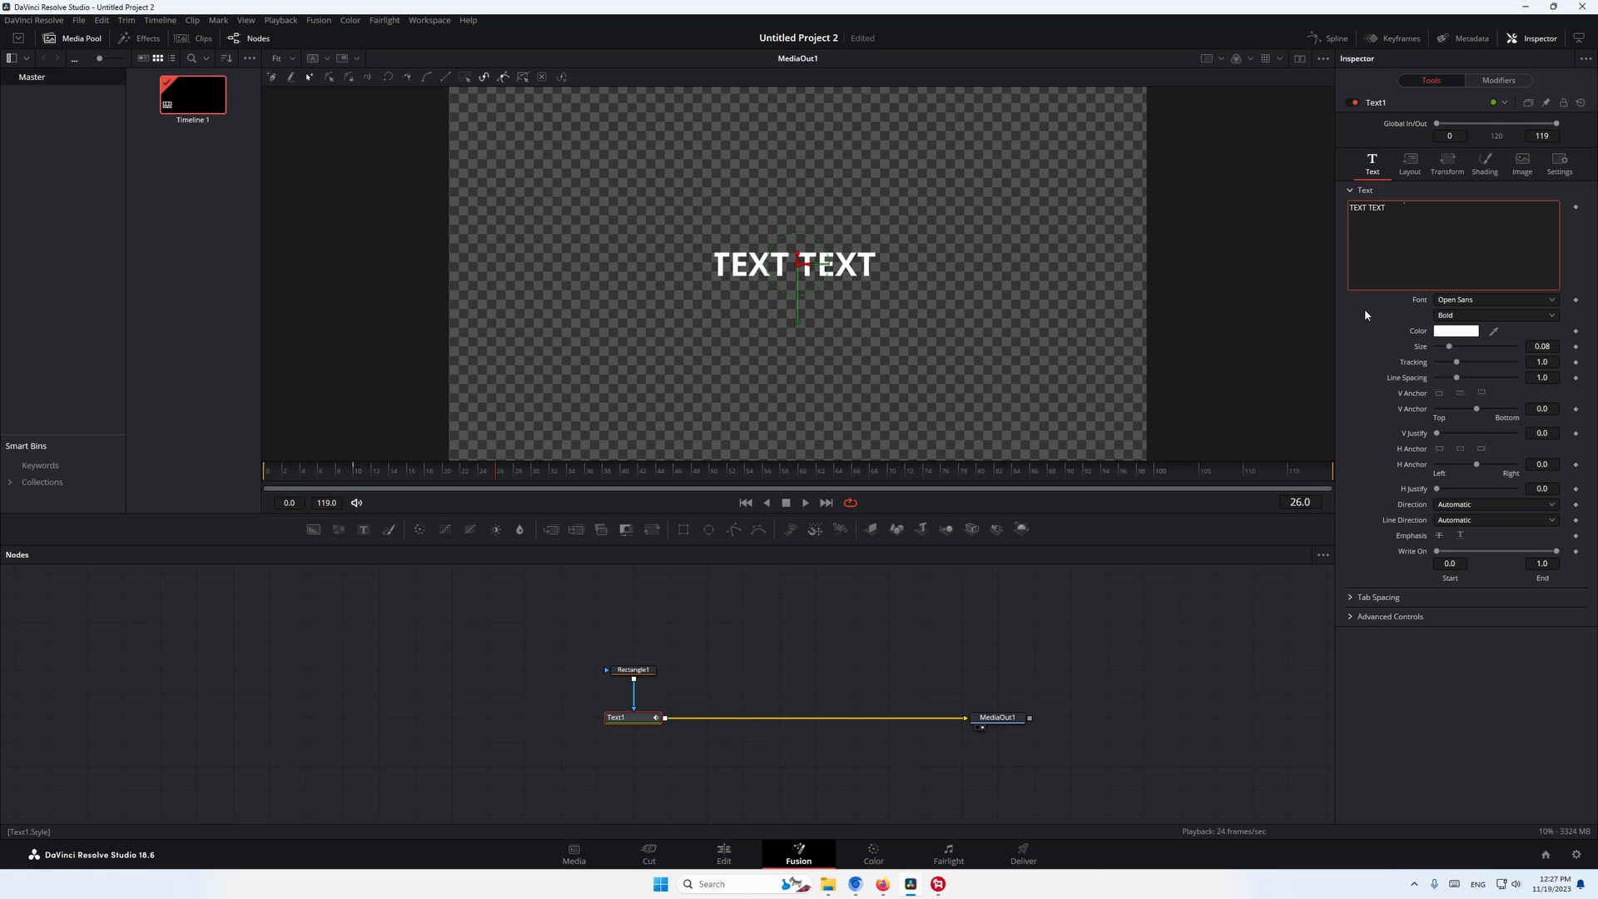
{"action": "type", "text": " TEXT TEXT"}
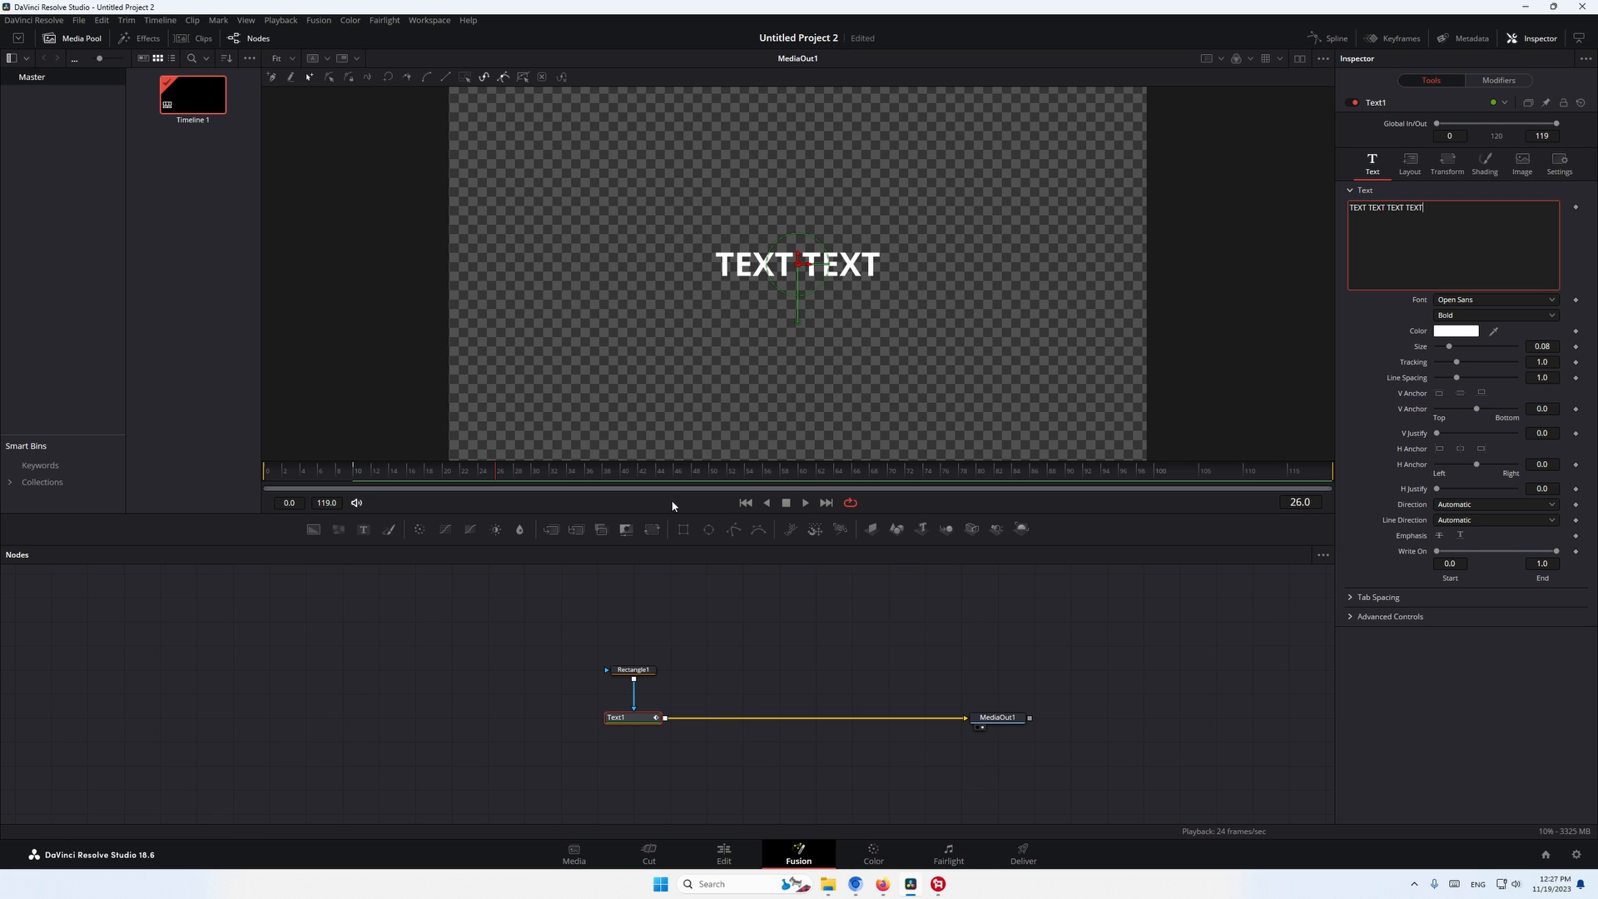
{"action": "left_click", "coordinate": [630, 669]}
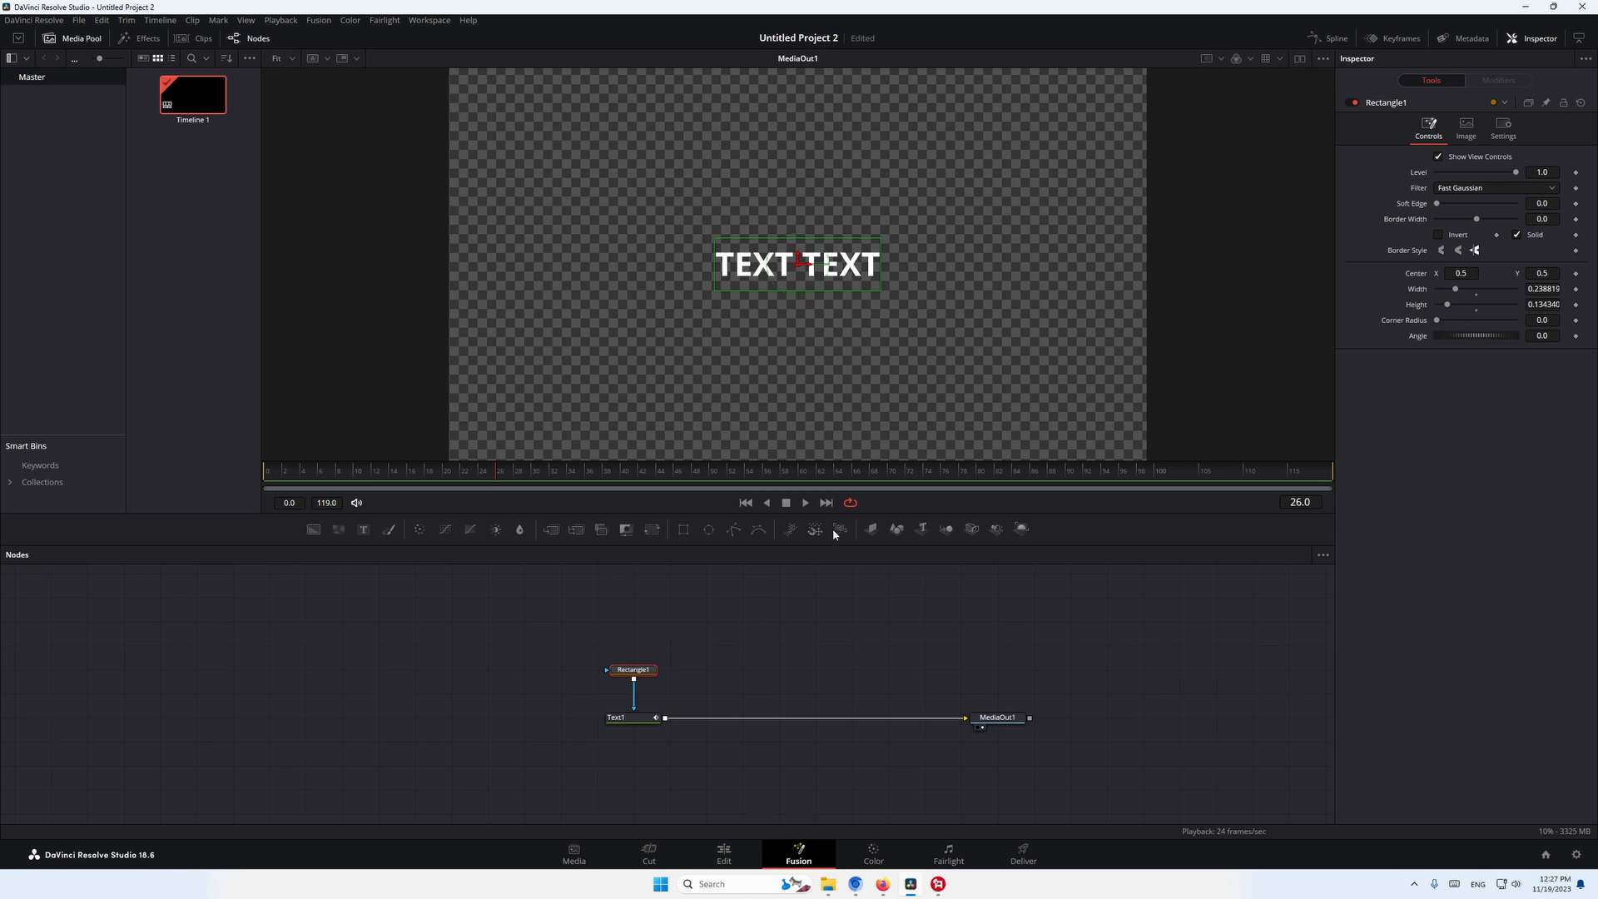
{"action": "left_click_drag", "start_coordinate": [881, 272], "coordinate": [992, 271]}
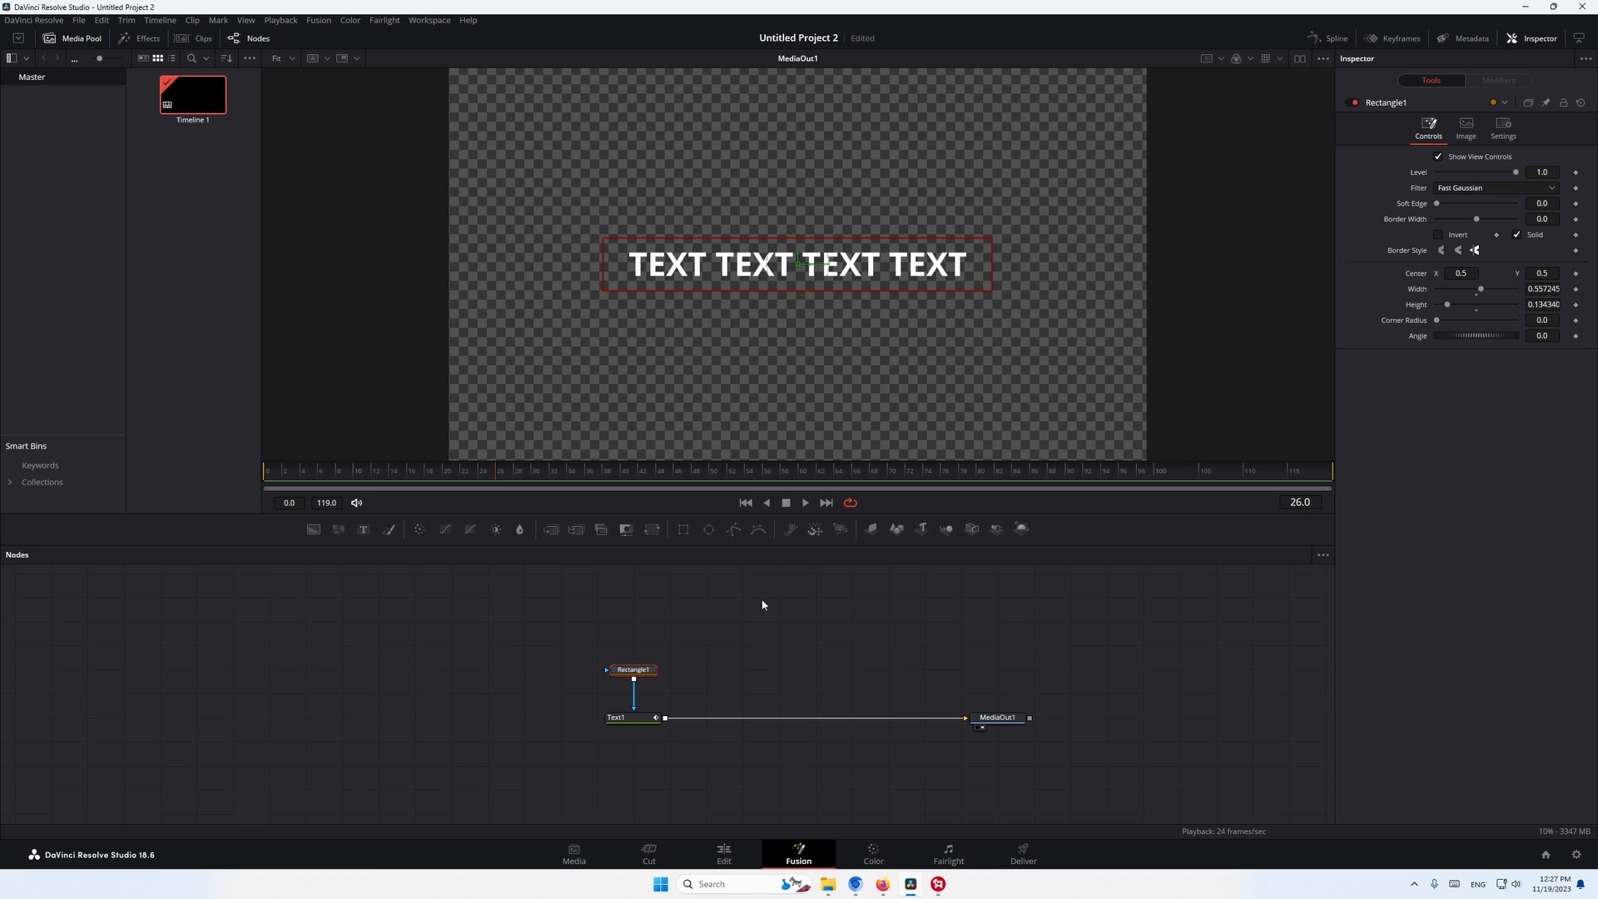
- Delete the Rectangle mask node and paste an instance of Text1 above the original node
{"action": "left_click_drag", "start_coordinate": [566, 634], "coordinate": [744, 694]}
{"action": "key", "text": "Delete"}
{"action": "left_click", "coordinate": [636, 723]}
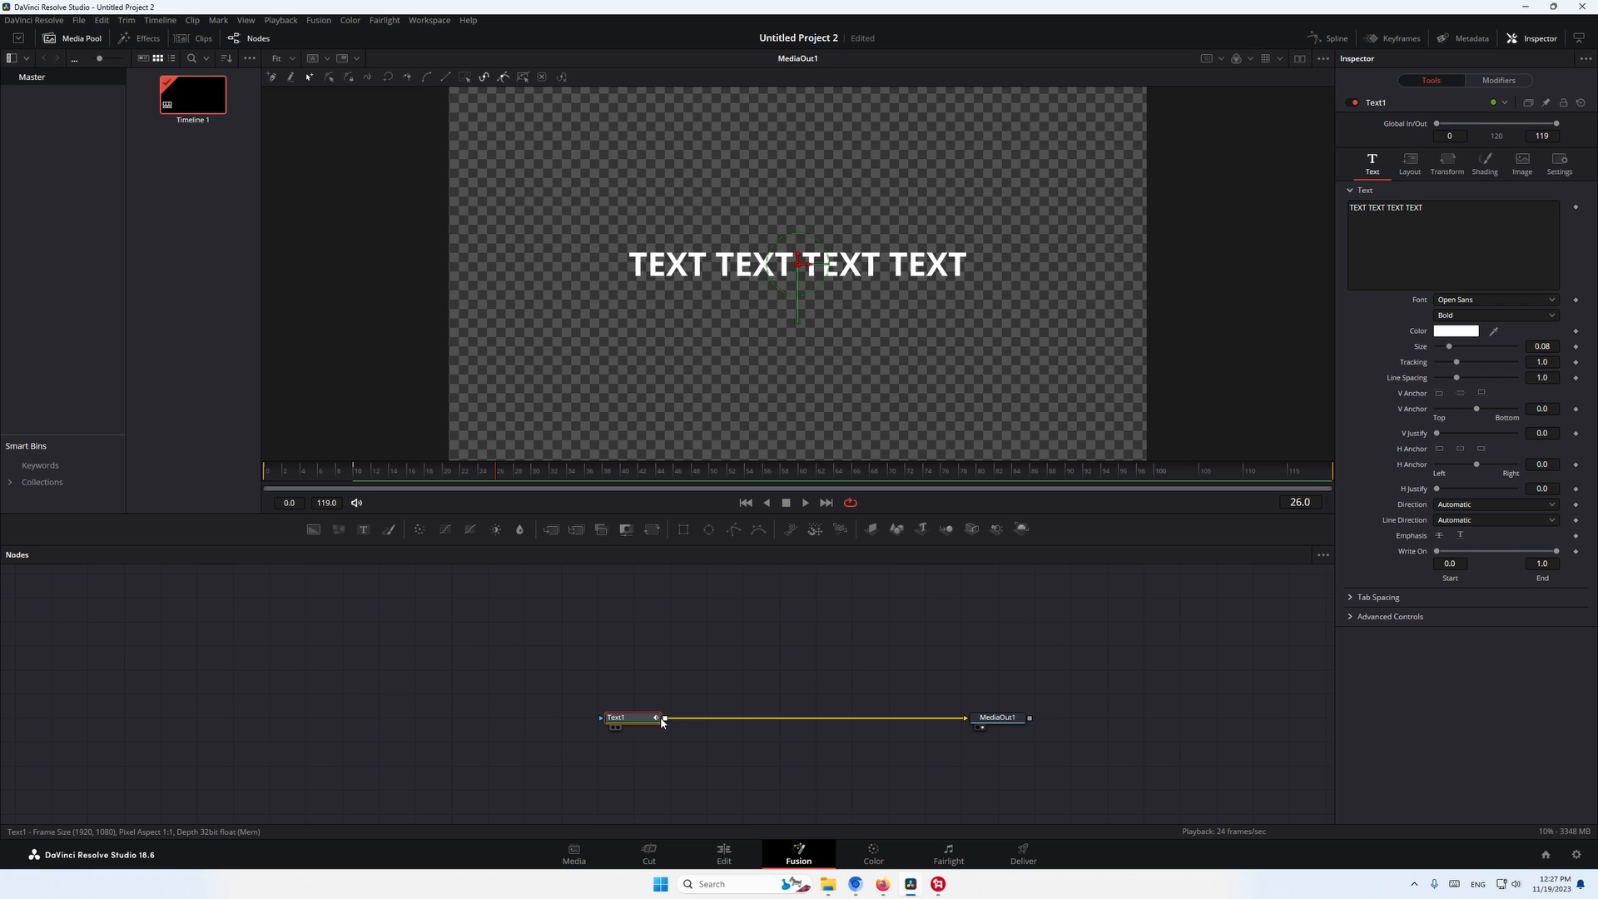
{"action": "left_click", "coordinate": [653, 678]}
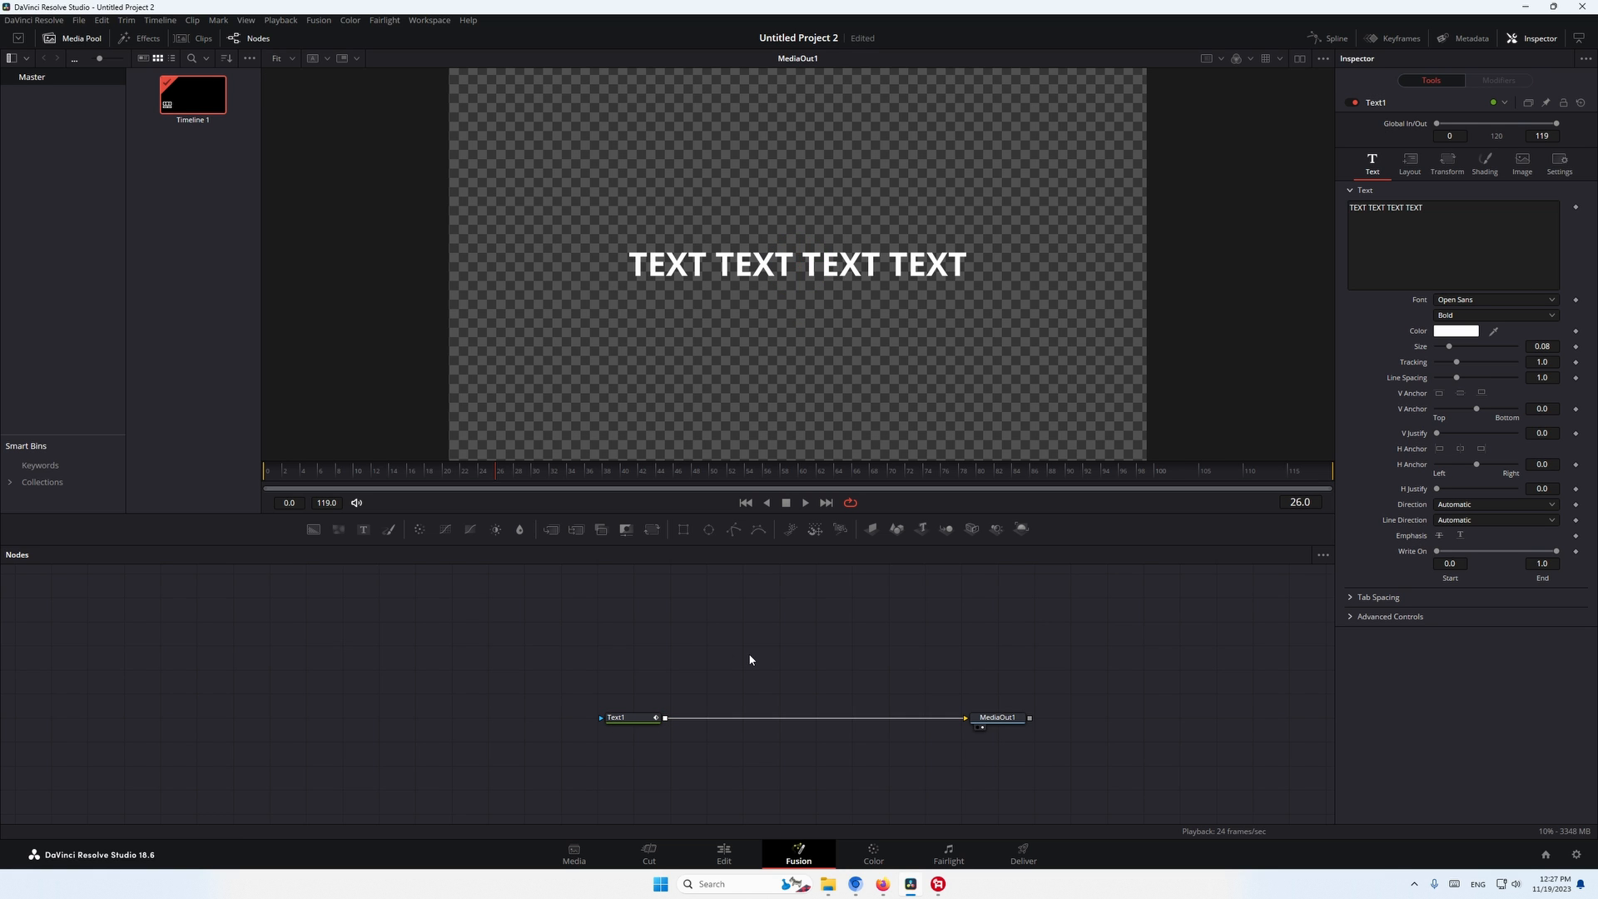
{"action": "key", "text": "ctrl+shift+v"}
{"action": "left_click_drag", "start_coordinate": [631, 659], "coordinate": [667, 658]}
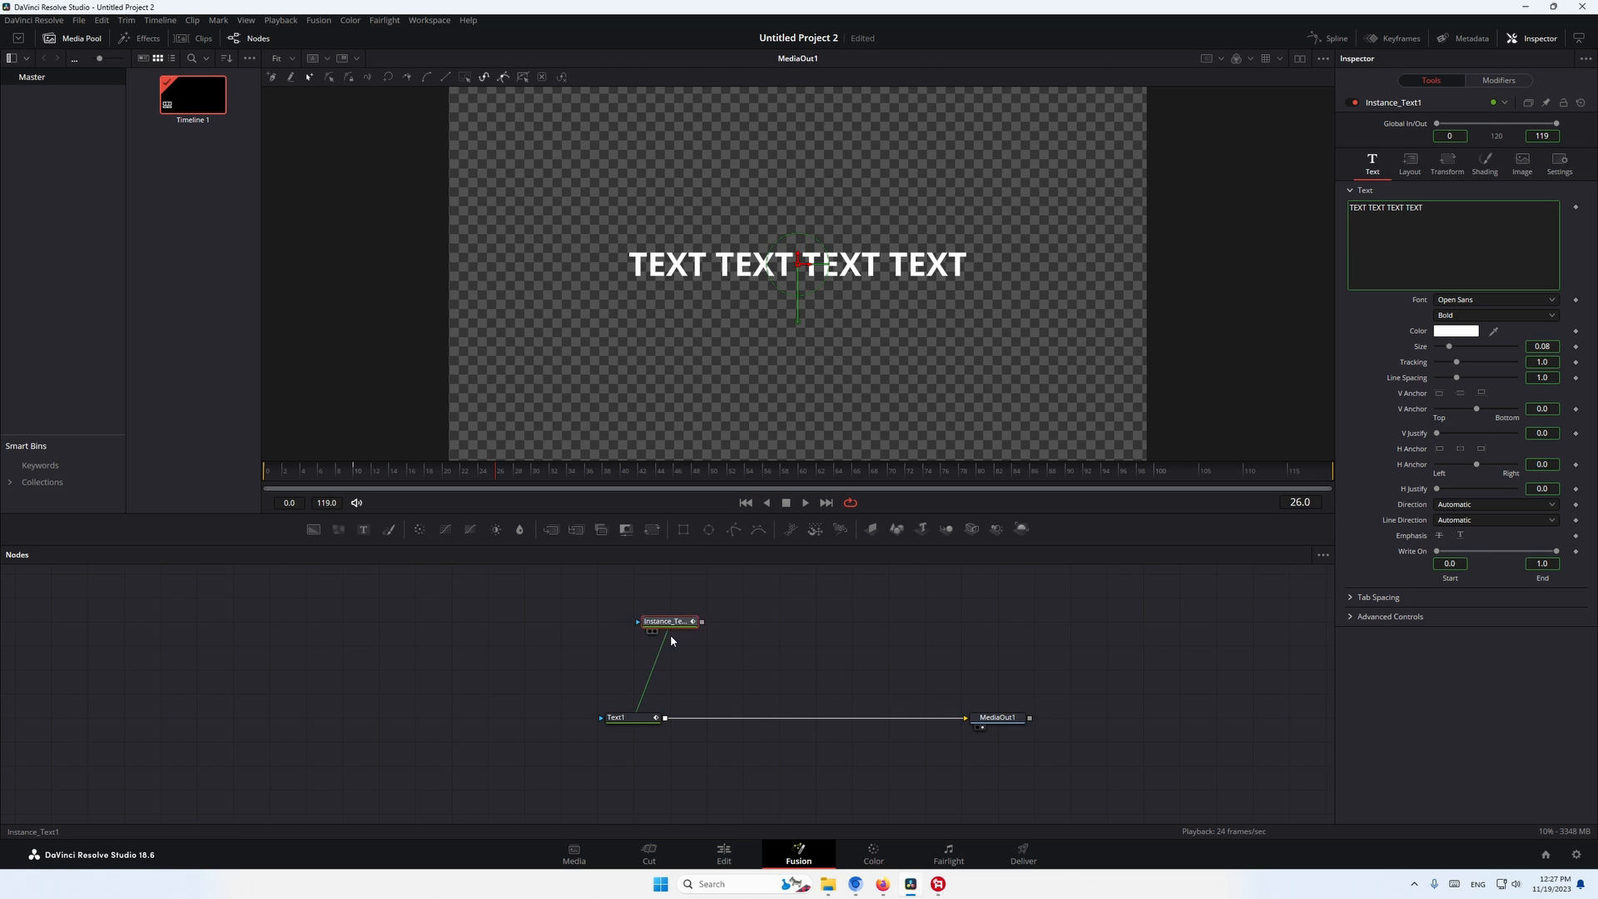
- Turn on the dual viewer layout and show the instanced text node in the empty viewer
{"action": "left_click", "coordinate": [1300, 59]}
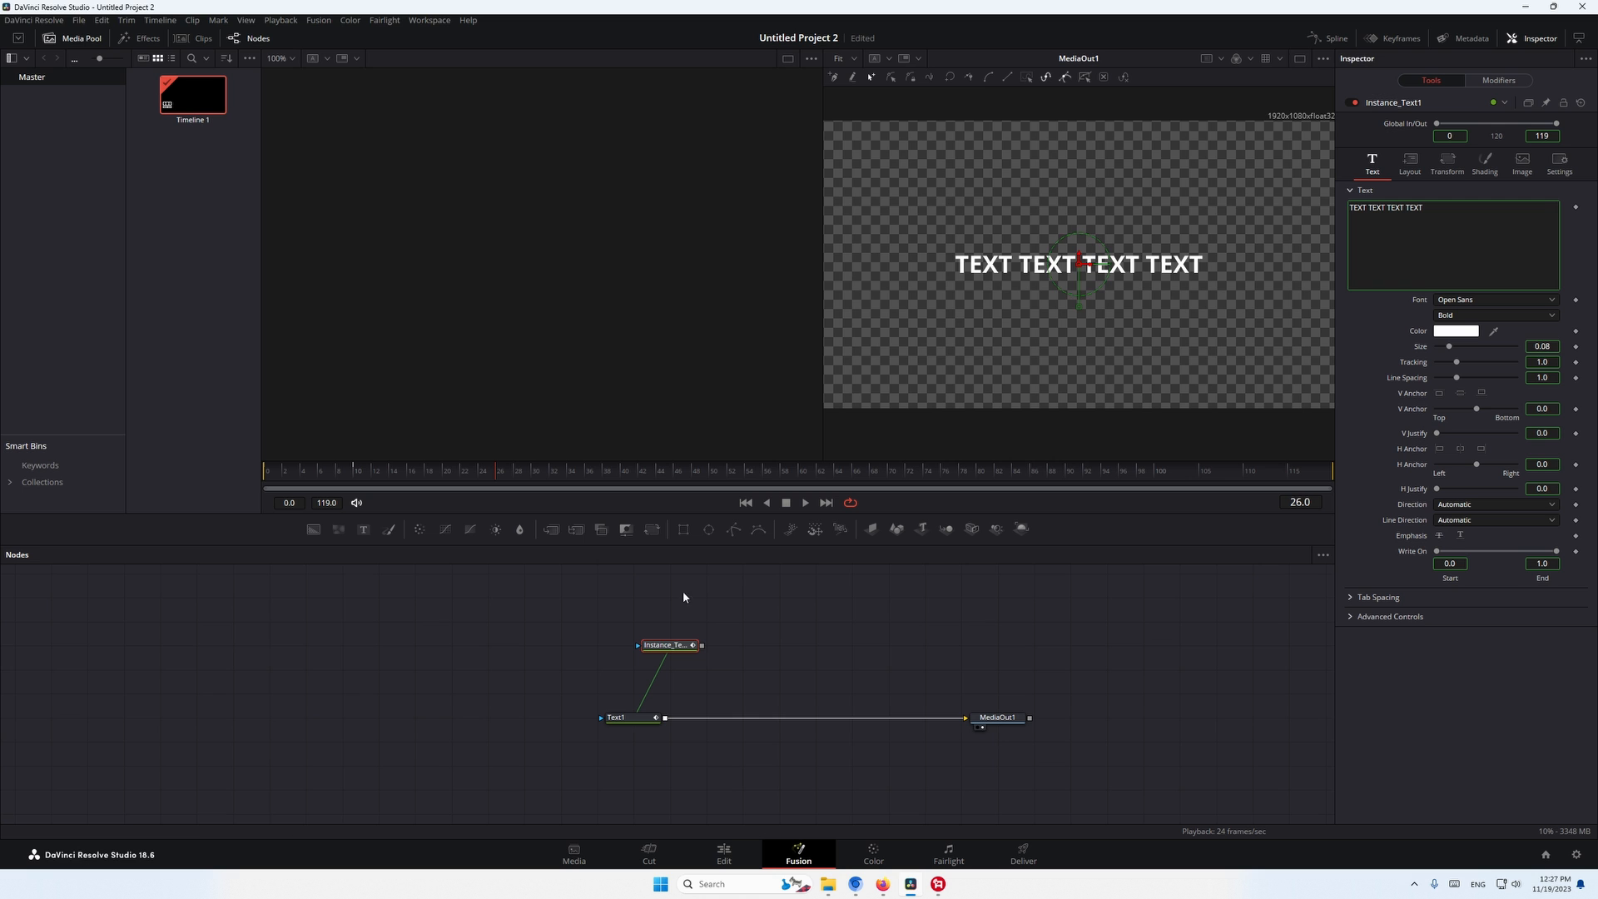
{"action": "left_click_drag", "start_coordinate": [668, 644], "coordinate": [561, 371]}
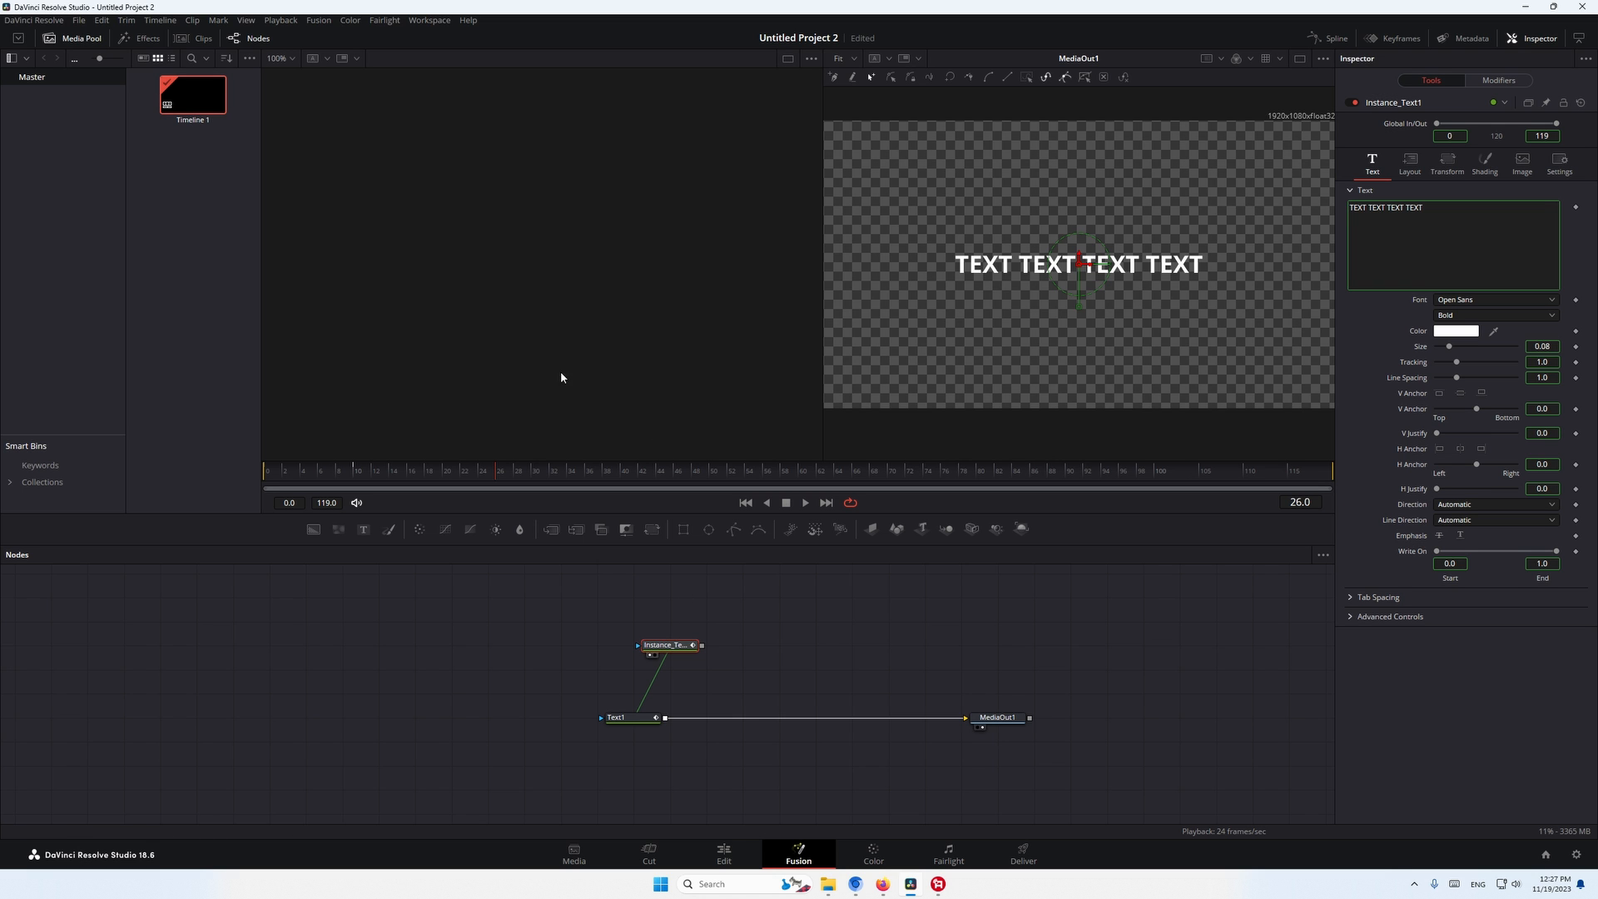
{"action": "left_click", "coordinate": [719, 675]}
{"action": "left_click", "coordinate": [682, 650]}
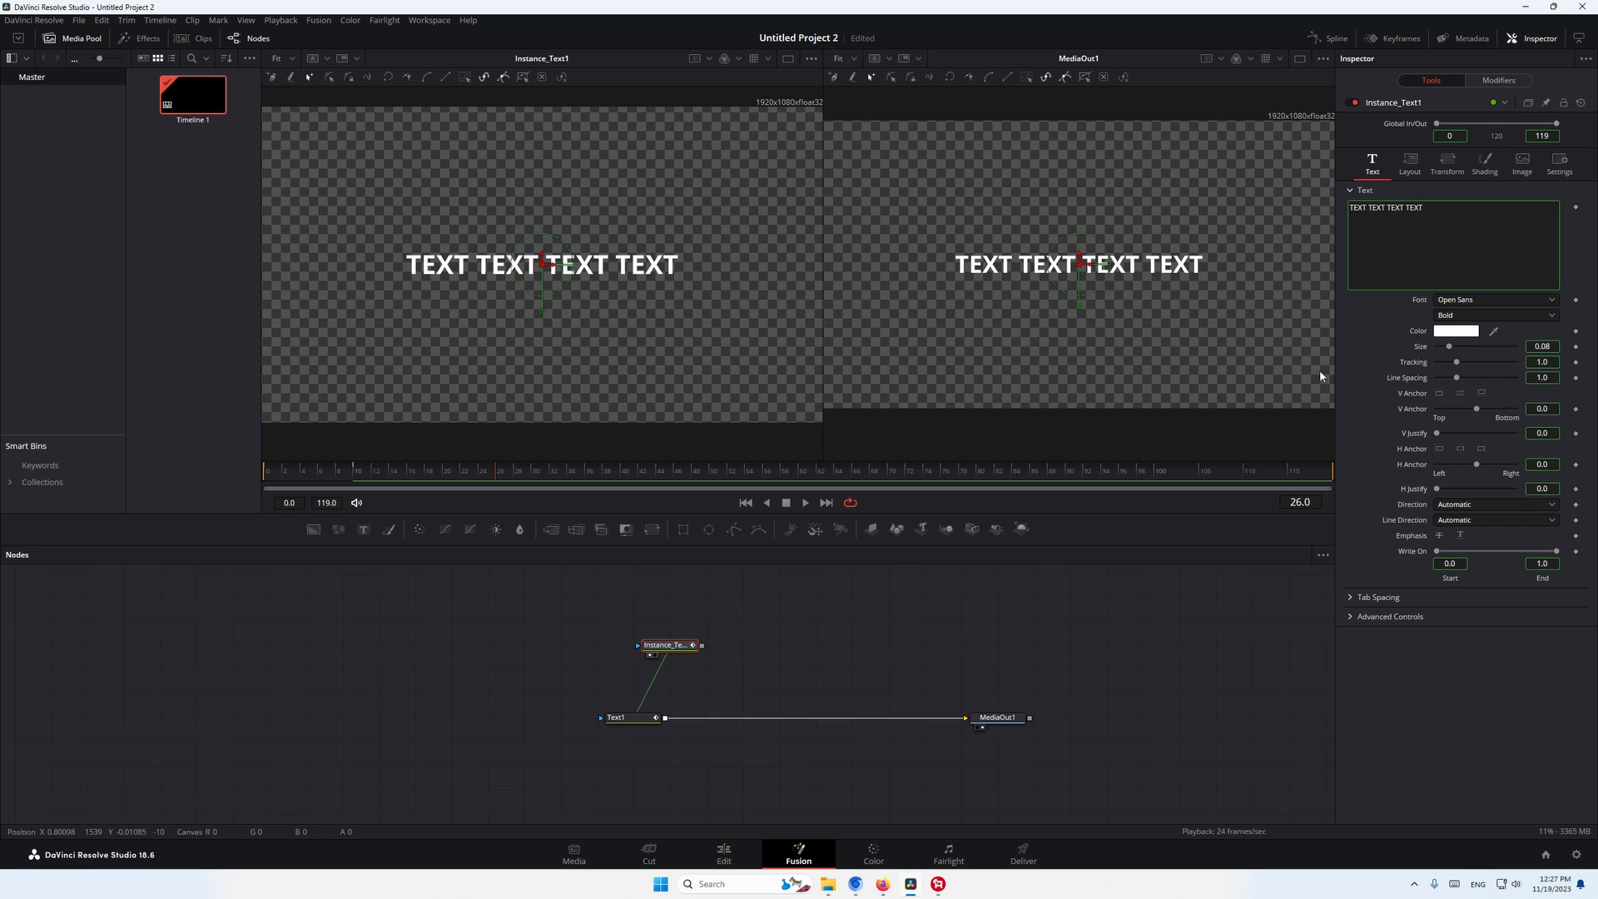
- Deinstance the text instance's shading Appearance, change it to the filled box shape, and set its Level to Text
{"action": "left_click", "coordinate": [1485, 163]}
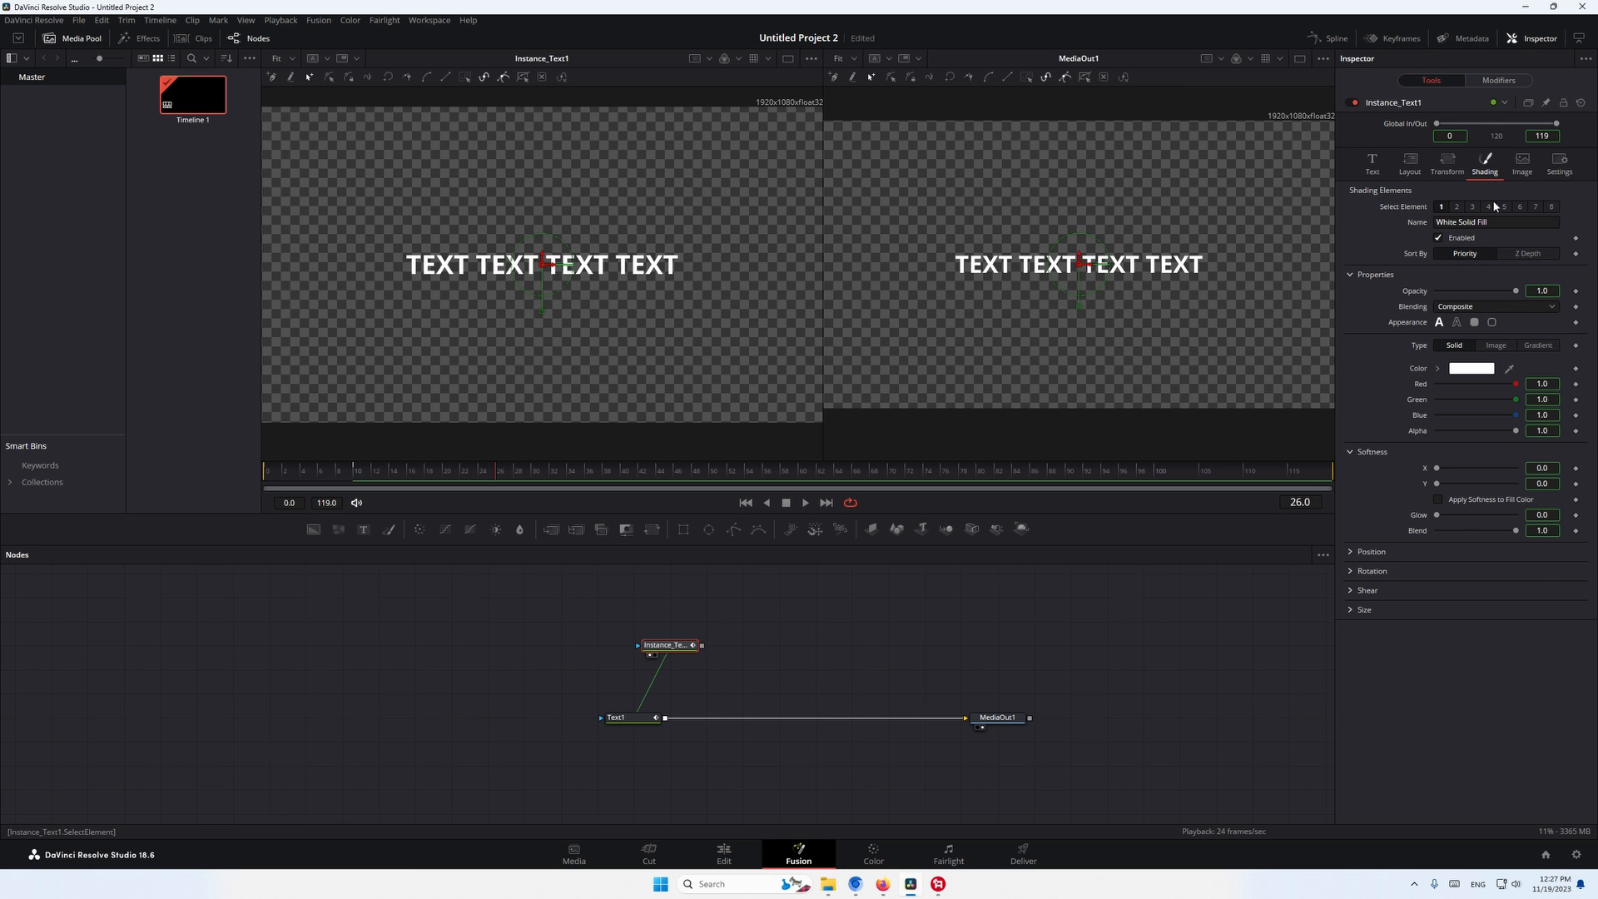
{"action": "right_click", "coordinate": [1405, 324]}
{"action": "left_click", "coordinate": [1443, 442]}
{"action": "left_click", "coordinate": [1474, 323]}
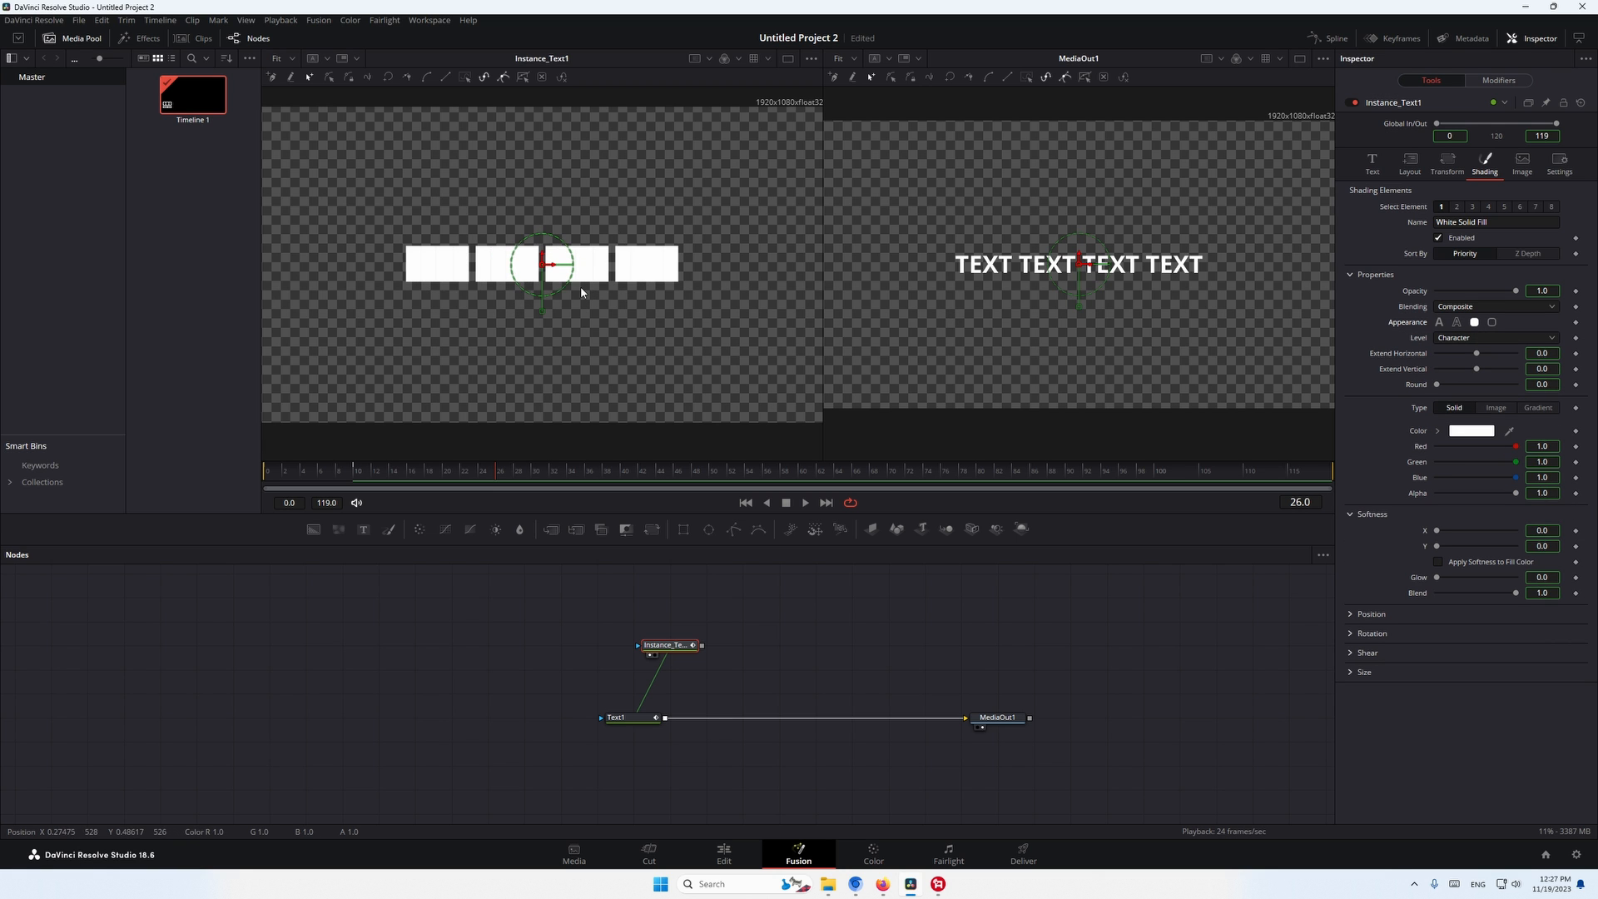
{"action": "left_click", "coordinate": [1453, 345]}
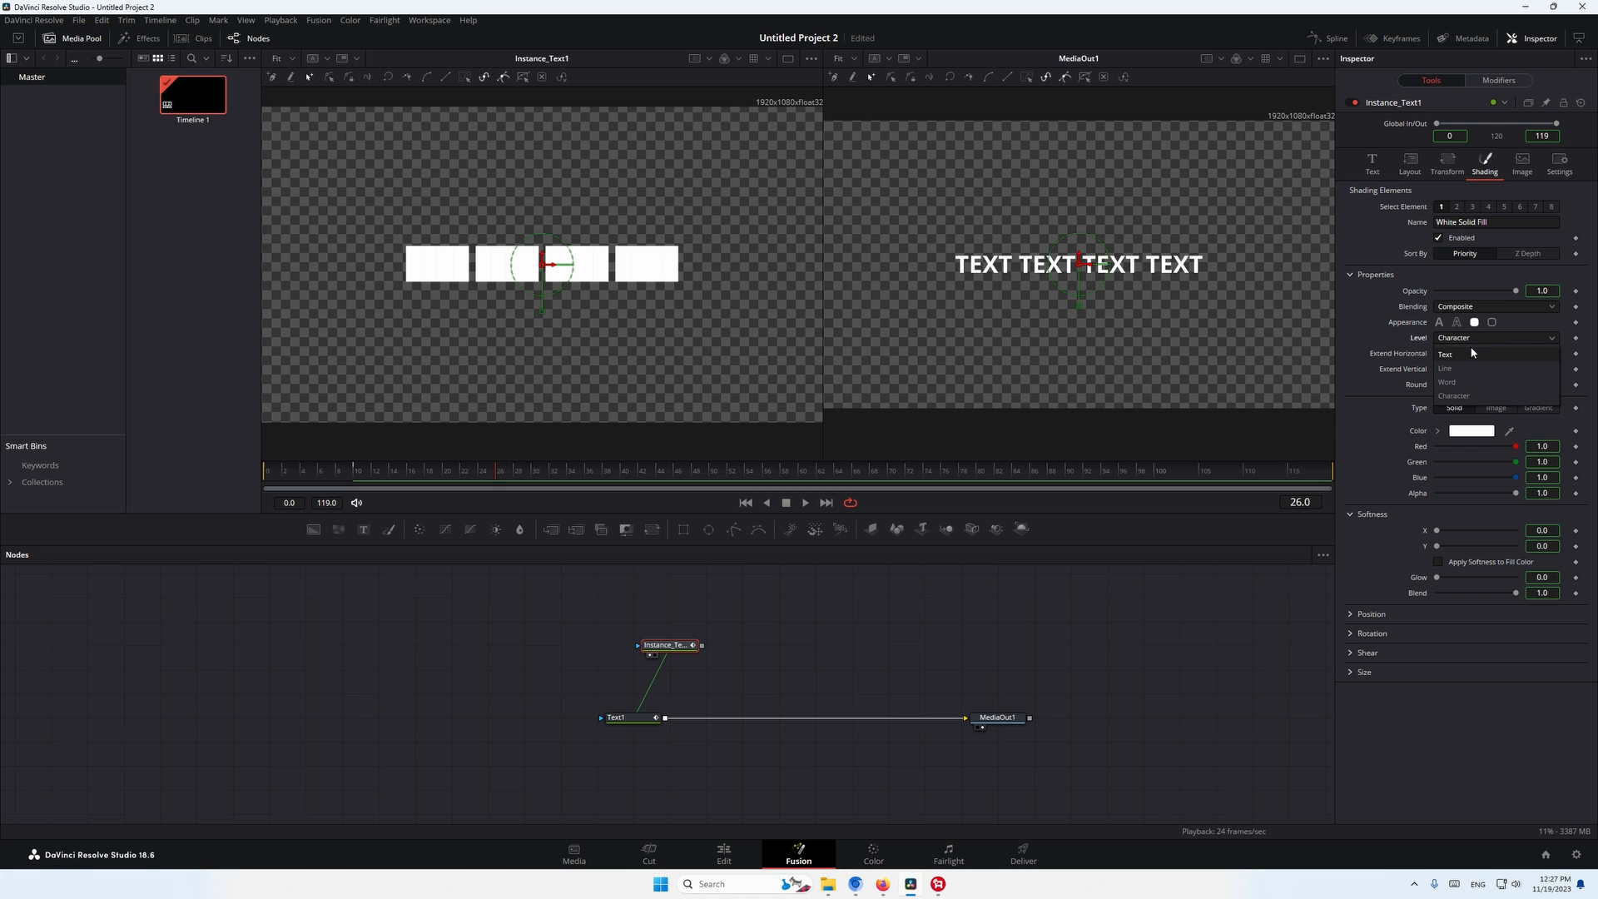
{"action": "left_click", "coordinate": [1466, 352]}
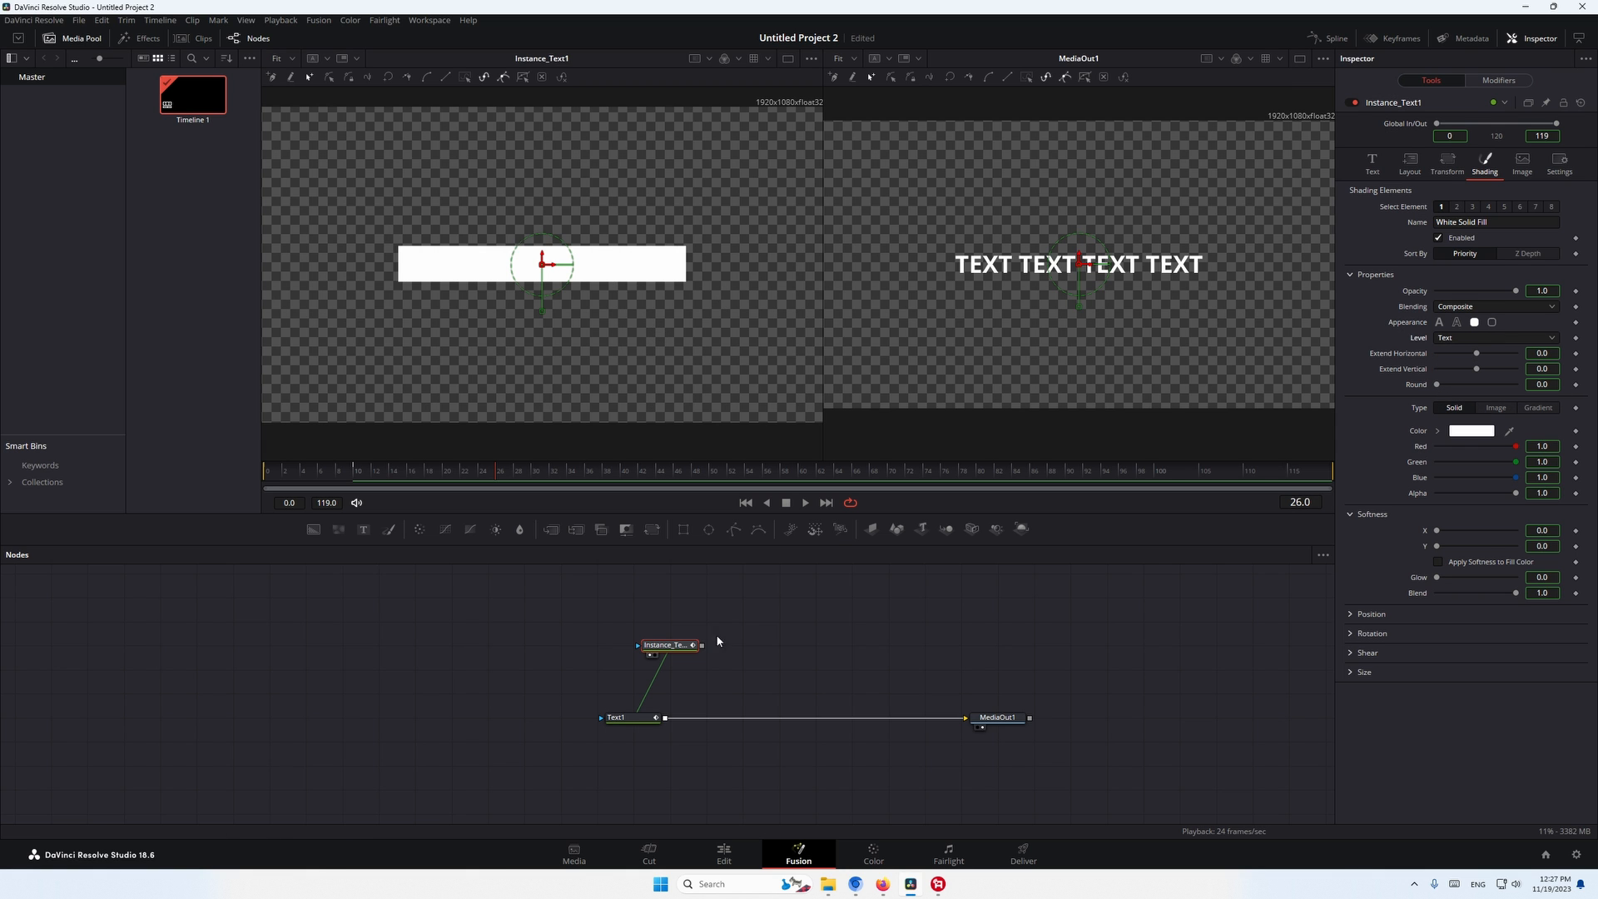
{"action": "left_click_drag", "start_coordinate": [676, 643], "coordinate": [676, 619]}
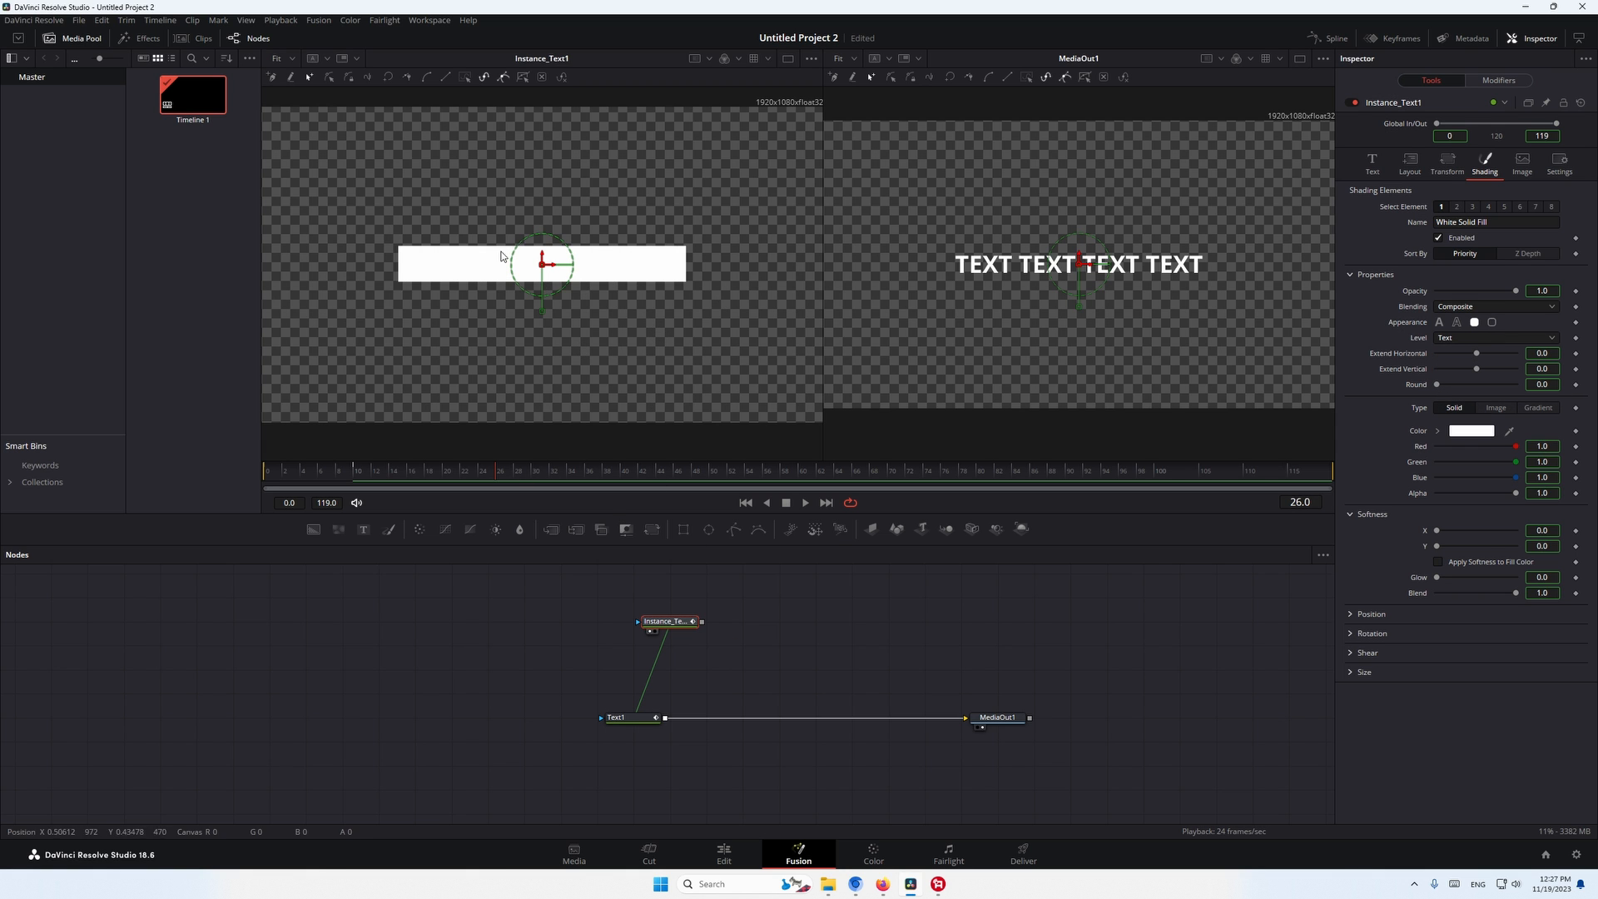
- Test the box with longer text by appending "sfkl;sdkfl;sdlfkl" to Text1 and adding a second line "sdflksdlfklsdk"
{"action": "left_click", "coordinate": [622, 718]}
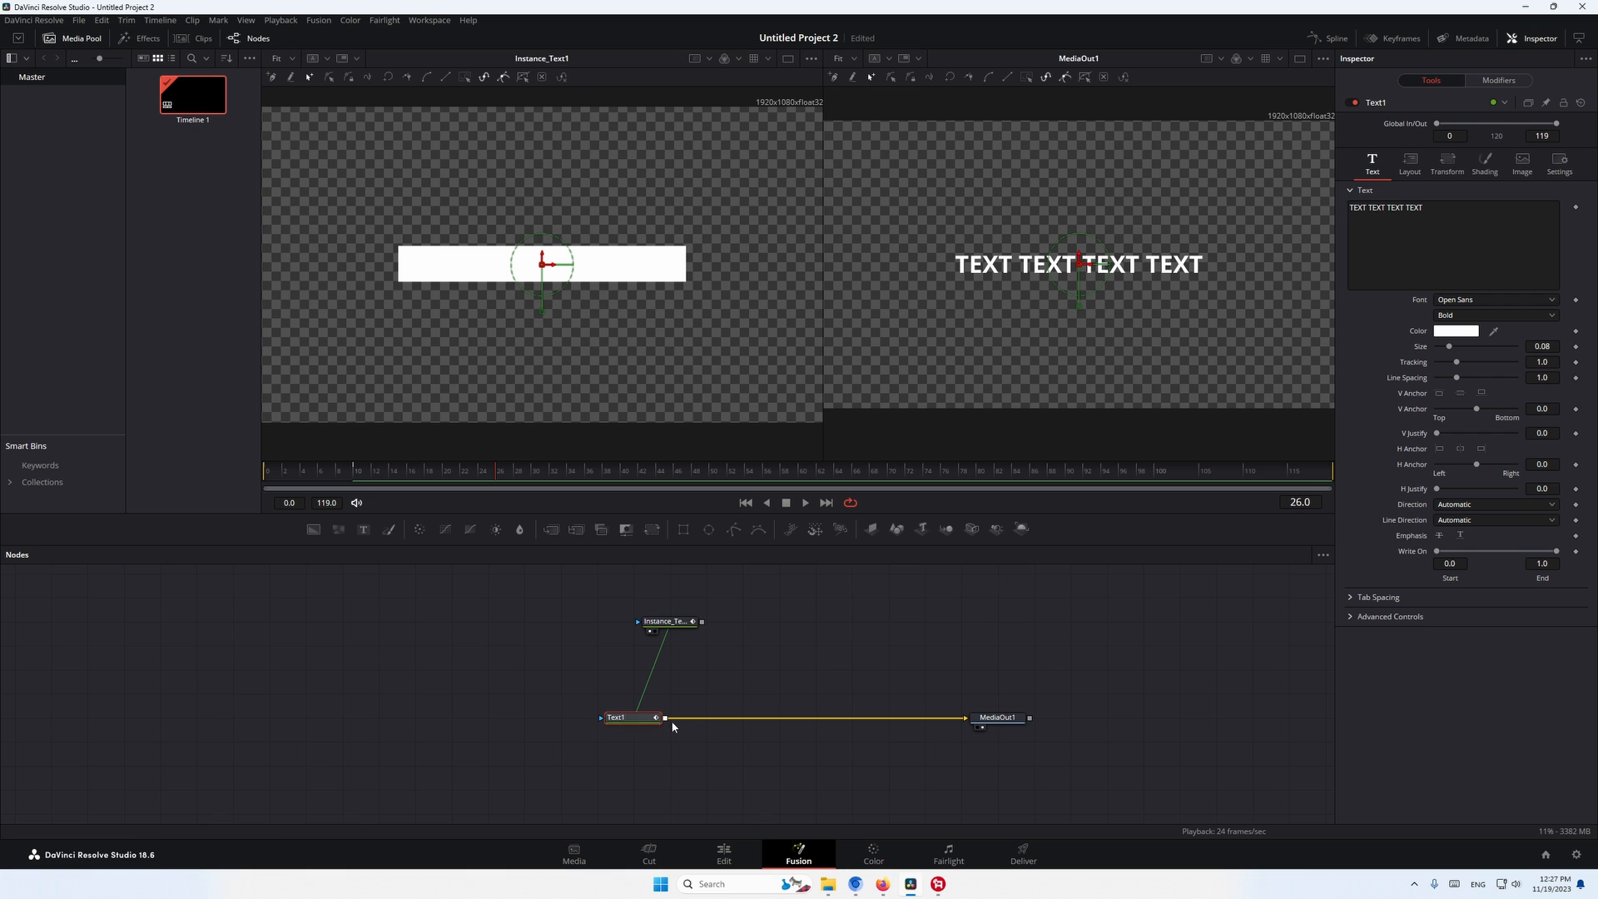
{"action": "left_click", "coordinate": [1460, 223]}
{"action": "type", "text": "sfkl;sdkfl;"}
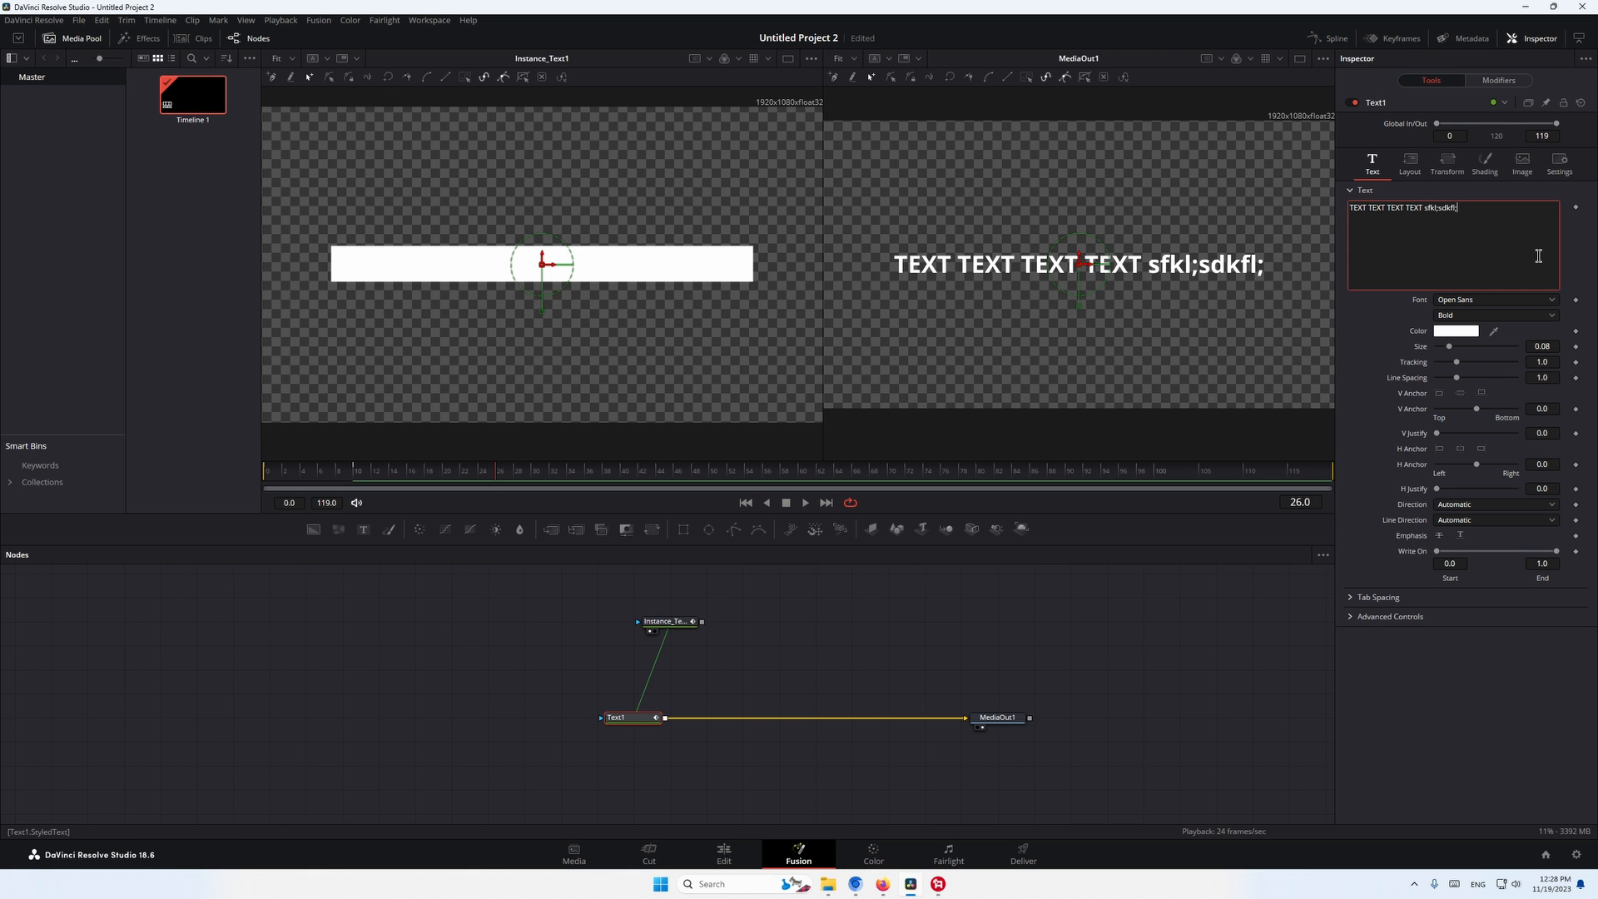
{"action": "type", "text": "sdlfkl"}
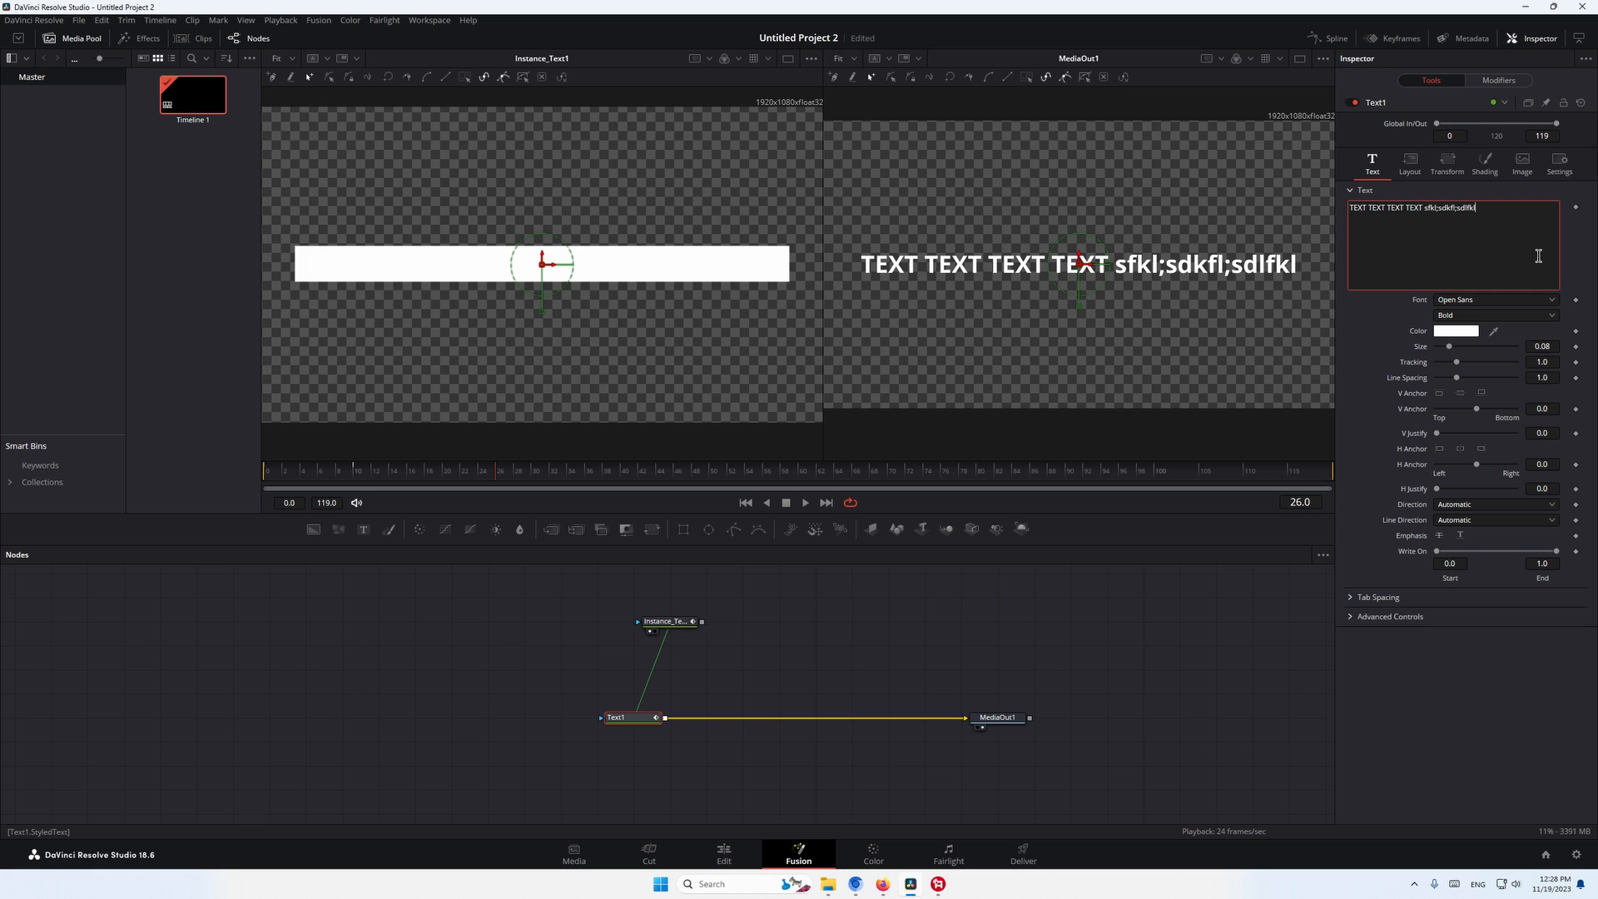
{"action": "key", "text": "Return"}
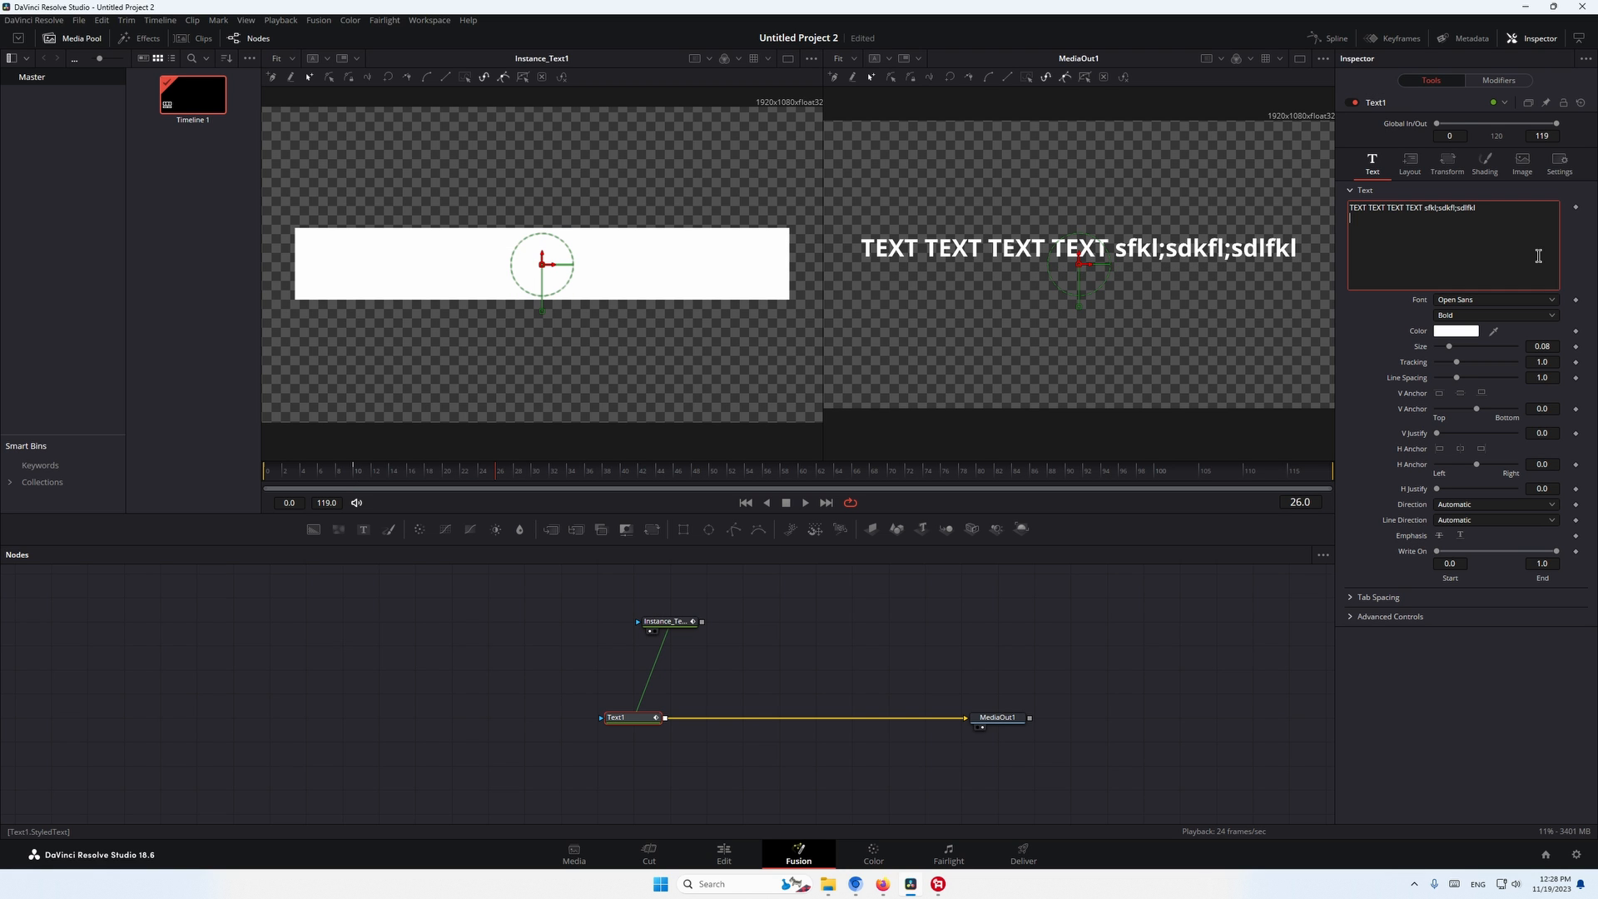
{"action": "type", "text": "sdflksdlfklsdk"}
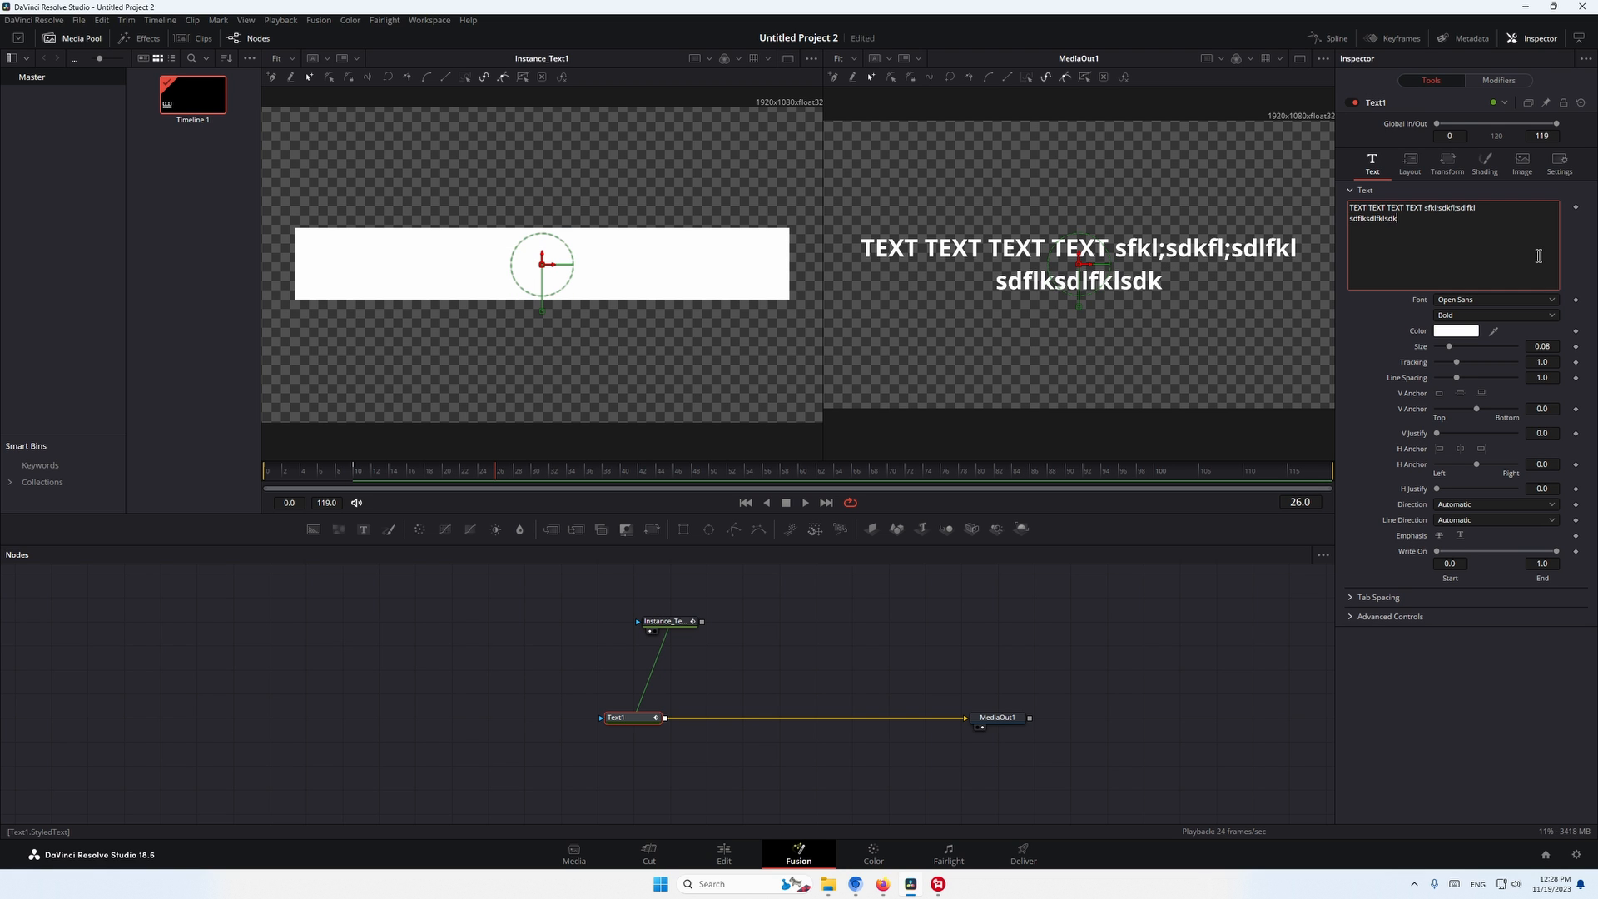
- Trim Text1's content back to the single word "TEXT"
{"action": "key", "text": "BackSpace"}
{"action": "key", "text": "BackSpace"}
{"action": "key", "text": "BackSpace"}
{"action": "key", "text": "BackSpace"}
{"action": "key", "text": "BackSpace"}
{"action": "key", "text": "BackSpace"}
{"action": "key", "text": "BackSpace"}
{"action": "key", "text": "BackSpace"}
{"action": "key", "text": "BackSpace"}
{"action": "key", "text": "BackSpace"}
{"action": "key", "text": "BackSpace"}
{"action": "key", "text": "BackSpace"}
{"action": "key", "text": "BackSpace"}
{"action": "key", "text": "BackSpace"}
{"action": "key", "text": "BackSpace"}
{"action": "key", "text": "BackSpace"}
{"action": "key", "text": "BackSpace"}
{"action": "key", "text": "BackSpace"}
{"action": "key", "text": "BackSpace"}
{"action": "key", "text": "BackSpace"}
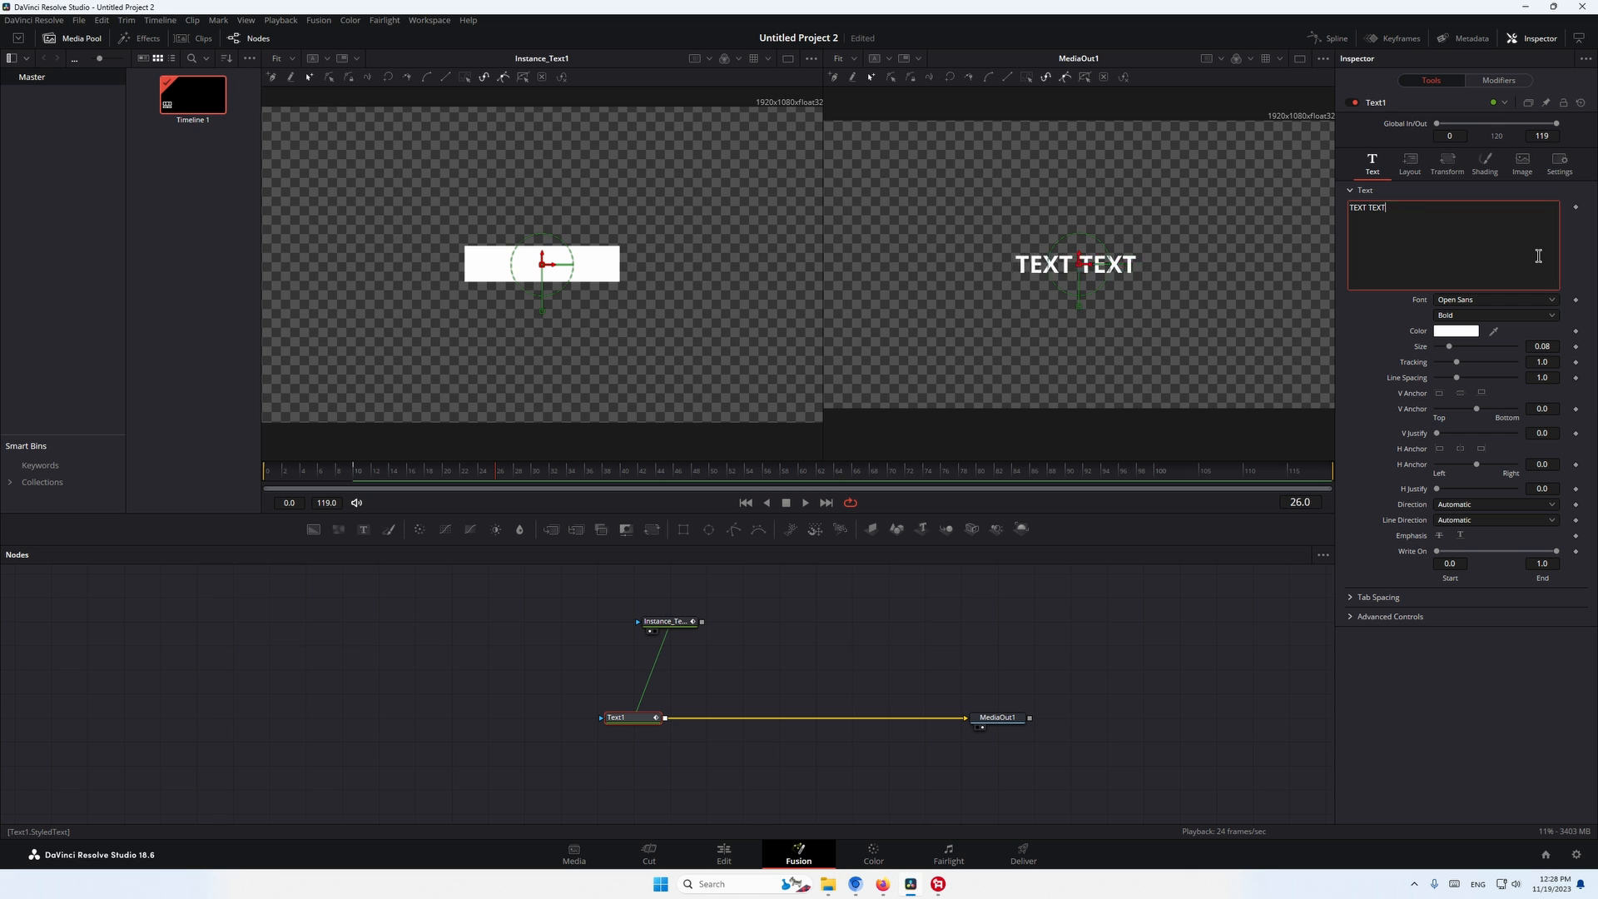
{"action": "key", "text": "BackSpace"}
{"action": "key", "text": "BackSpace"}
{"action": "key", "text": "BackSpace"}
{"action": "key", "text": "BackSpace"}
{"action": "key", "text": "BackSpace"}
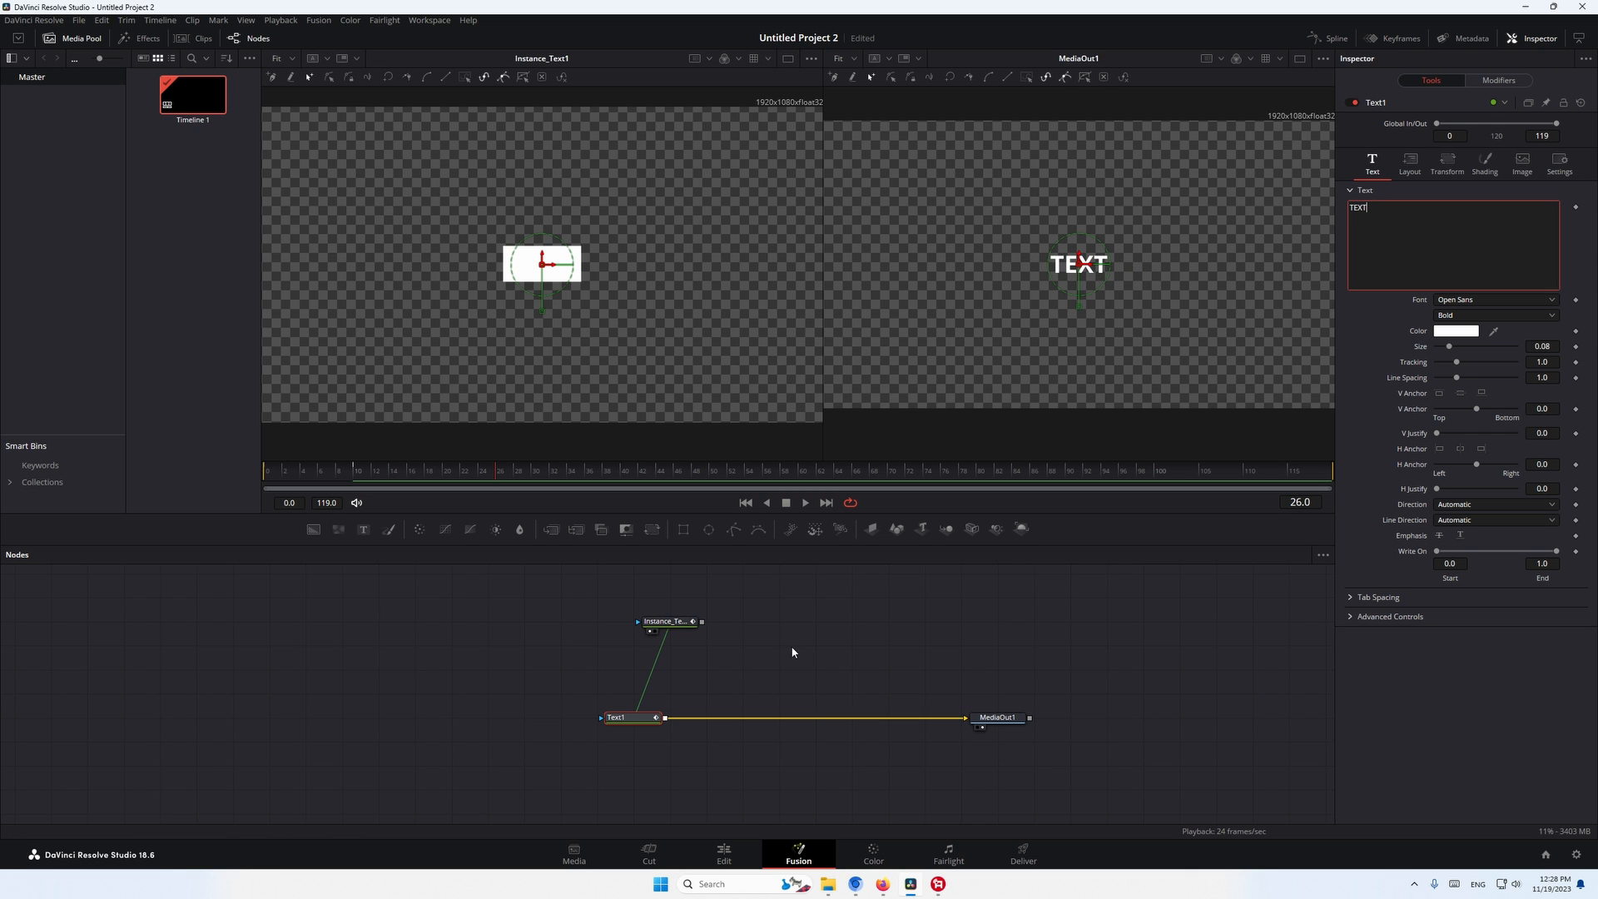
- Insert a Channel Booleans node between Text1 and MediaOut1
{"action": "left_click", "coordinate": [793, 649]}
{"action": "left_click", "coordinate": [624, 719]}
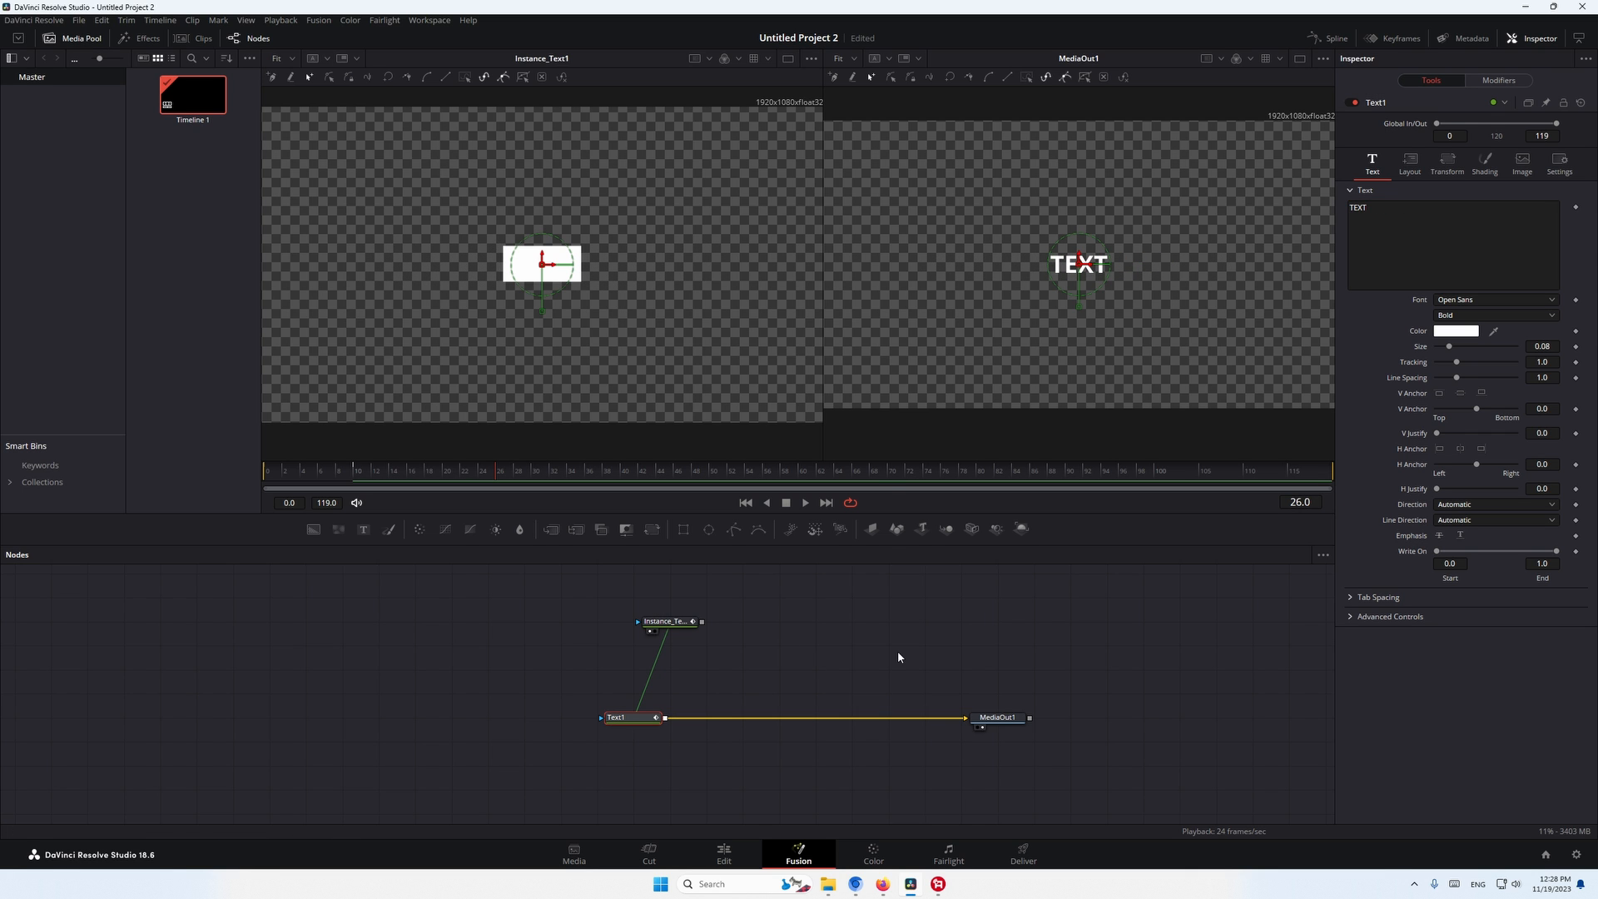
{"action": "key", "text": "shift+space"}
{"action": "type", "text": "chan"}
{"action": "key", "text": "Down"}
{"action": "key", "text": "Down"}
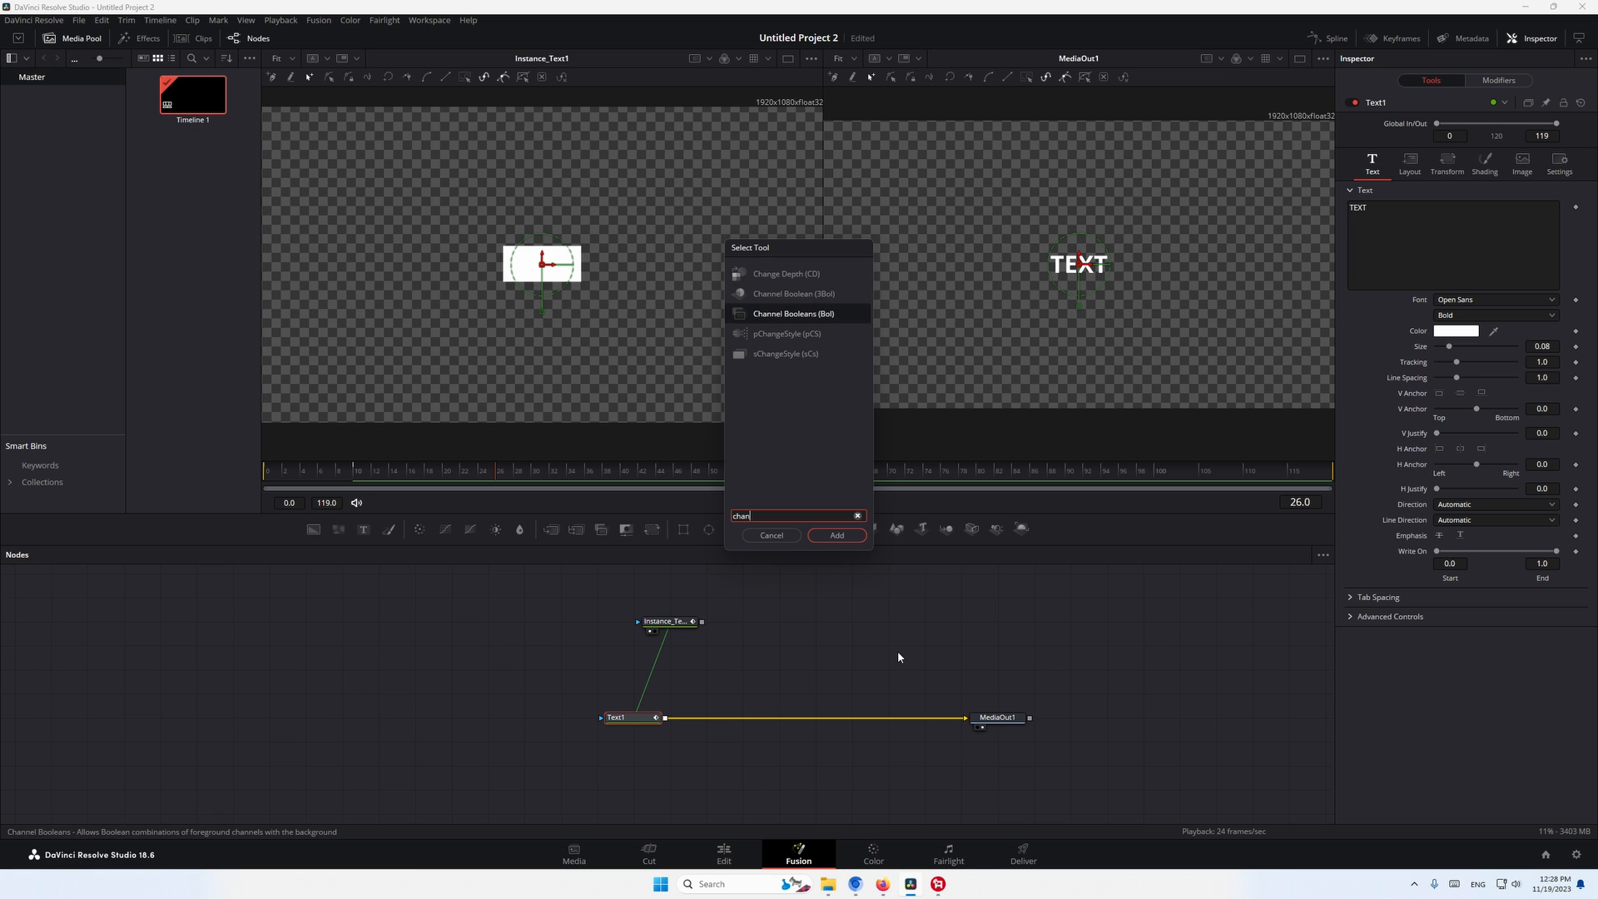
{"action": "key", "text": "Return"}
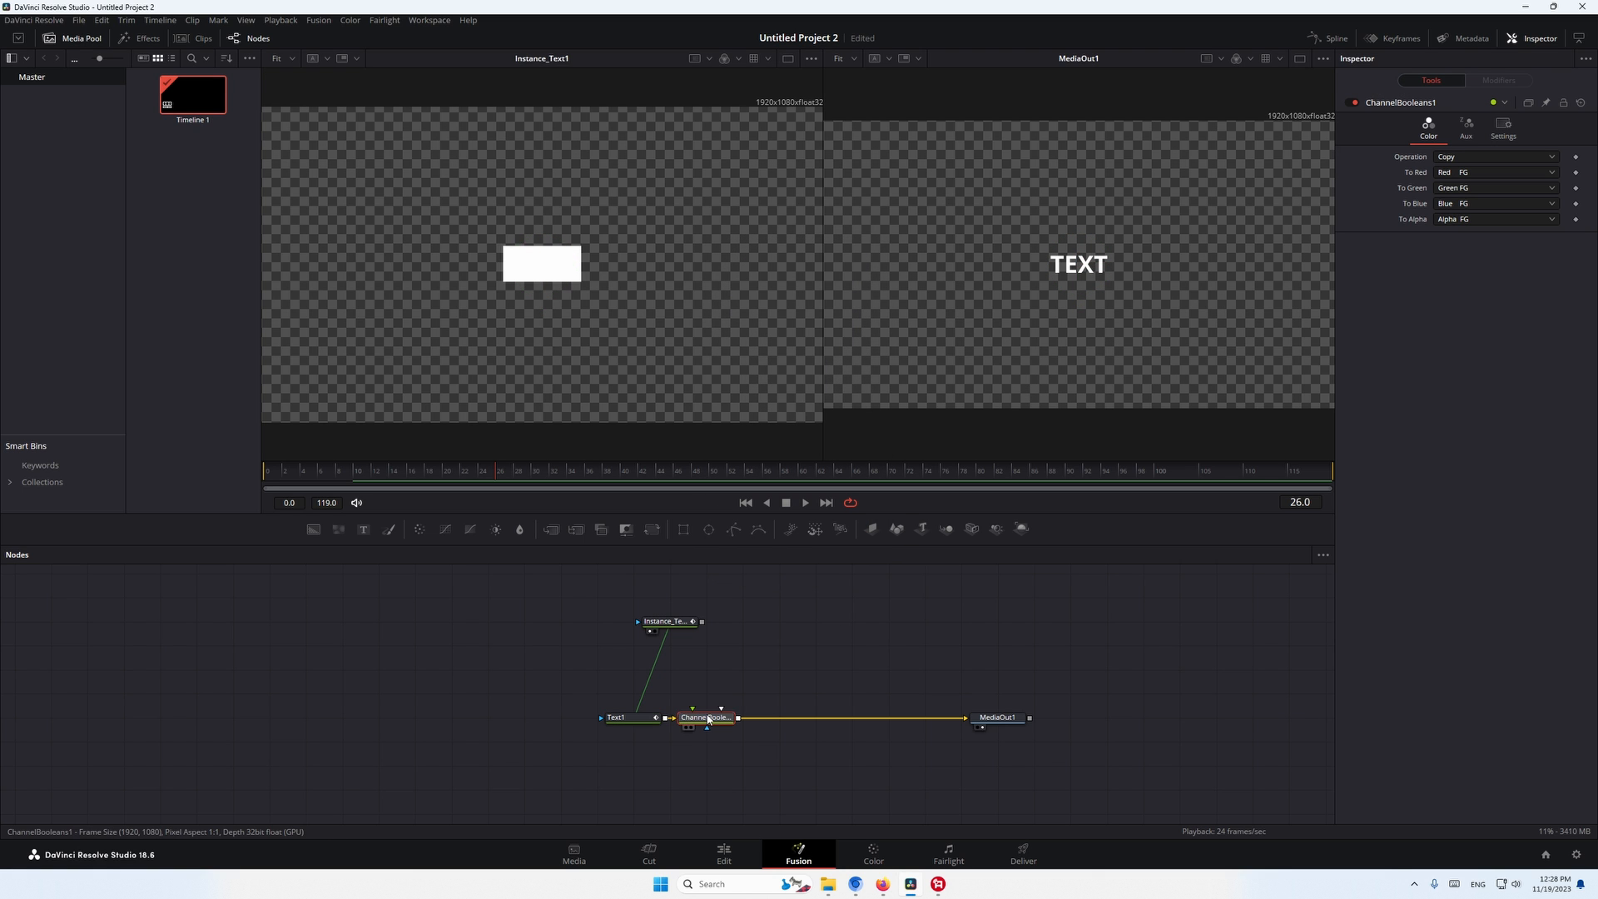
- Connect the text instance to the Channel Booleans node as its effect mask and enable Multiply by Mask
{"action": "left_click_drag", "start_coordinate": [703, 623], "coordinate": [791, 724]}
{"action": "left_click", "coordinate": [1503, 126]}
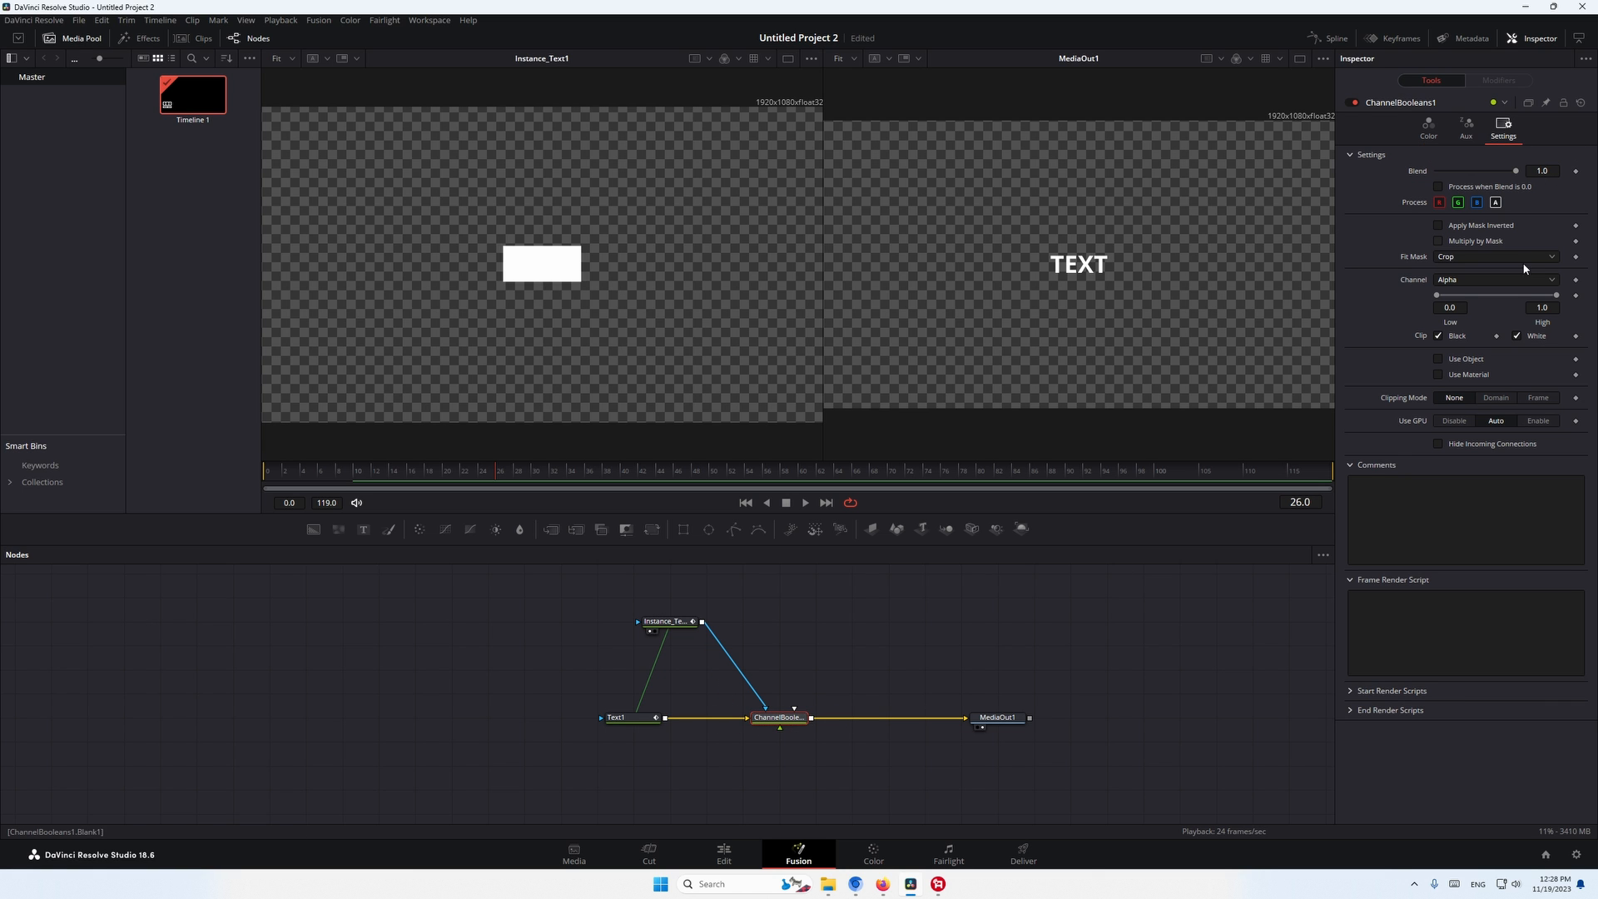
{"action": "left_click", "coordinate": [1482, 247]}
- Insert a Transform node between Text1 and the Channel Booleans node, spreading the nodes out to make room
{"action": "left_click_drag", "start_coordinate": [623, 721], "coordinate": [552, 723]}
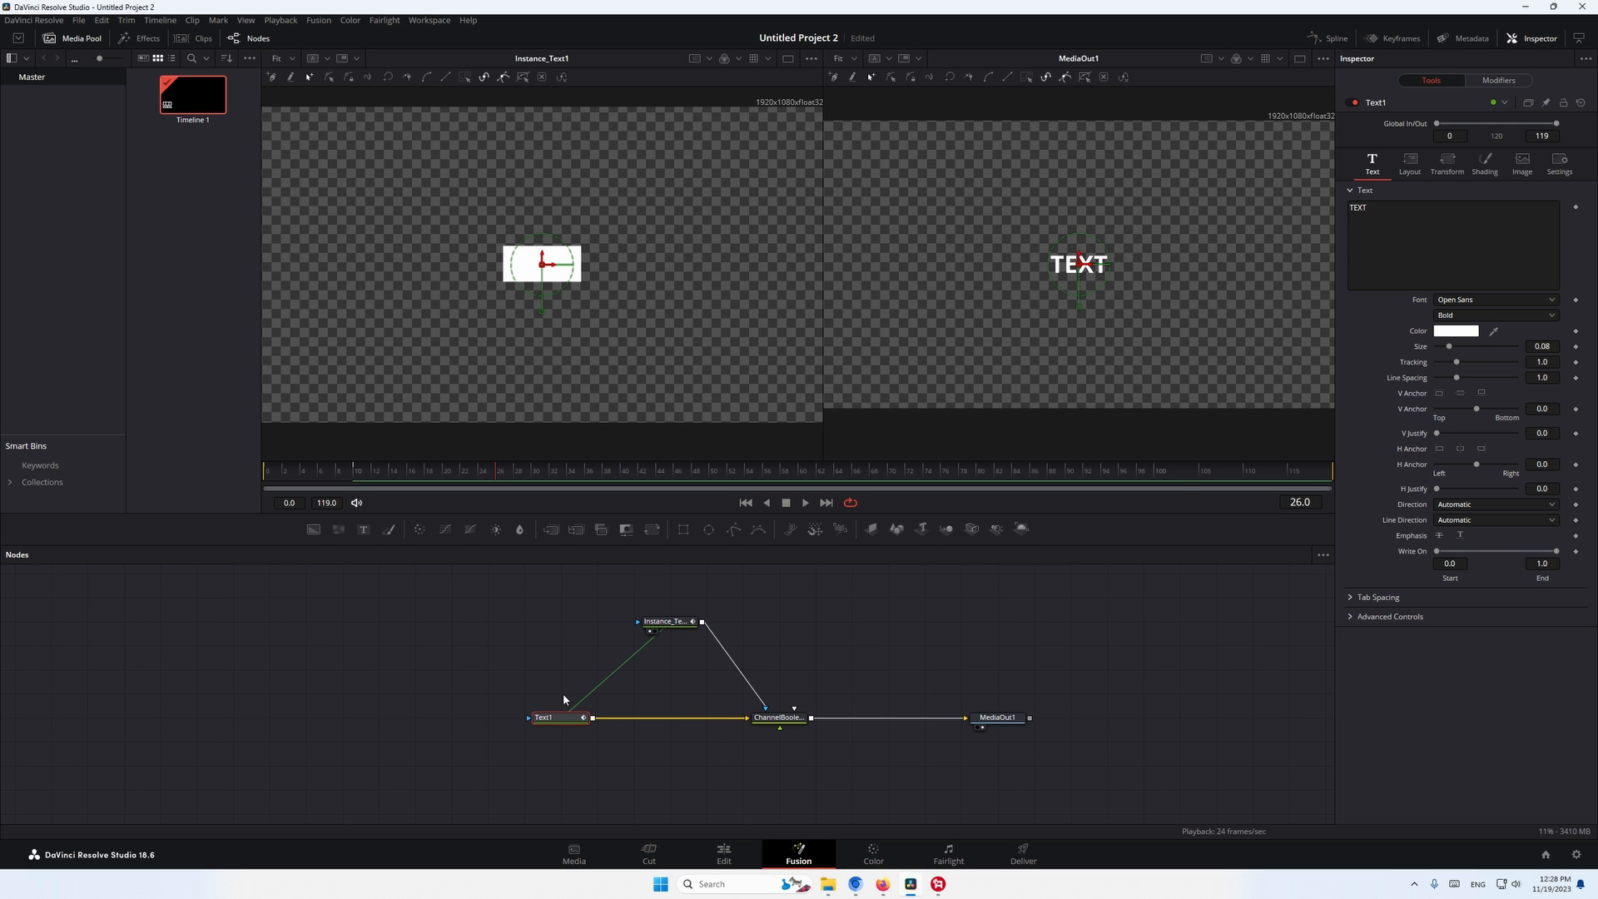
{"action": "left_click", "coordinate": [1409, 163]}
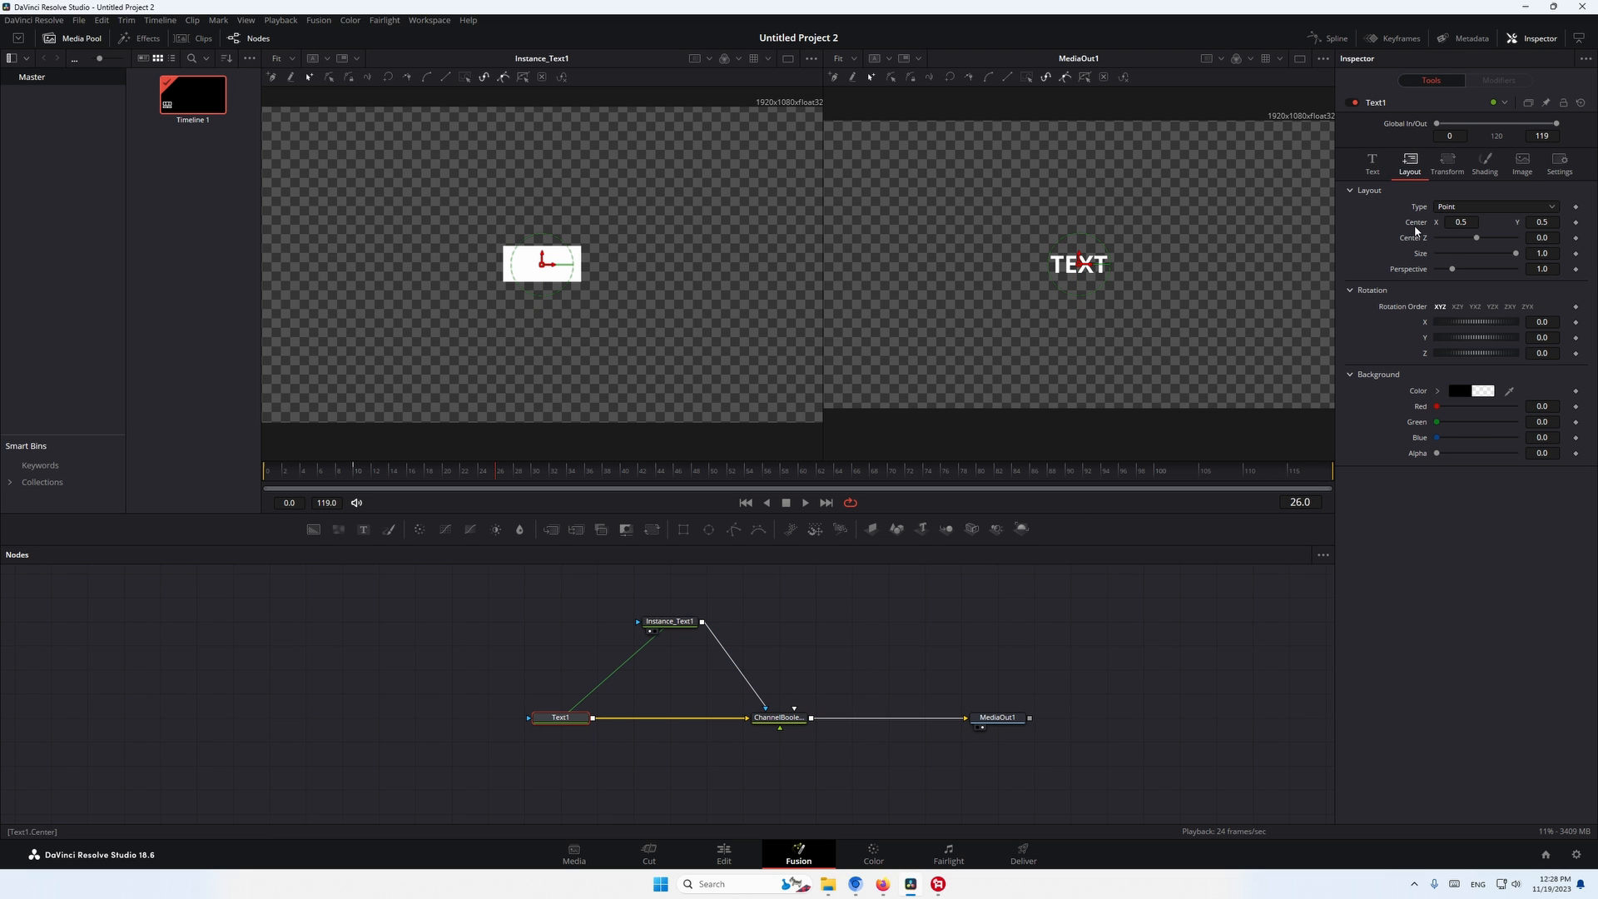
{"action": "left_click_drag", "start_coordinate": [549, 732], "coordinate": [512, 731]}
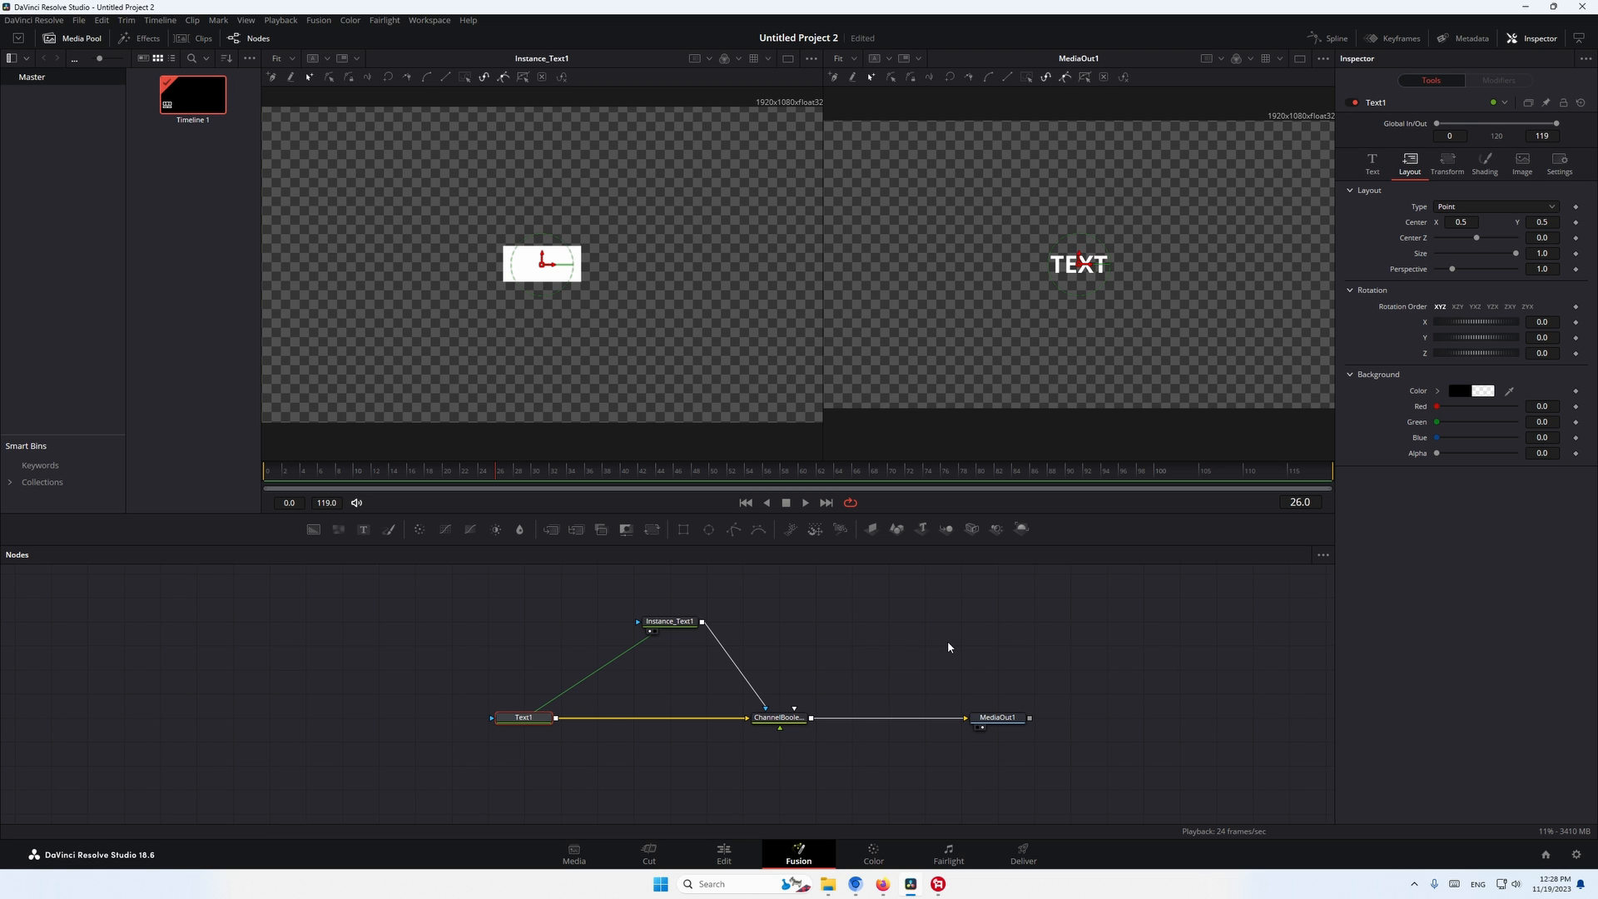
{"action": "key", "text": "shift+space"}
{"action": "type", "text": "xf"}
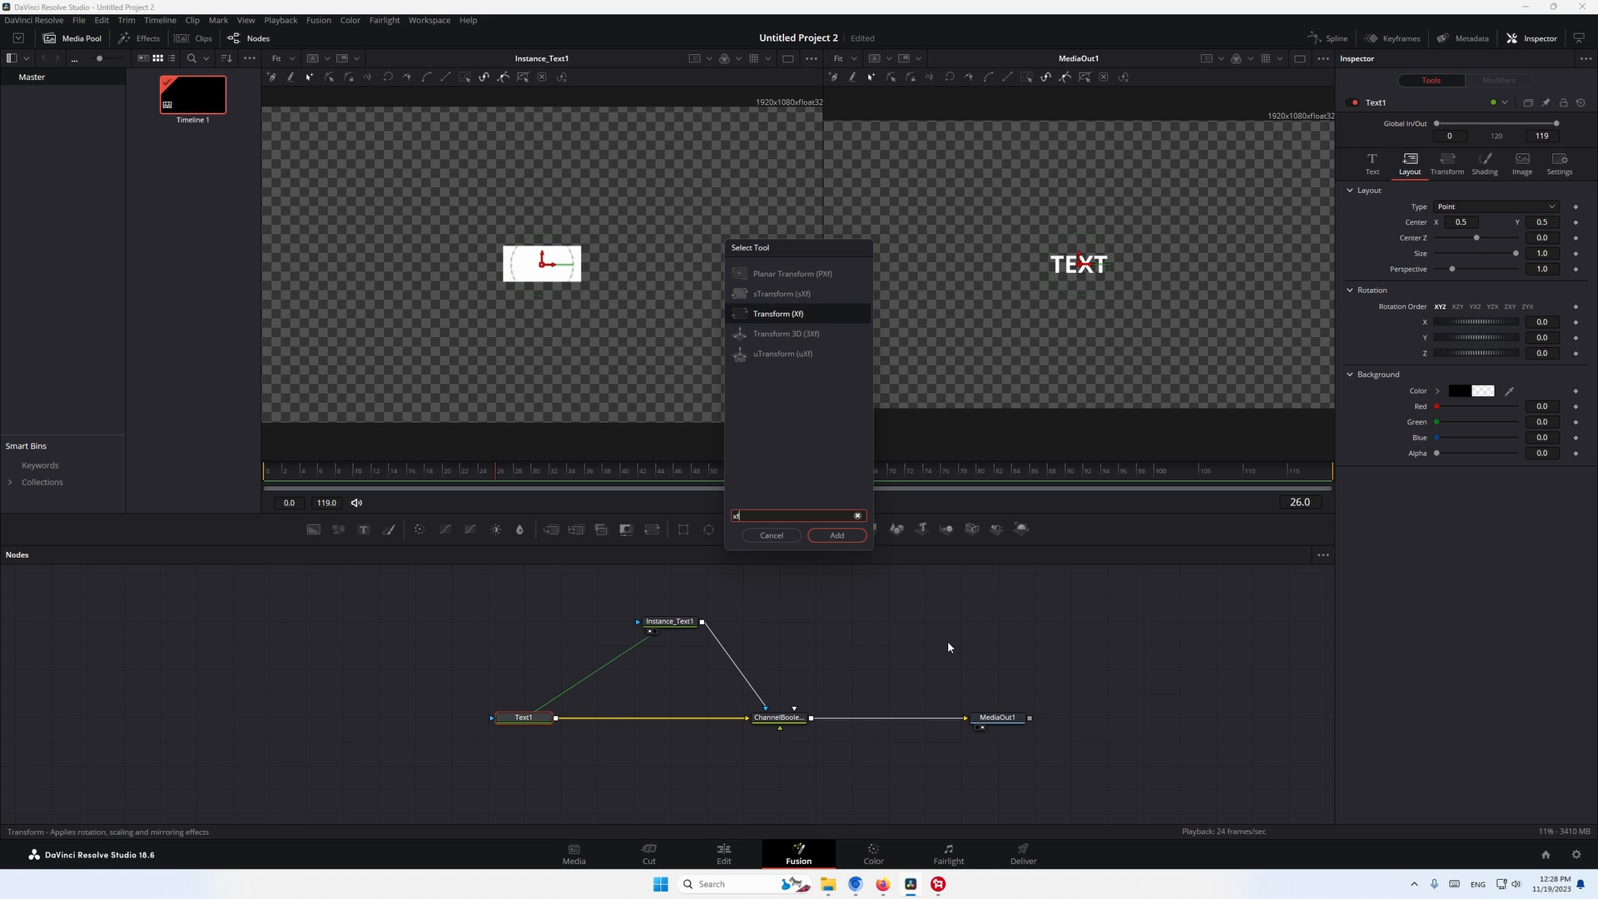
{"action": "key", "text": "Return"}
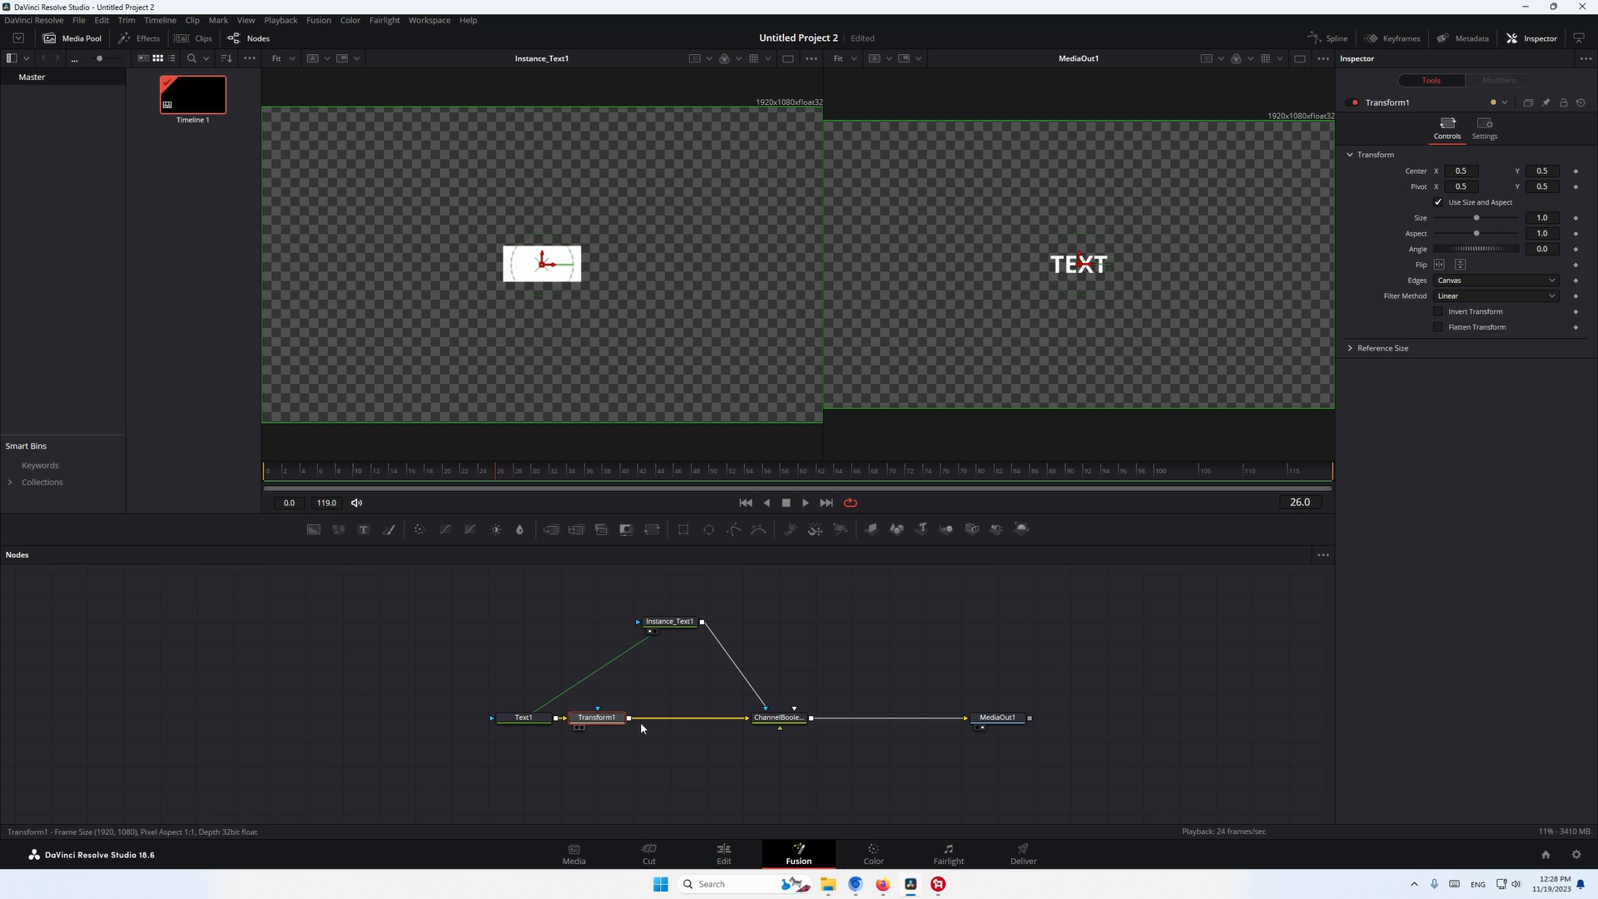
{"action": "left_click_drag", "start_coordinate": [593, 718], "coordinate": [650, 714]}
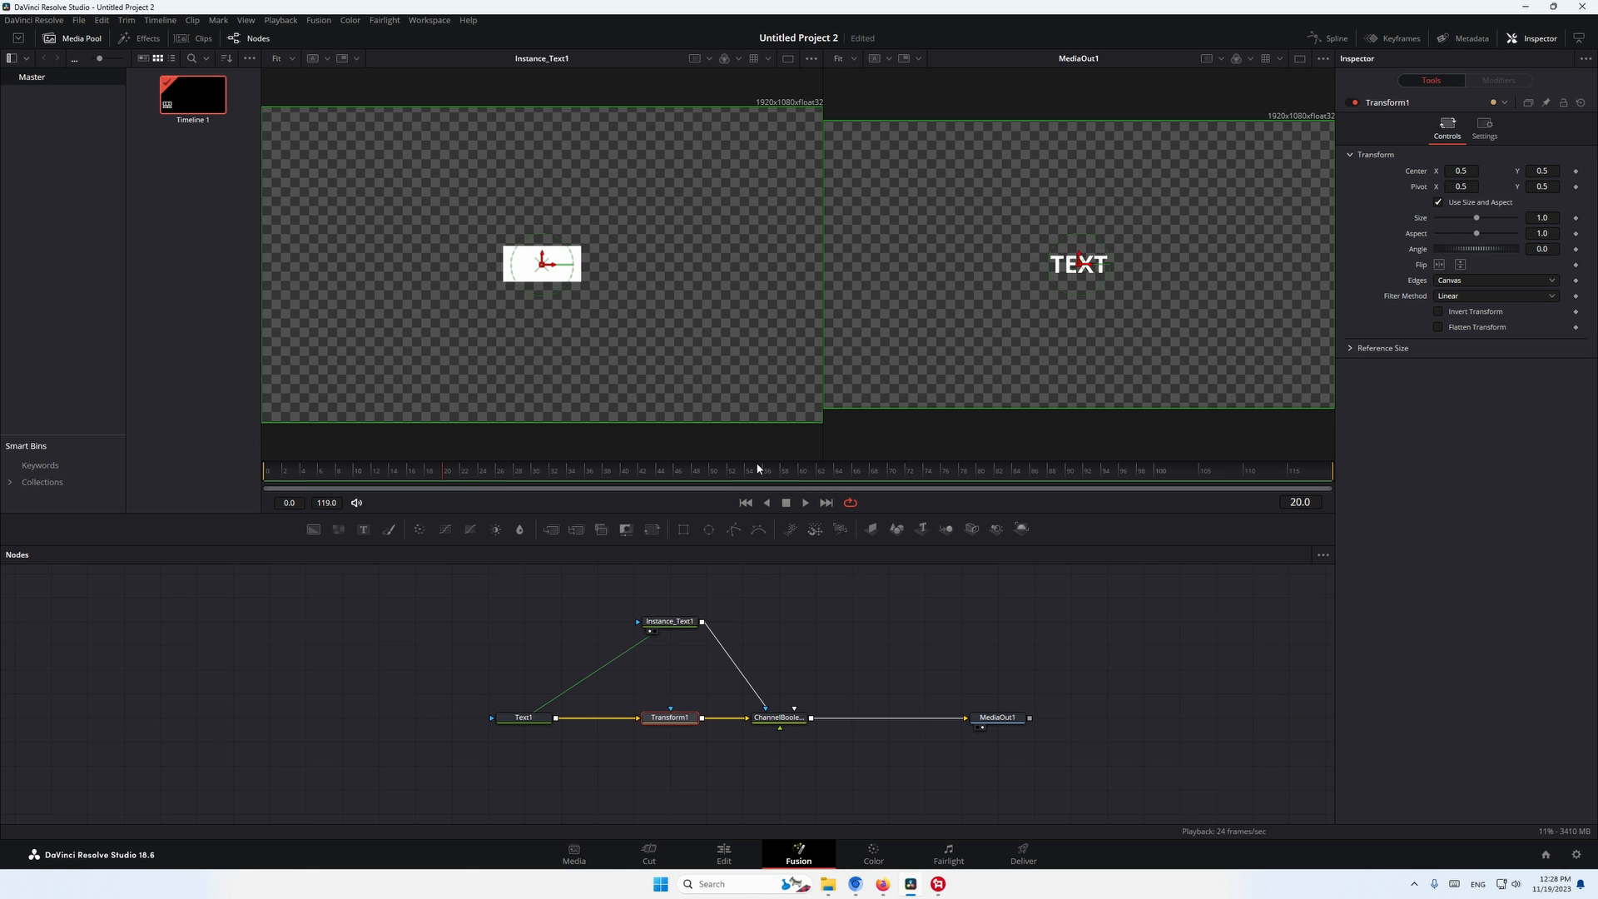
- Keyframe Transform1's Center Y at 0.5 on frame 20 and 0.292 on frame 0, and play the reveal in a single viewer
{"action": "left_click", "coordinate": [1575, 170]}
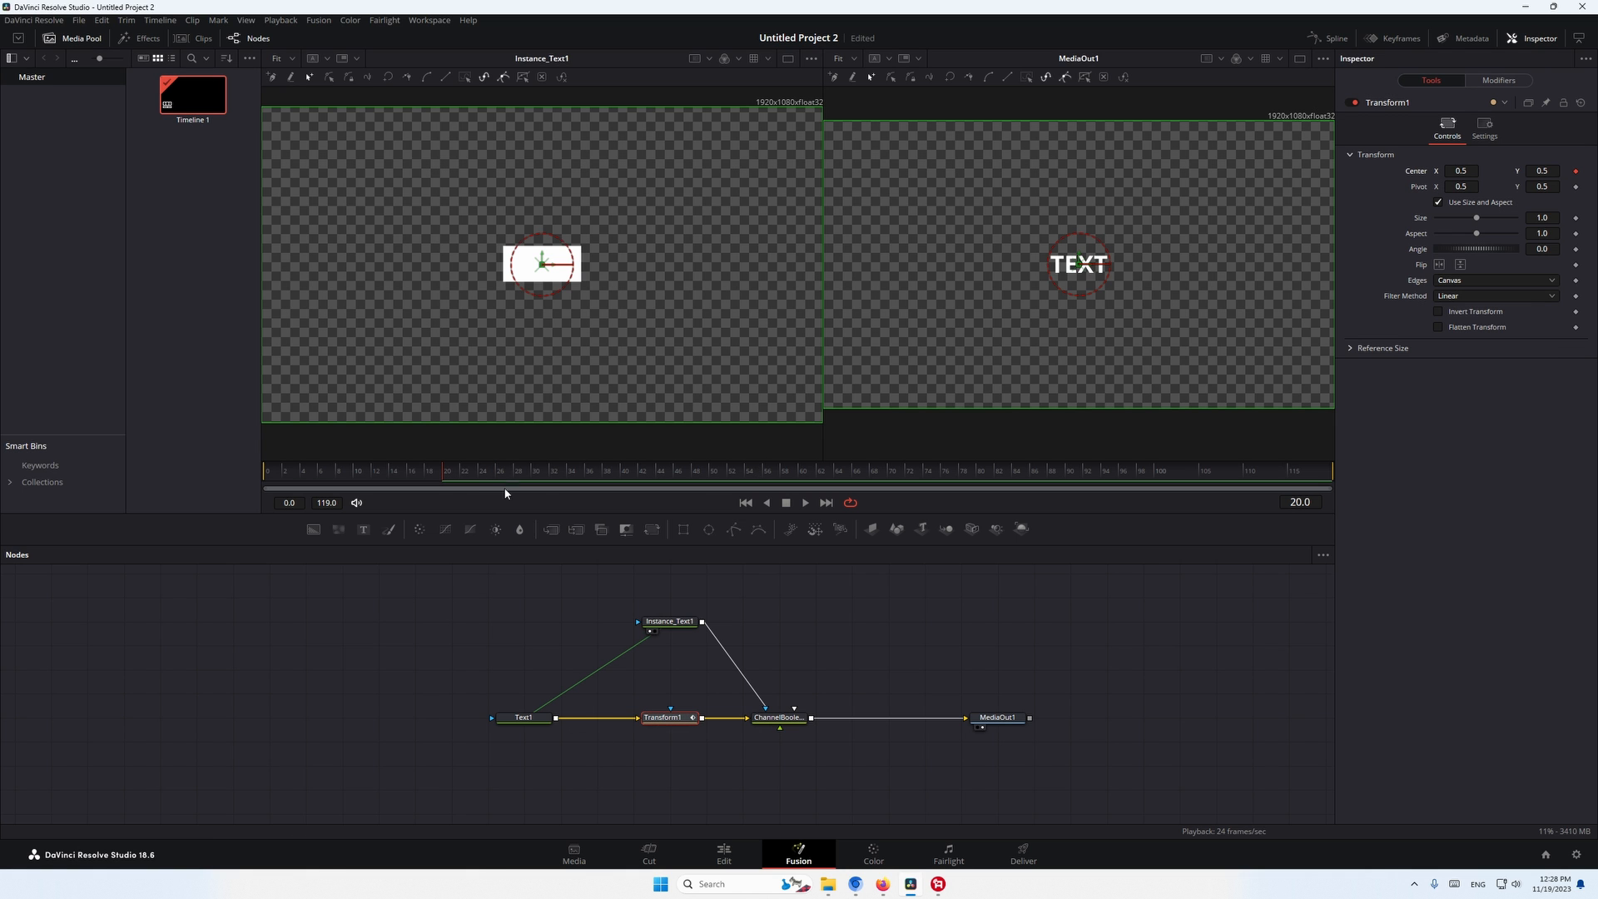
{"action": "left_click_drag", "start_coordinate": [1554, 173], "coordinate": [1380, 173]}
{"action": "left_click", "coordinate": [1300, 58]}
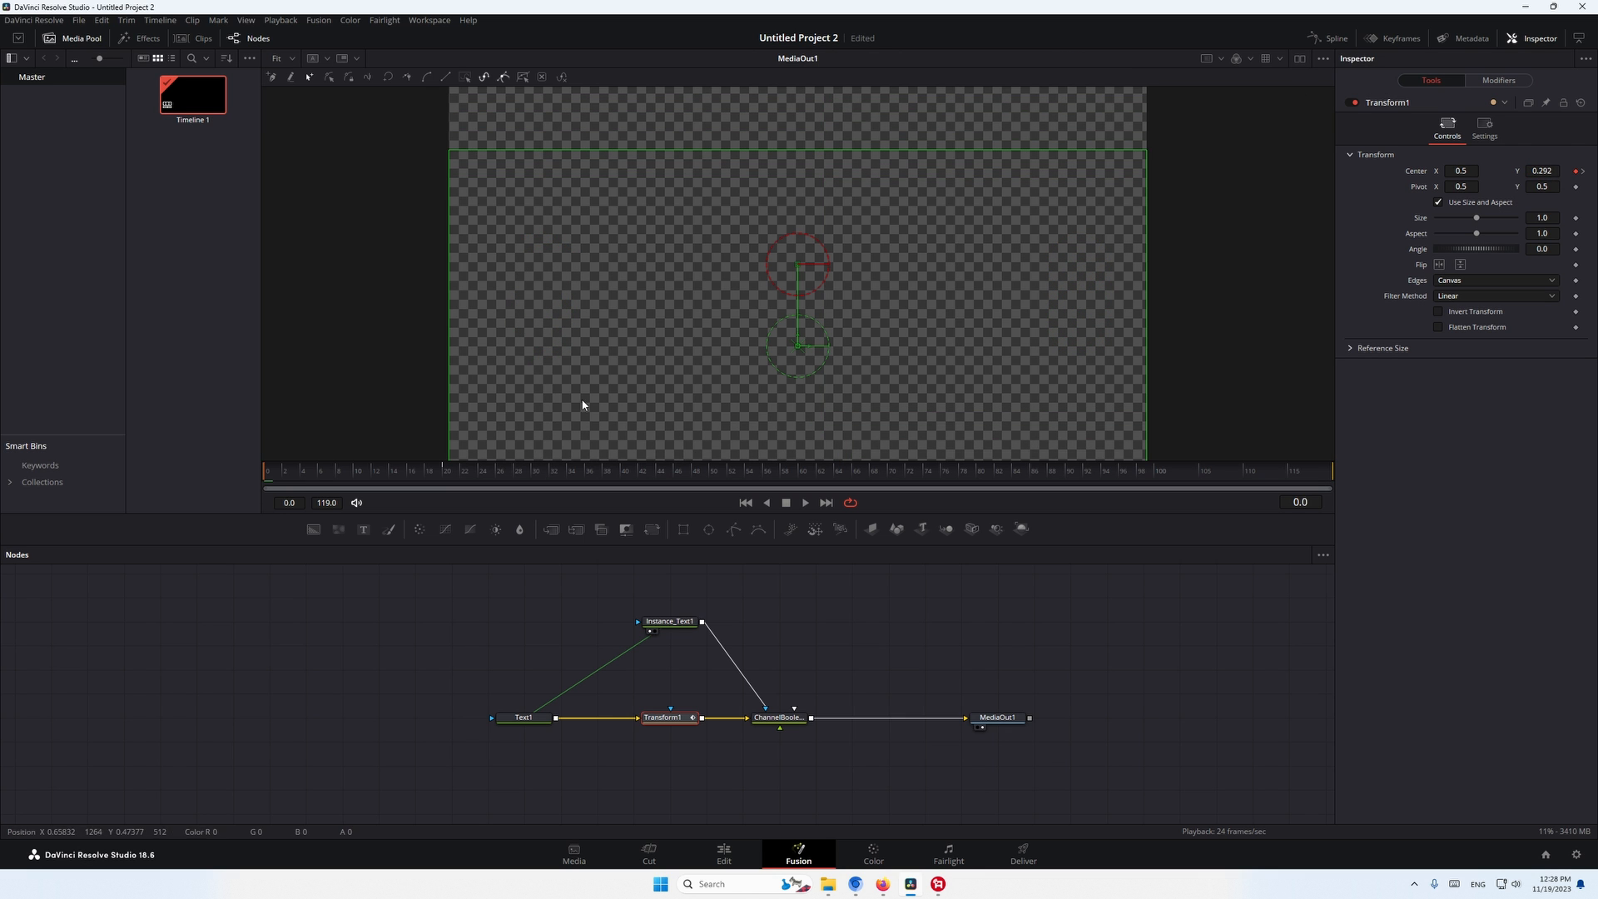
{"action": "key", "text": "space"}
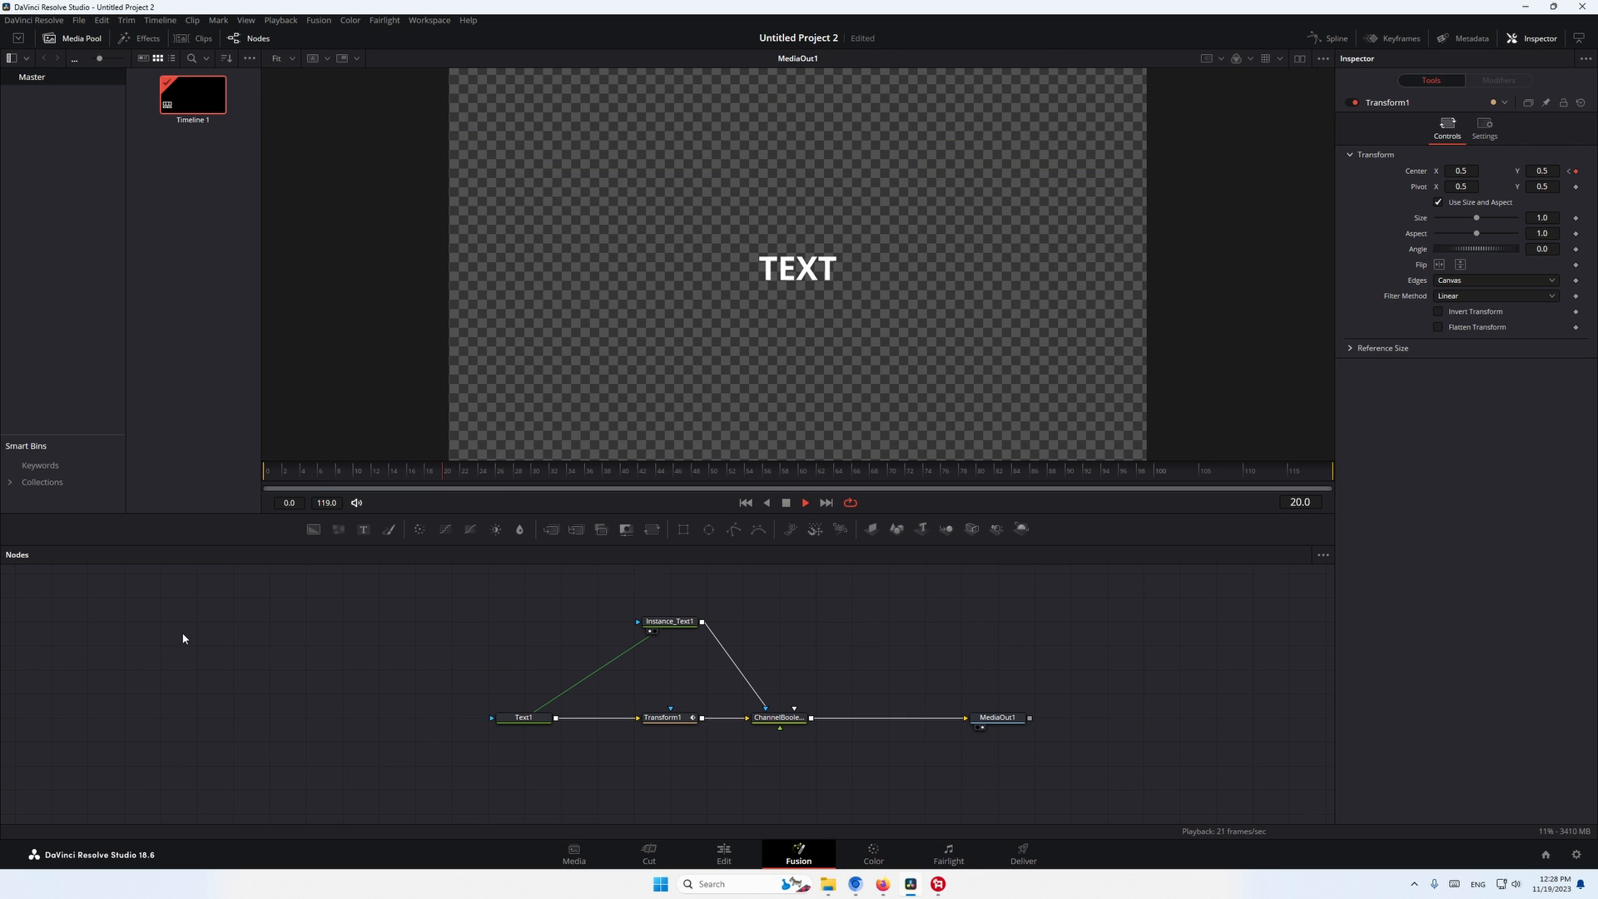
- Extend Text1's content to "TEXT TEXT TEXT TEXT TEXT" and replay the reveal from the start
{"action": "left_click", "coordinate": [524, 717]}
{"action": "left_click", "coordinate": [1372, 163]}
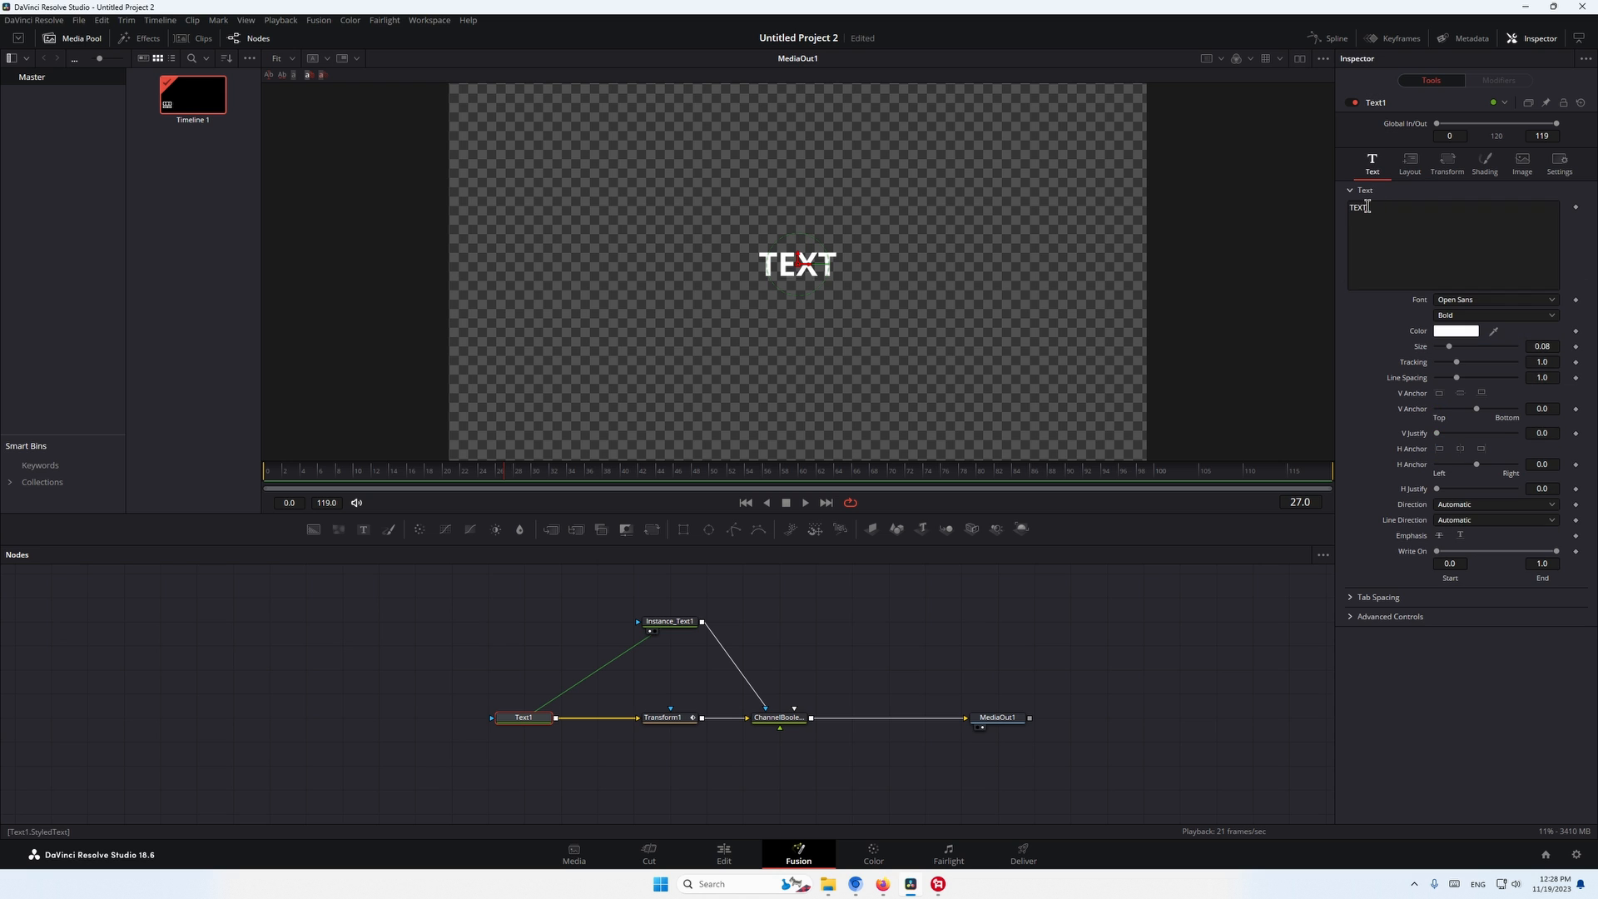
{"action": "left_click", "coordinate": [1422, 220]}
{"action": "type", "text": "TEXT TEXT TEXT"}
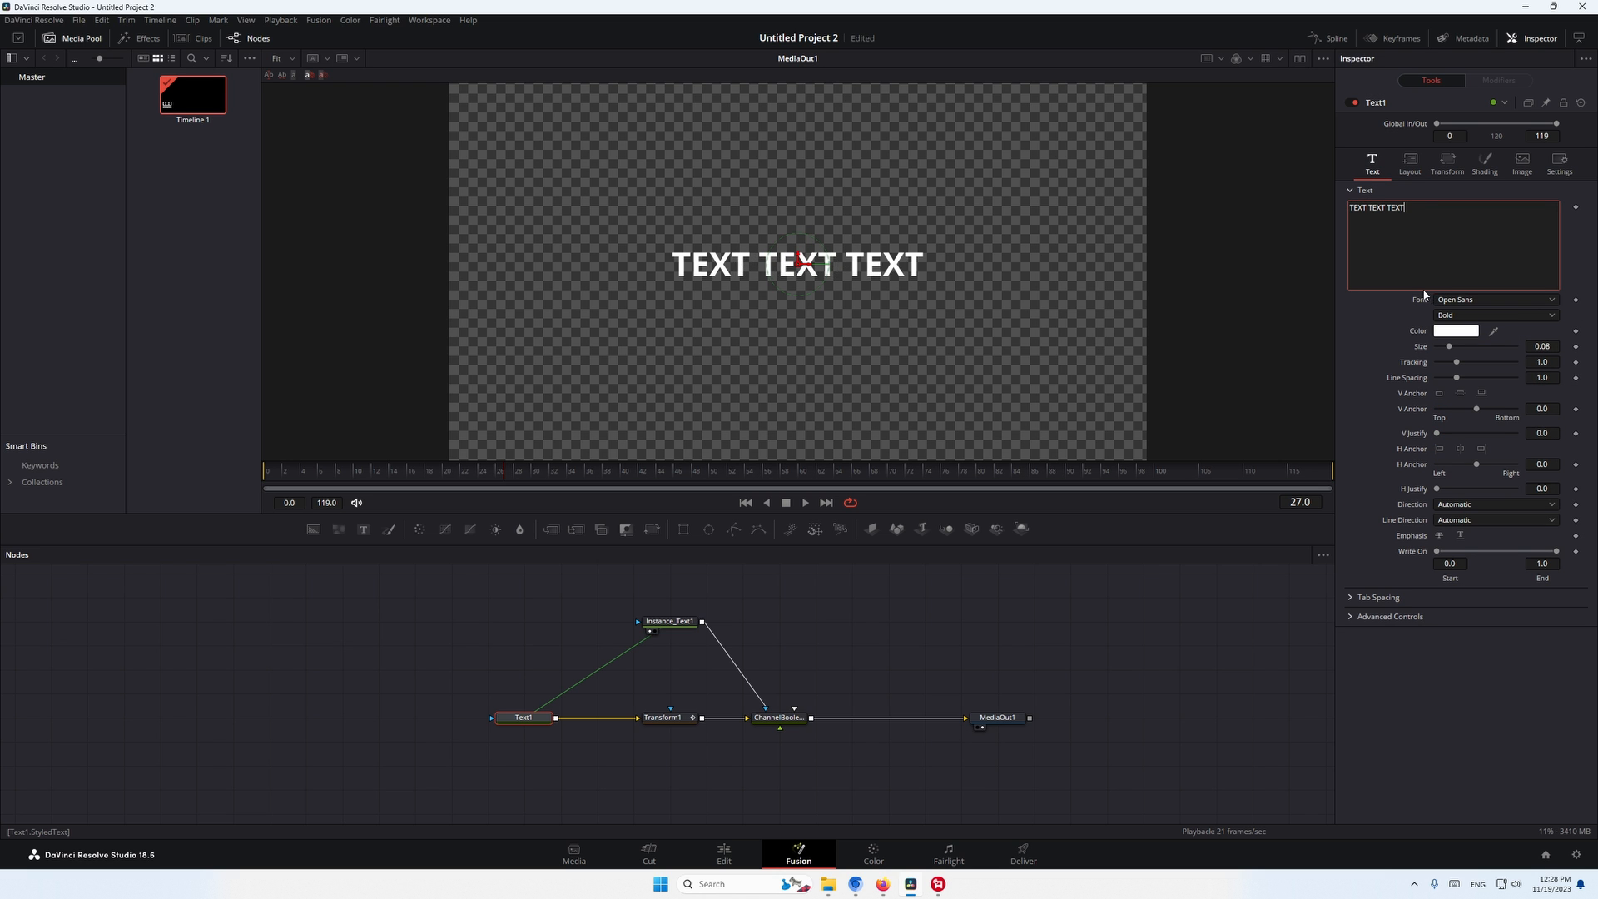
{"action": "type", "text": "TEXT"}
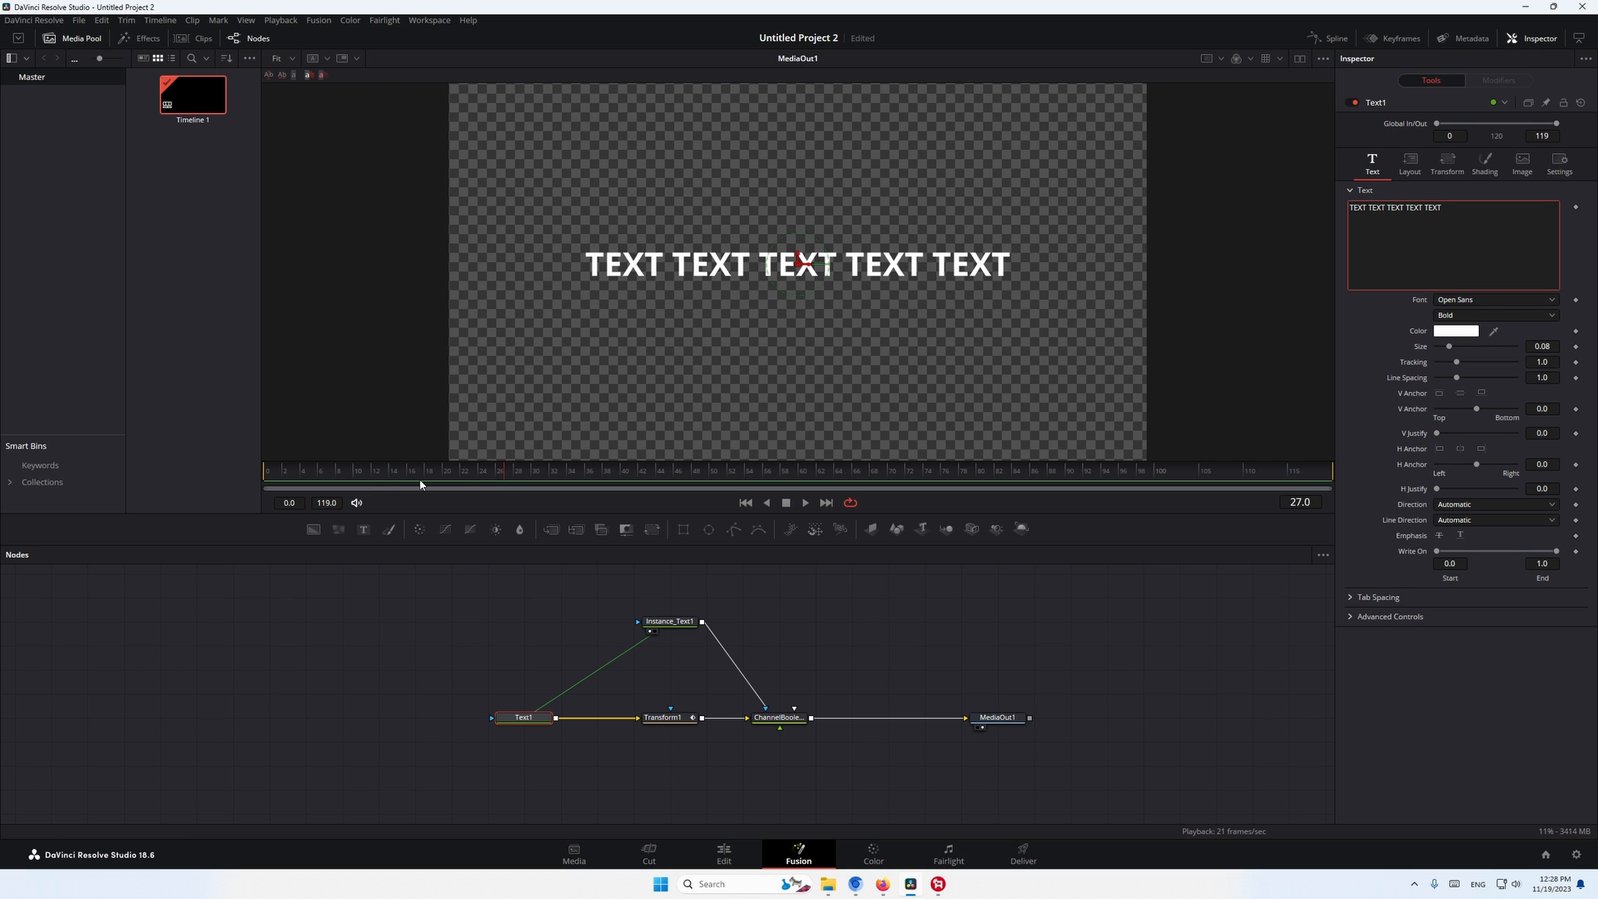
{"action": "left_click_drag", "start_coordinate": [419, 477], "coordinate": [69, 582]}
{"action": "left_click", "coordinate": [162, 632]}
{"action": "key", "text": "space"}
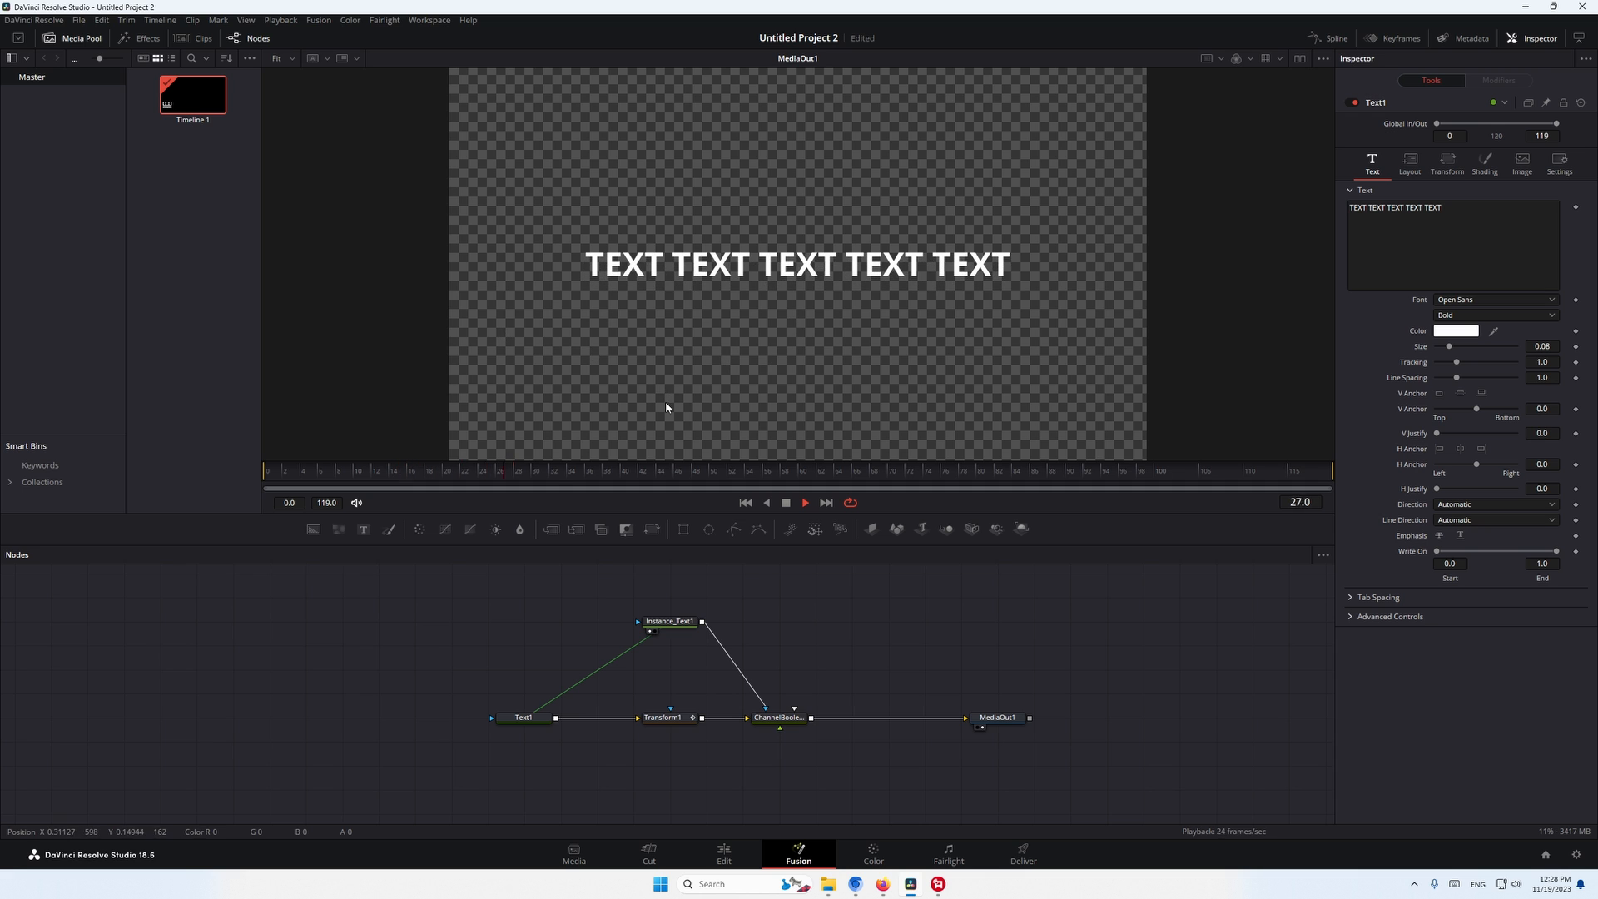
- Add two more lines of "TEXT TEXT TEXT TEXT TEXT" to Text1 and check the reveal from frame 0
{"action": "left_click", "coordinate": [523, 717]}
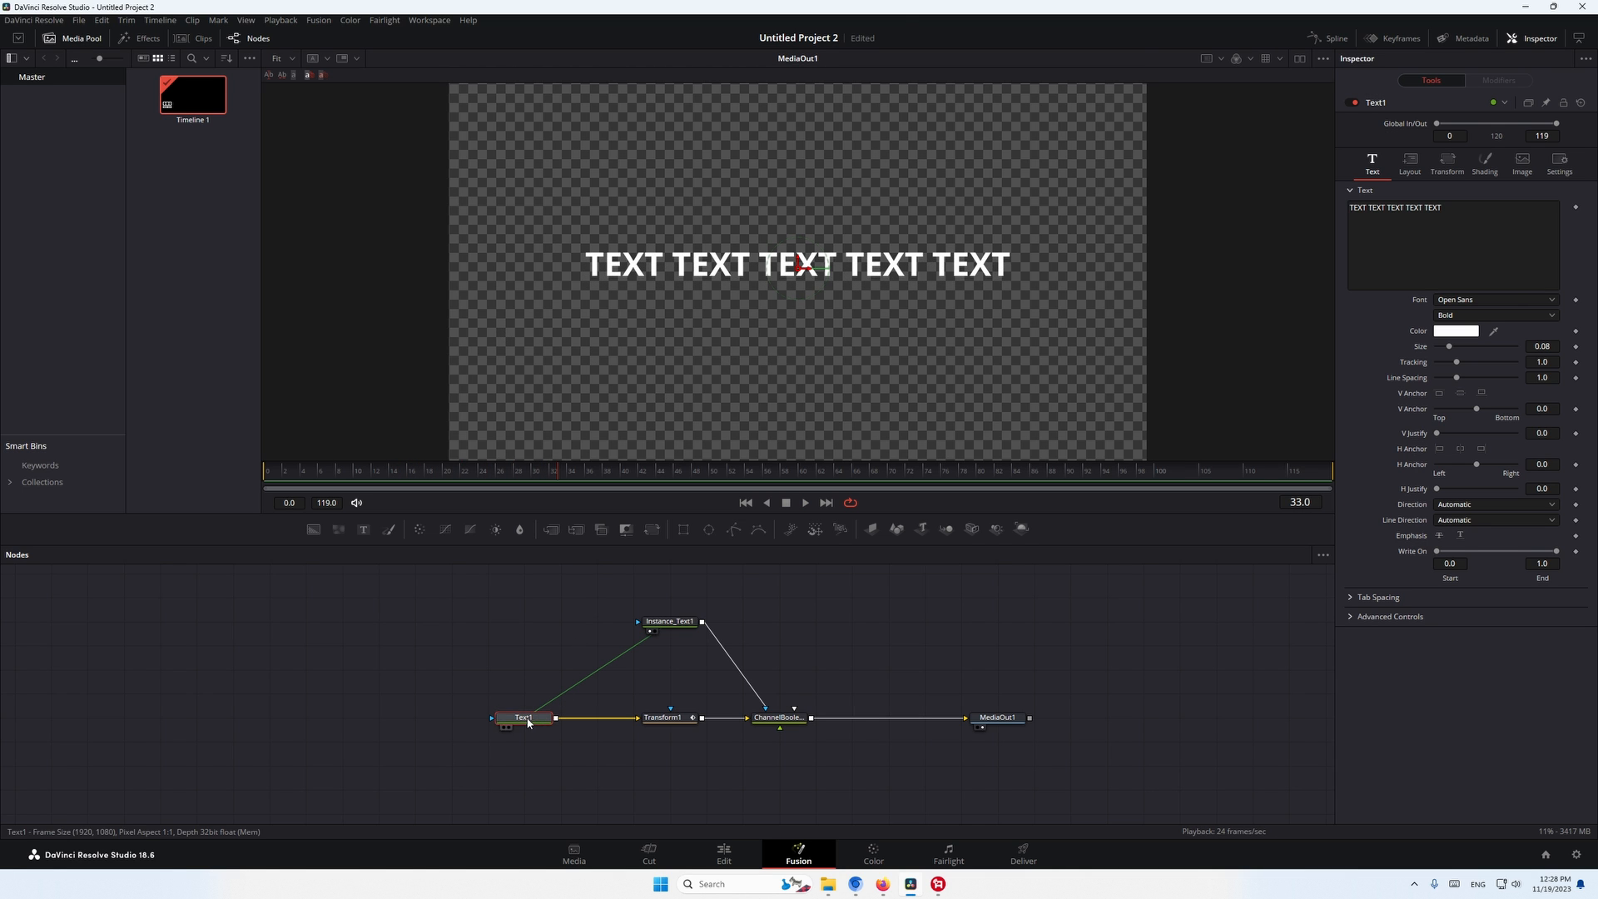
{"action": "triple_click", "coordinate": [1377, 210]}
{"action": "key", "text": "ctrl+c"}
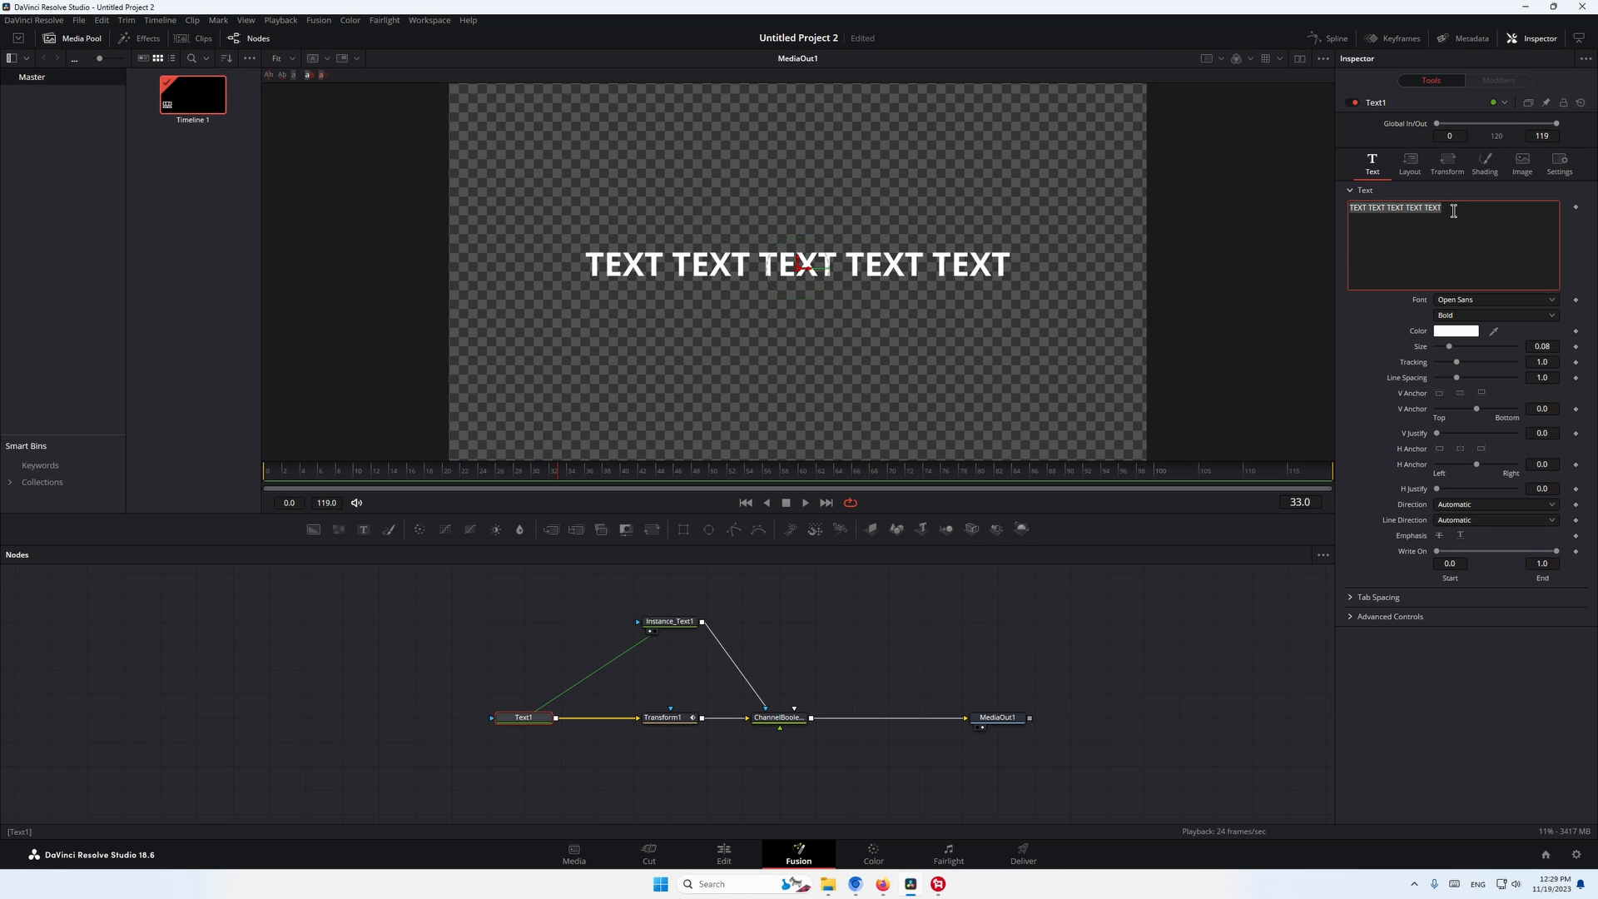
{"action": "left_click", "coordinate": [1453, 211]}
{"action": "key", "text": "Return"}
{"action": "key", "text": "ctrl+v"}
{"action": "key", "text": "Return"}
{"action": "key", "text": "ctrl+v"}
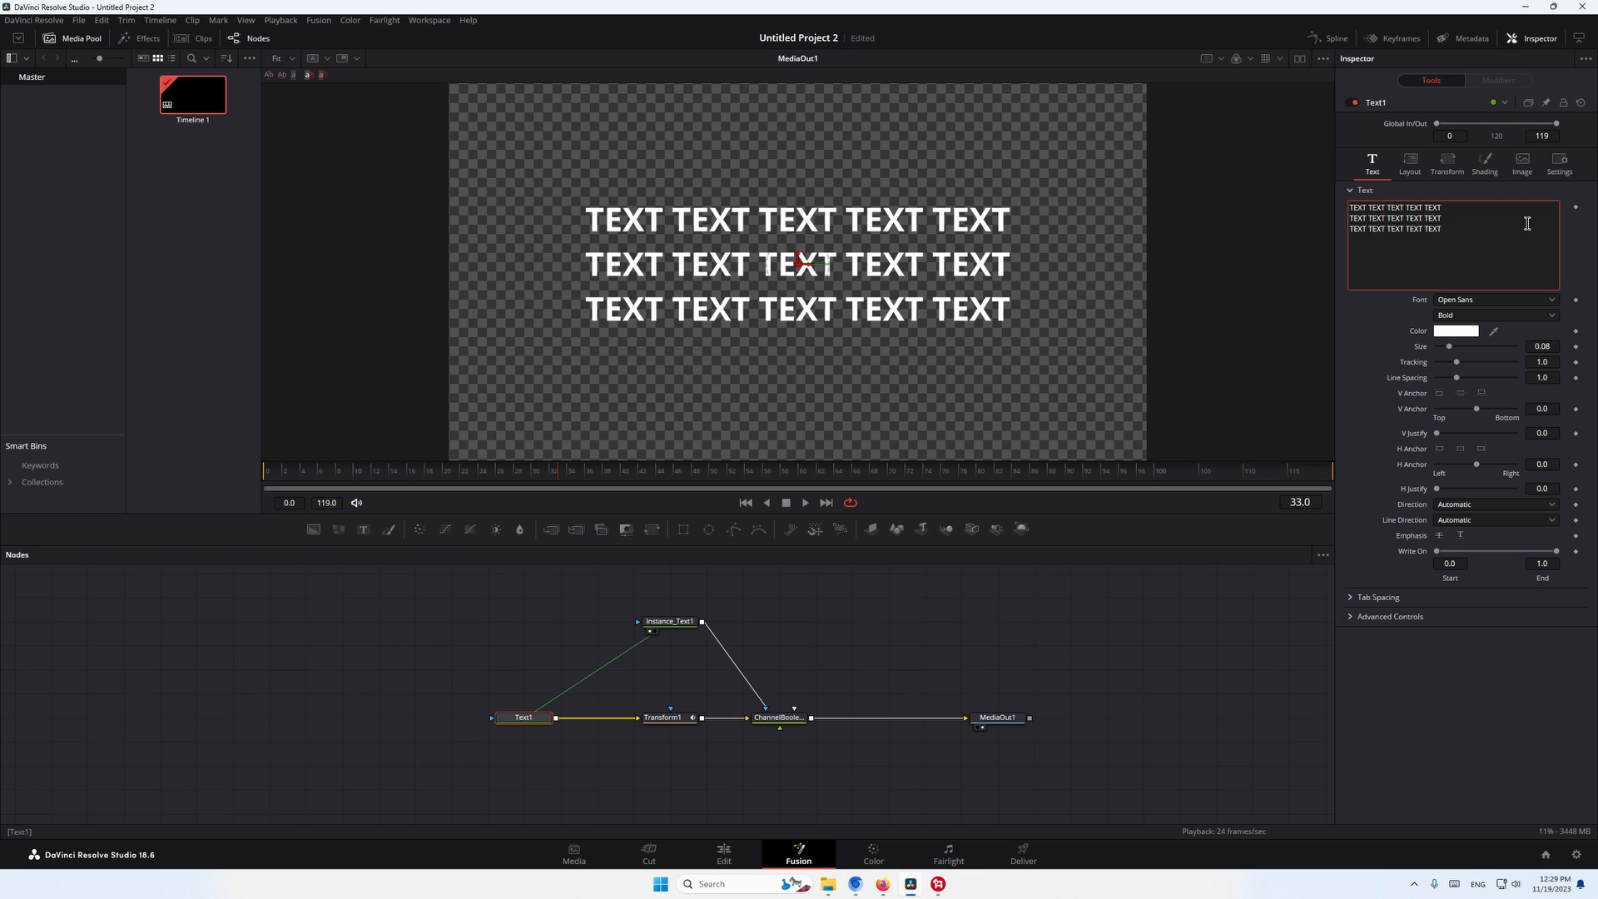
{"action": "left_click_drag", "start_coordinate": [467, 473], "coordinate": [12, 526]}
{"action": "left_click", "coordinate": [758, 396]}
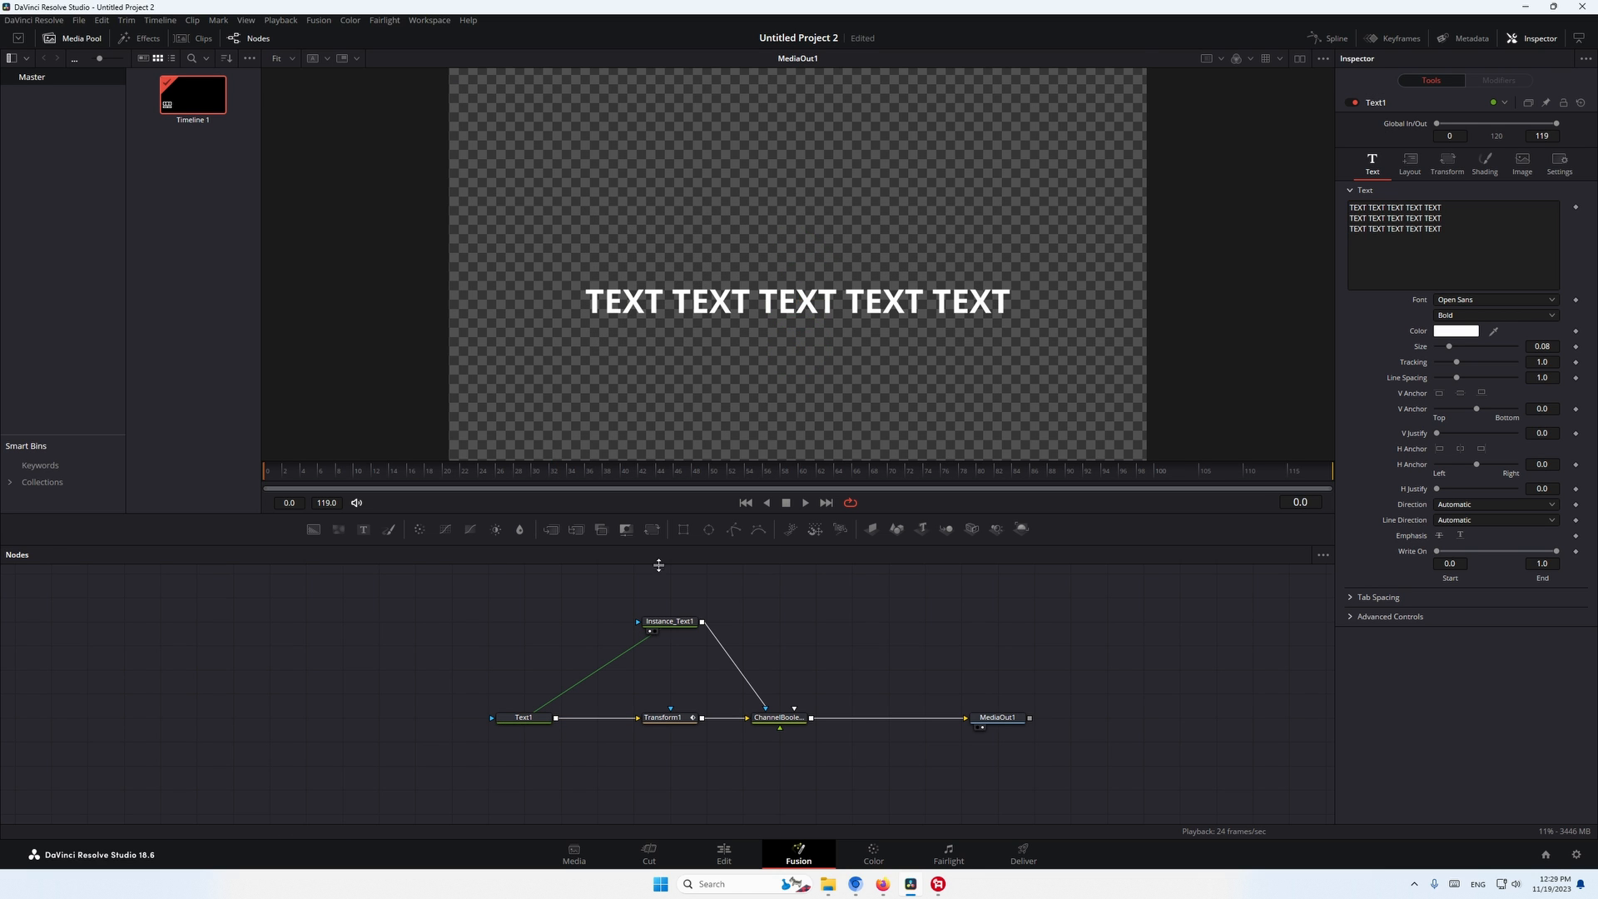
- Keyframe Text1's shading Opacity at 1.0 on frame 10 and 0.0 on frame 0, and play back the fade-in
{"action": "left_click_drag", "start_coordinate": [654, 718], "coordinate": [616, 717]}
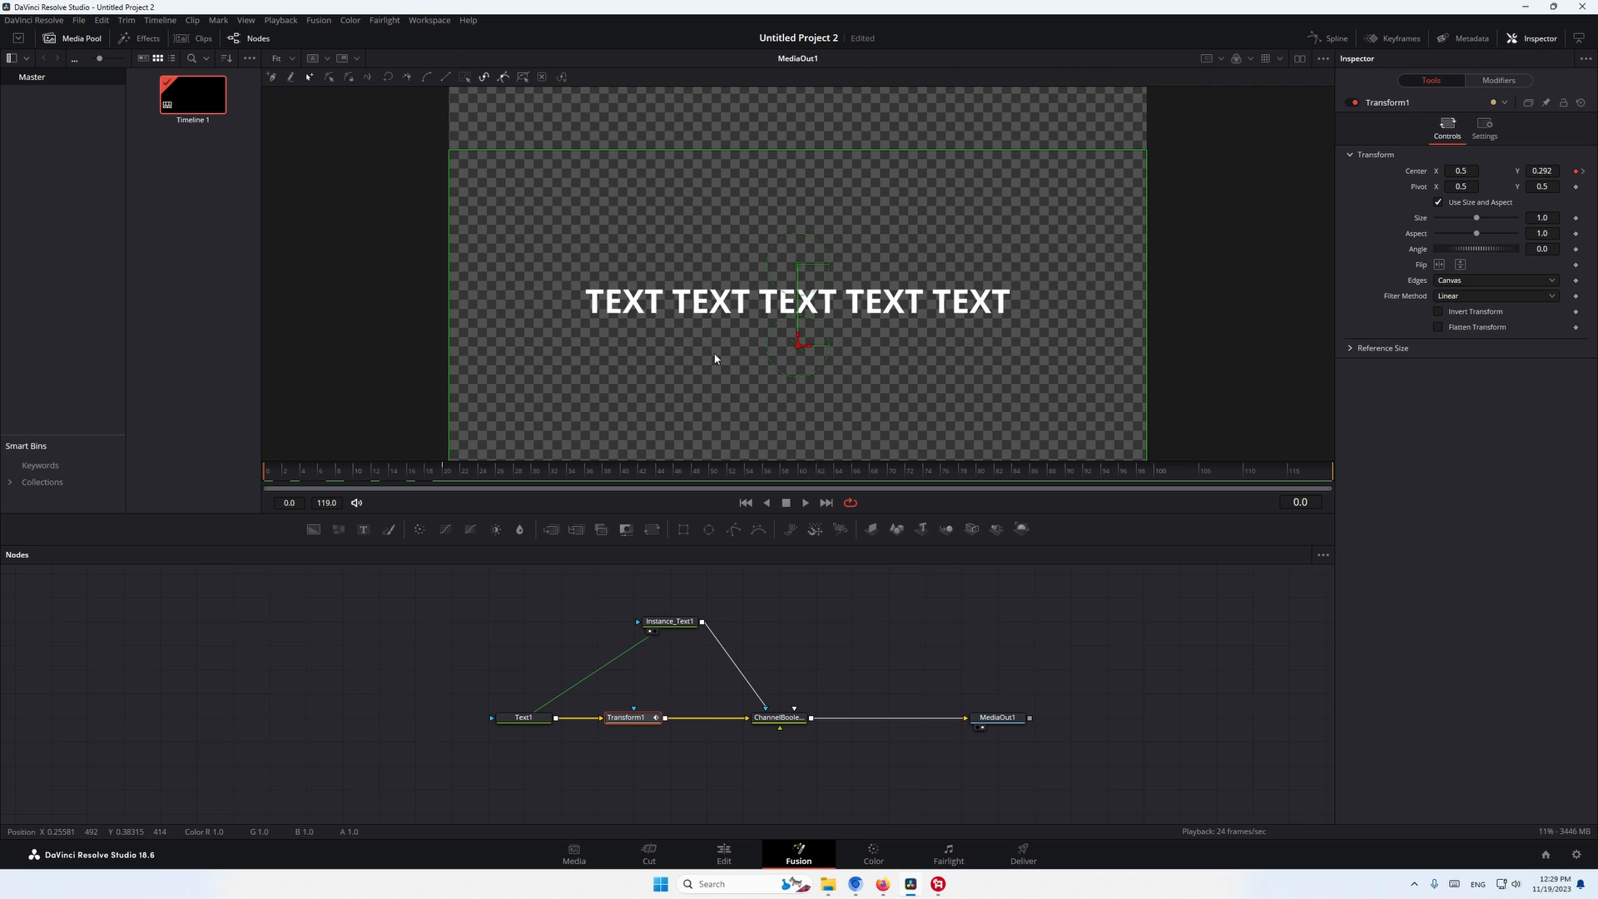
{"action": "left_click", "coordinate": [517, 720]}
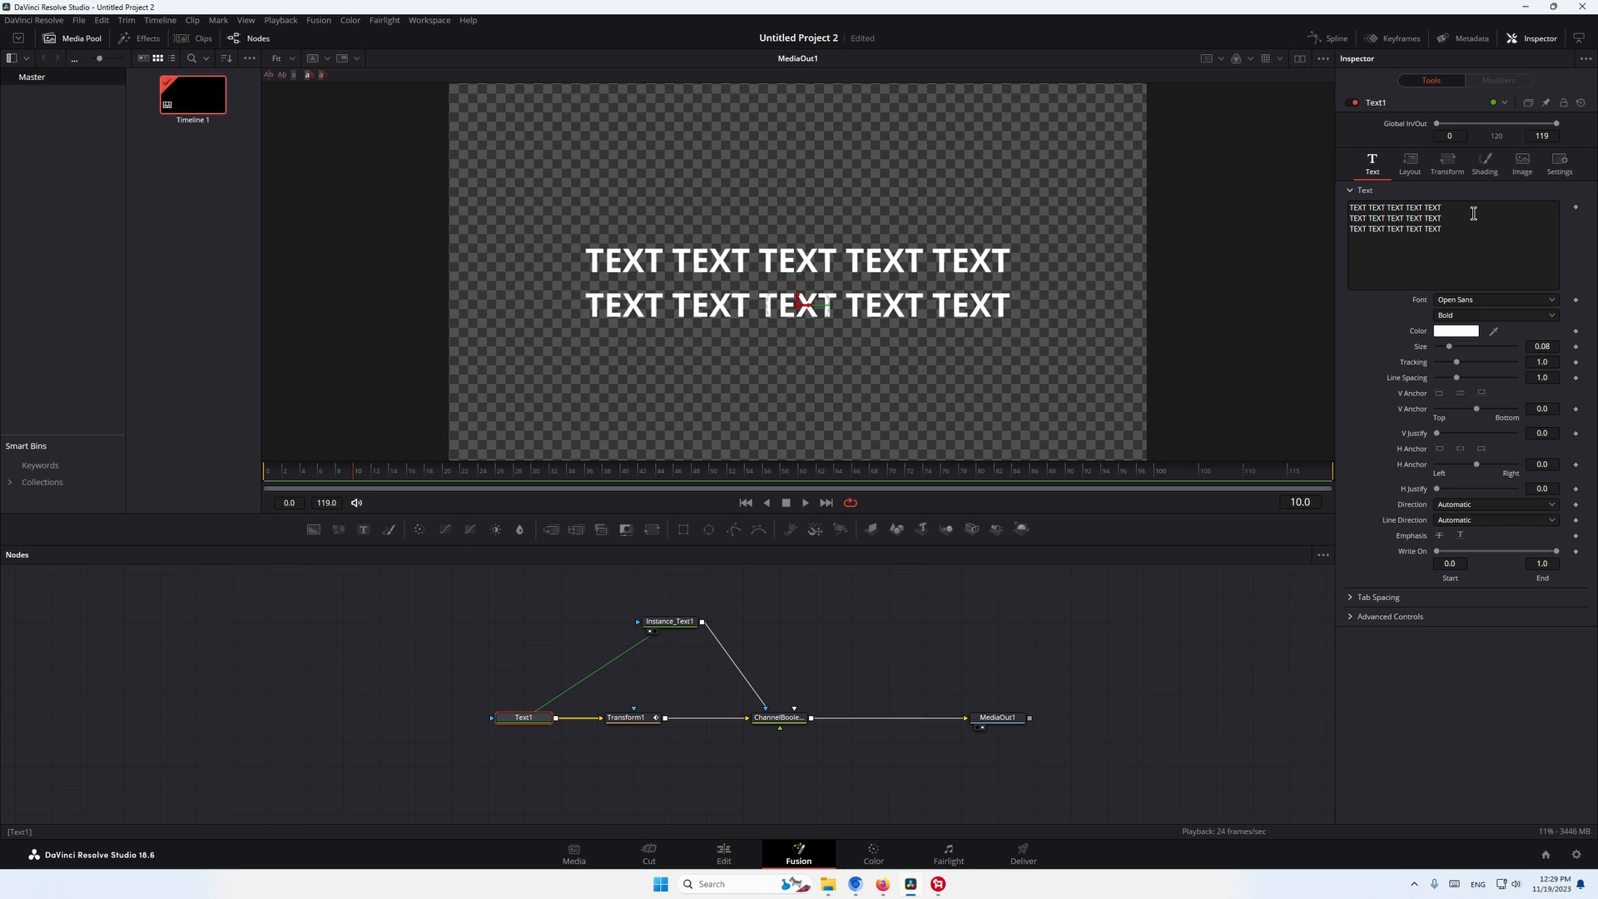
{"action": "left_click", "coordinate": [1485, 163]}
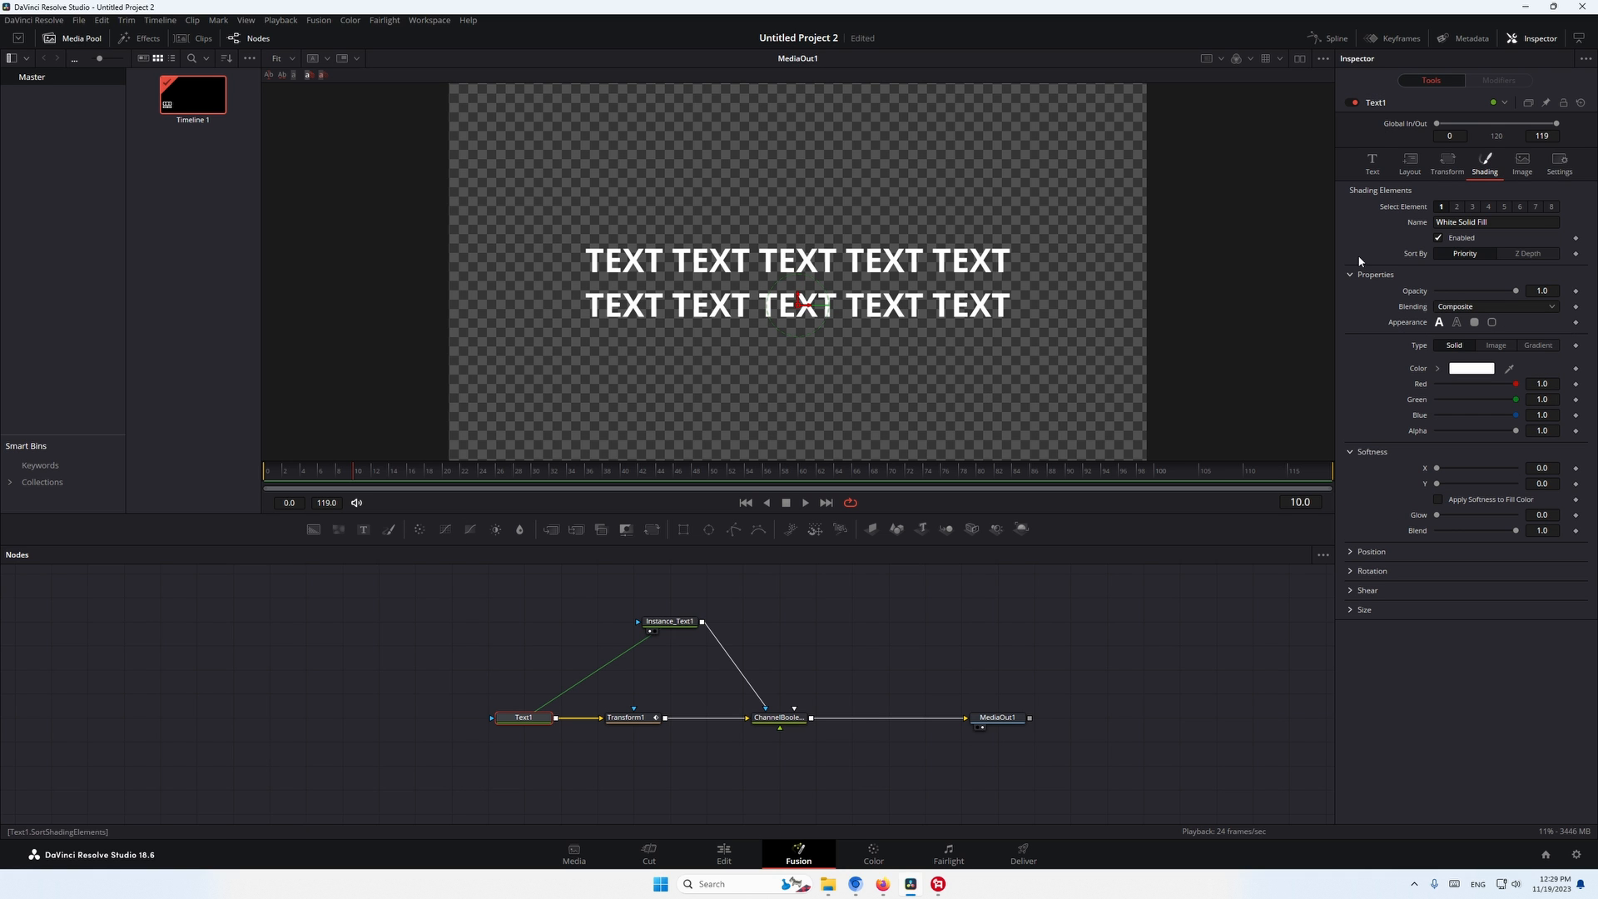
{"action": "left_click", "coordinate": [1575, 292]}
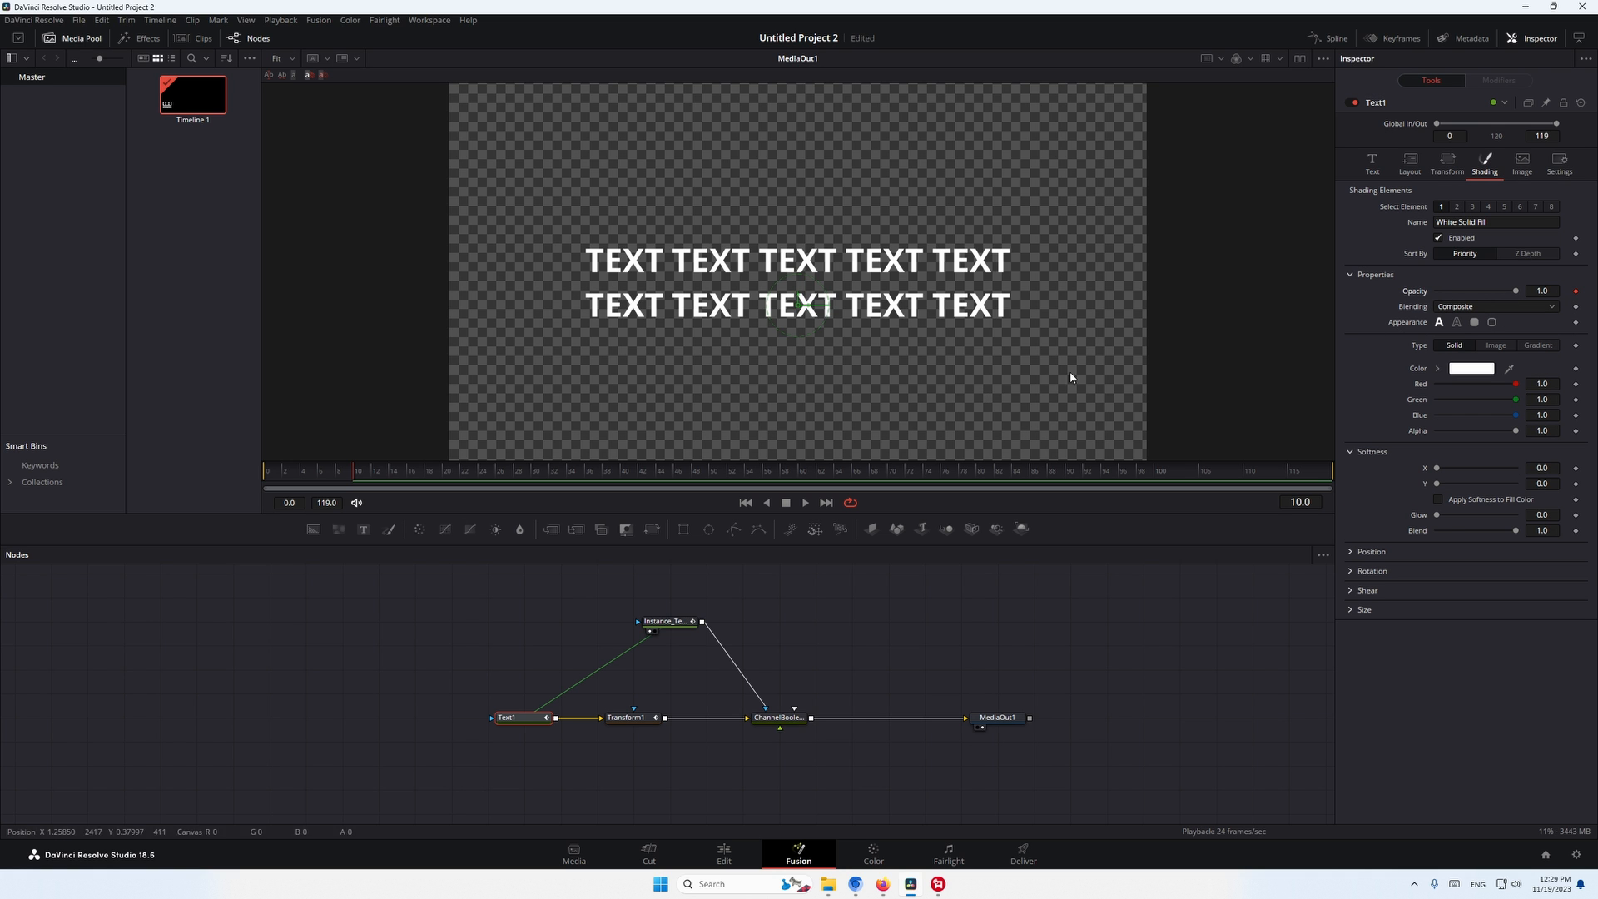
{"action": "left_click_drag", "start_coordinate": [329, 483], "coordinate": [227, 475]}
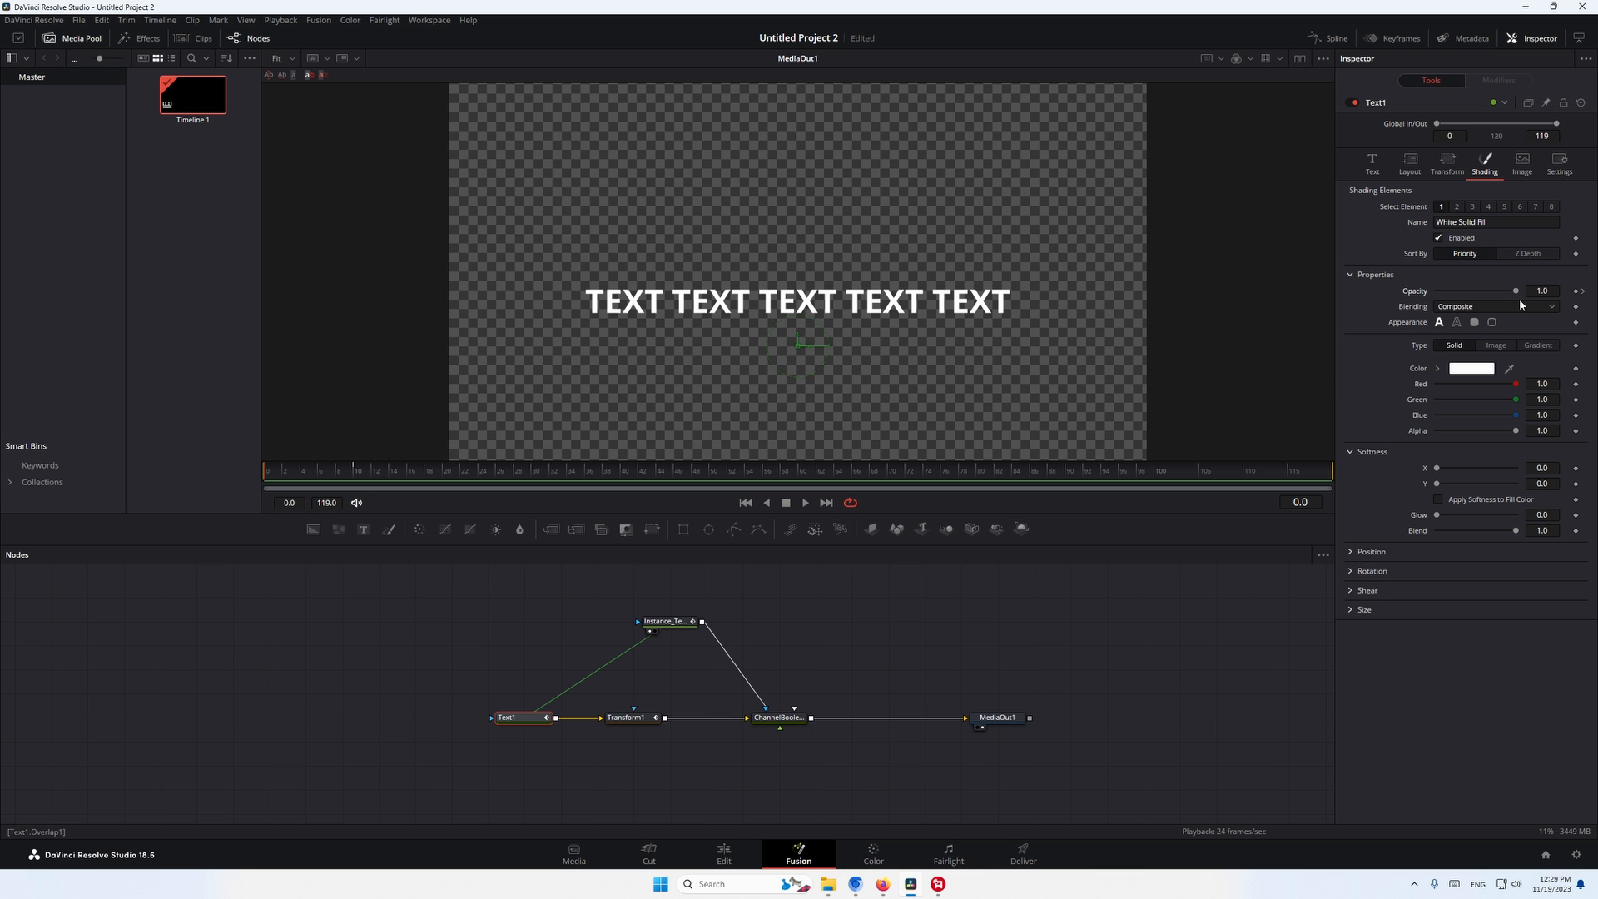
{"action": "left_click_drag", "start_coordinate": [1516, 291], "coordinate": [1300, 282]}
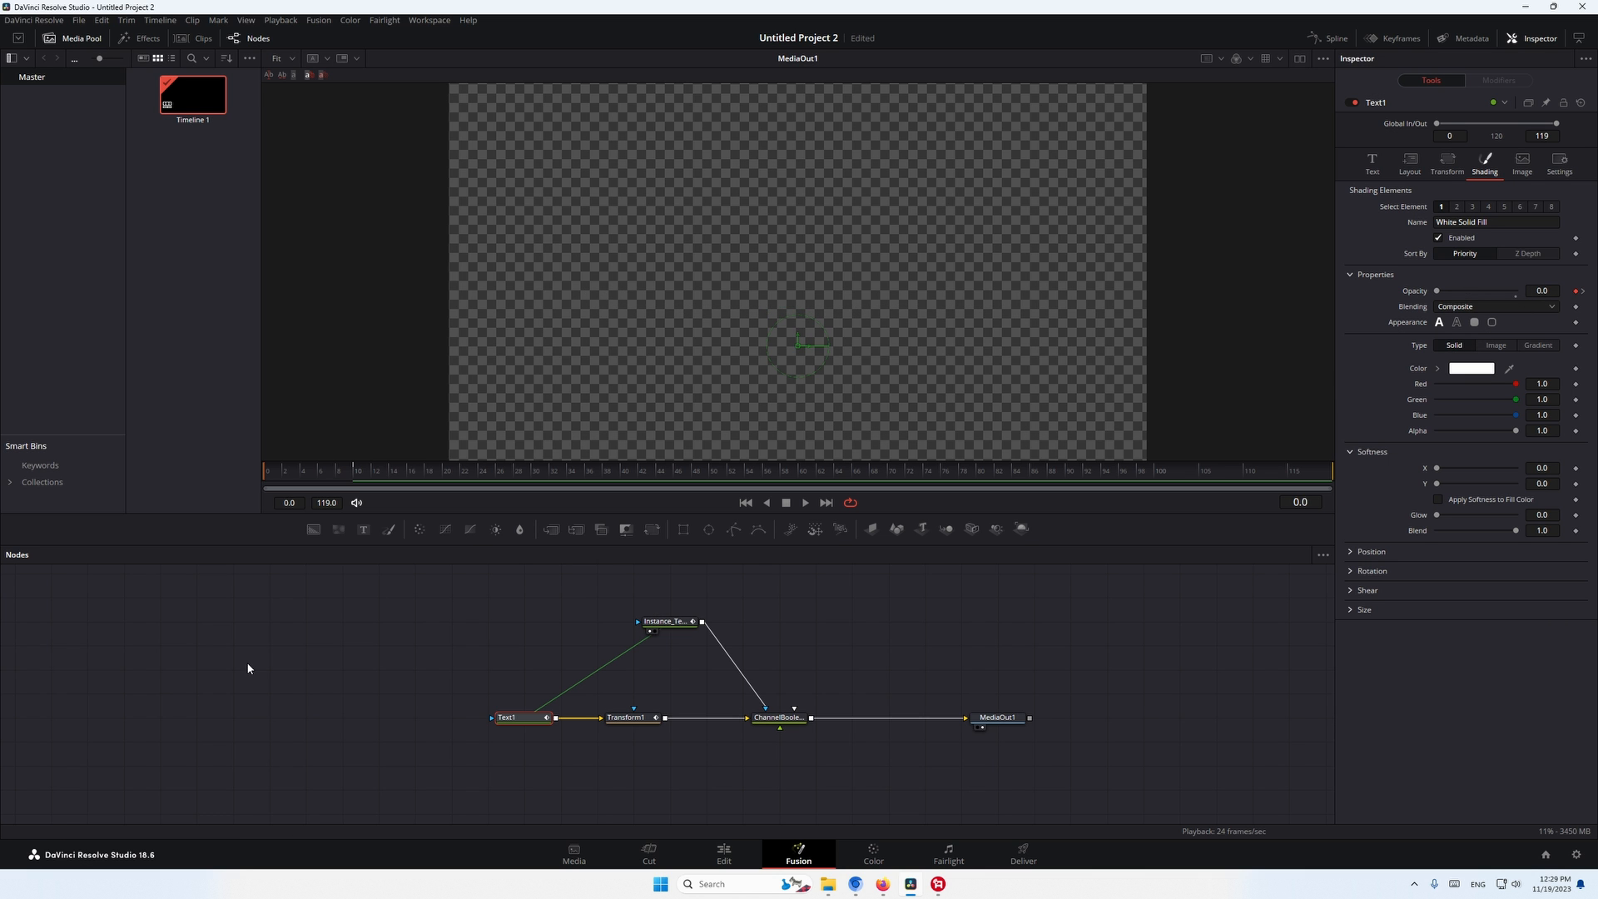
{"action": "key", "text": "space"}
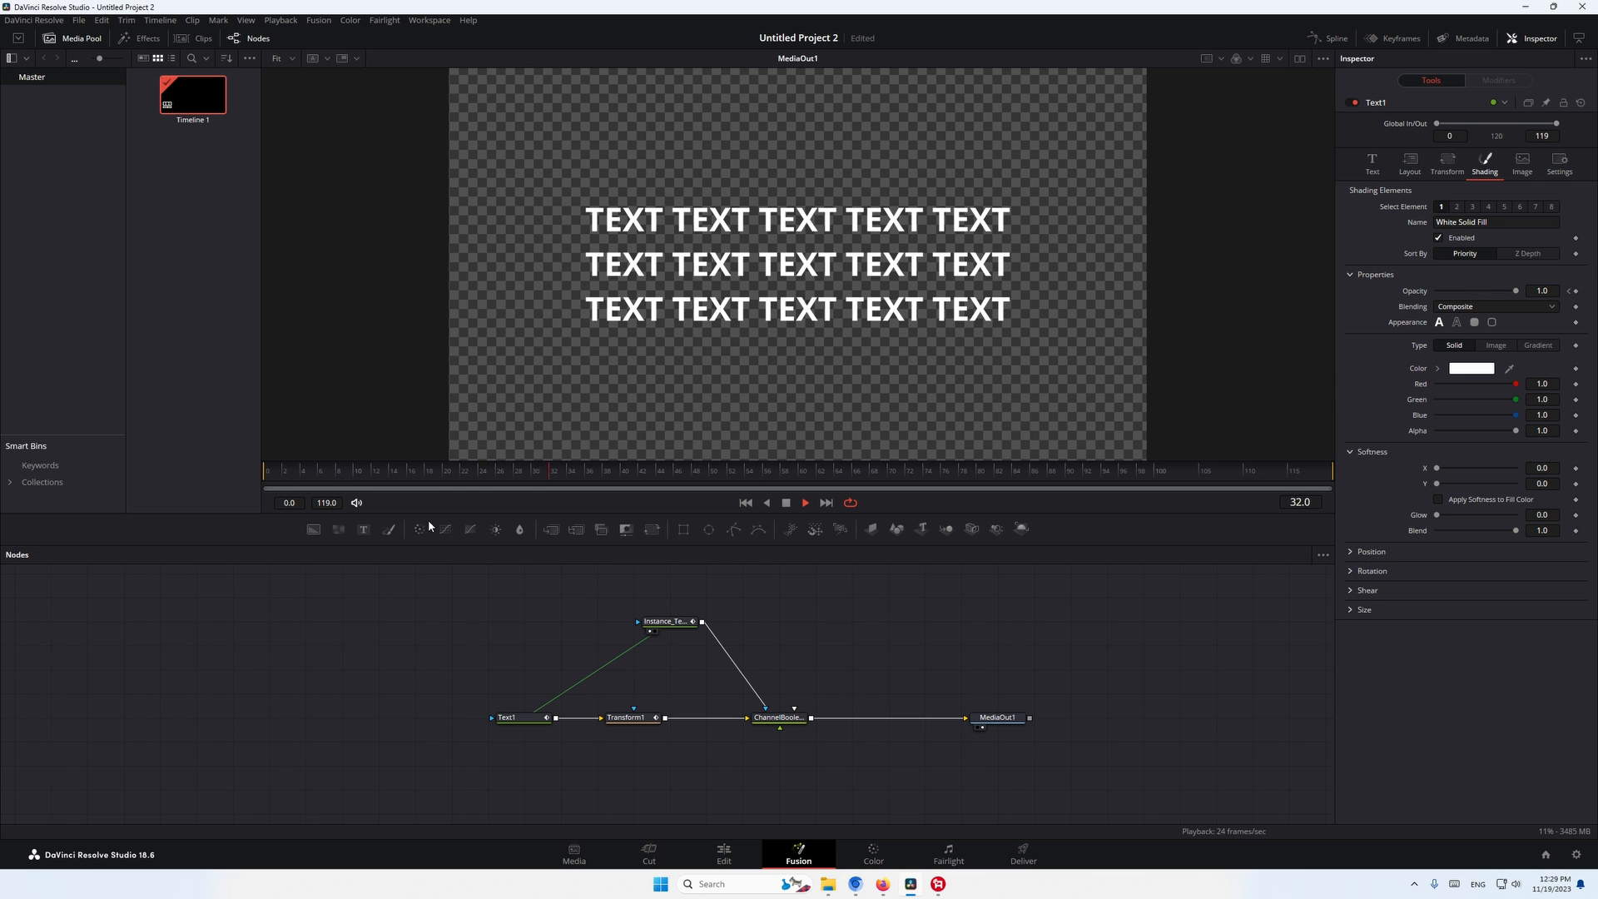
{"action": "left_click_drag", "start_coordinate": [428, 472], "coordinate": [98, 663]}
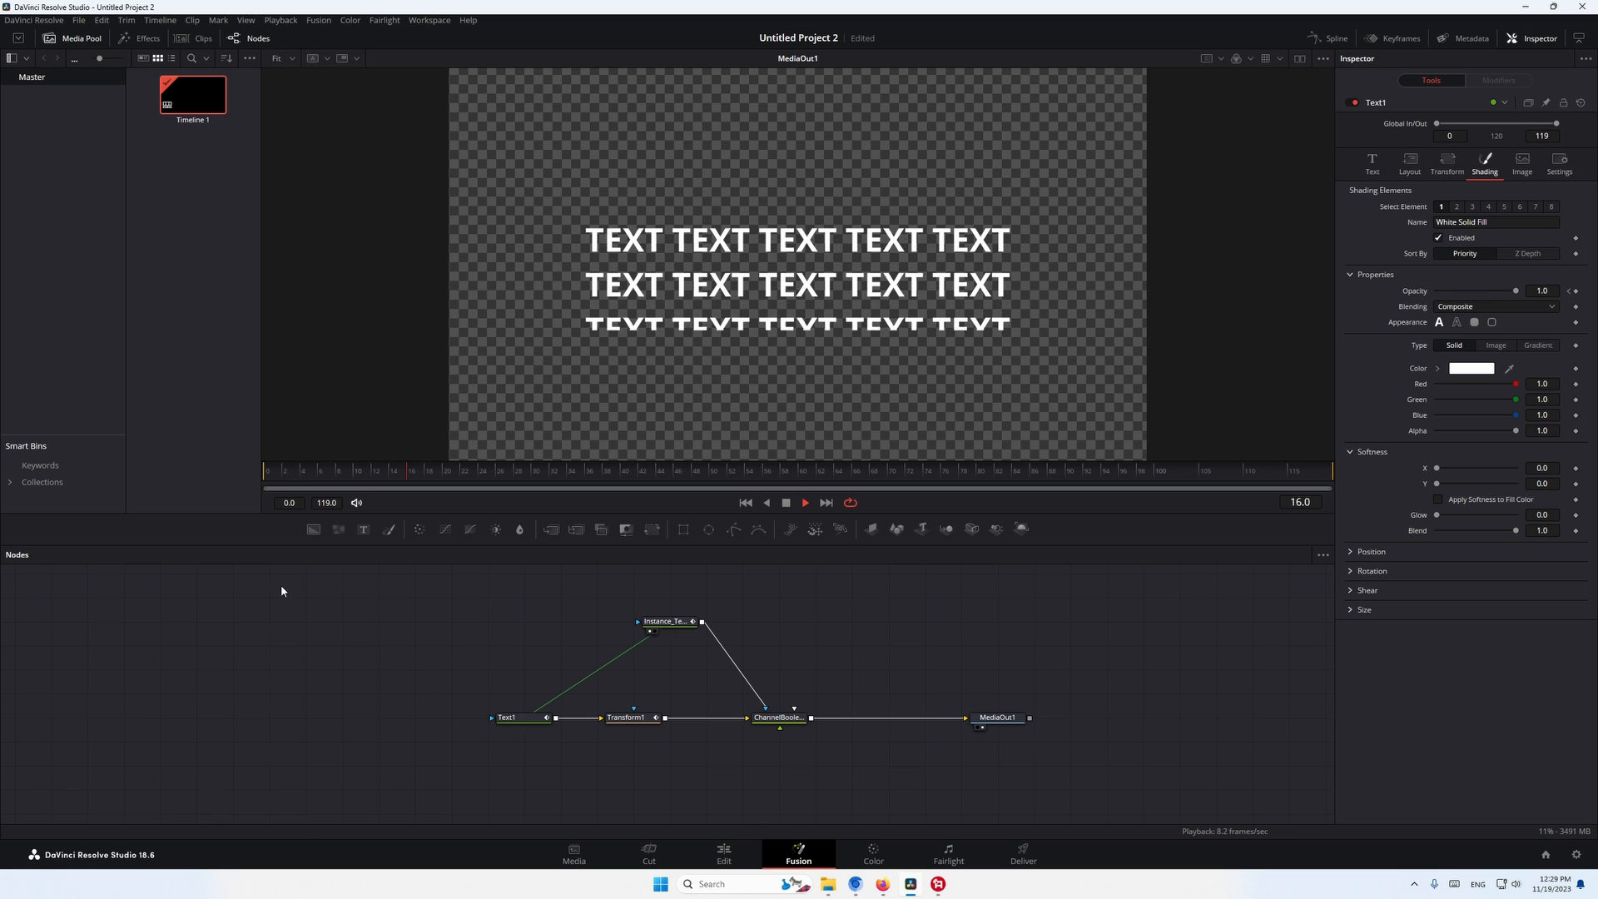
{"action": "key", "text": "space"}
- Duplicate Text1's three lines to make six lines and replay the animation from frame 0
{"action": "left_click", "coordinate": [1372, 164]}
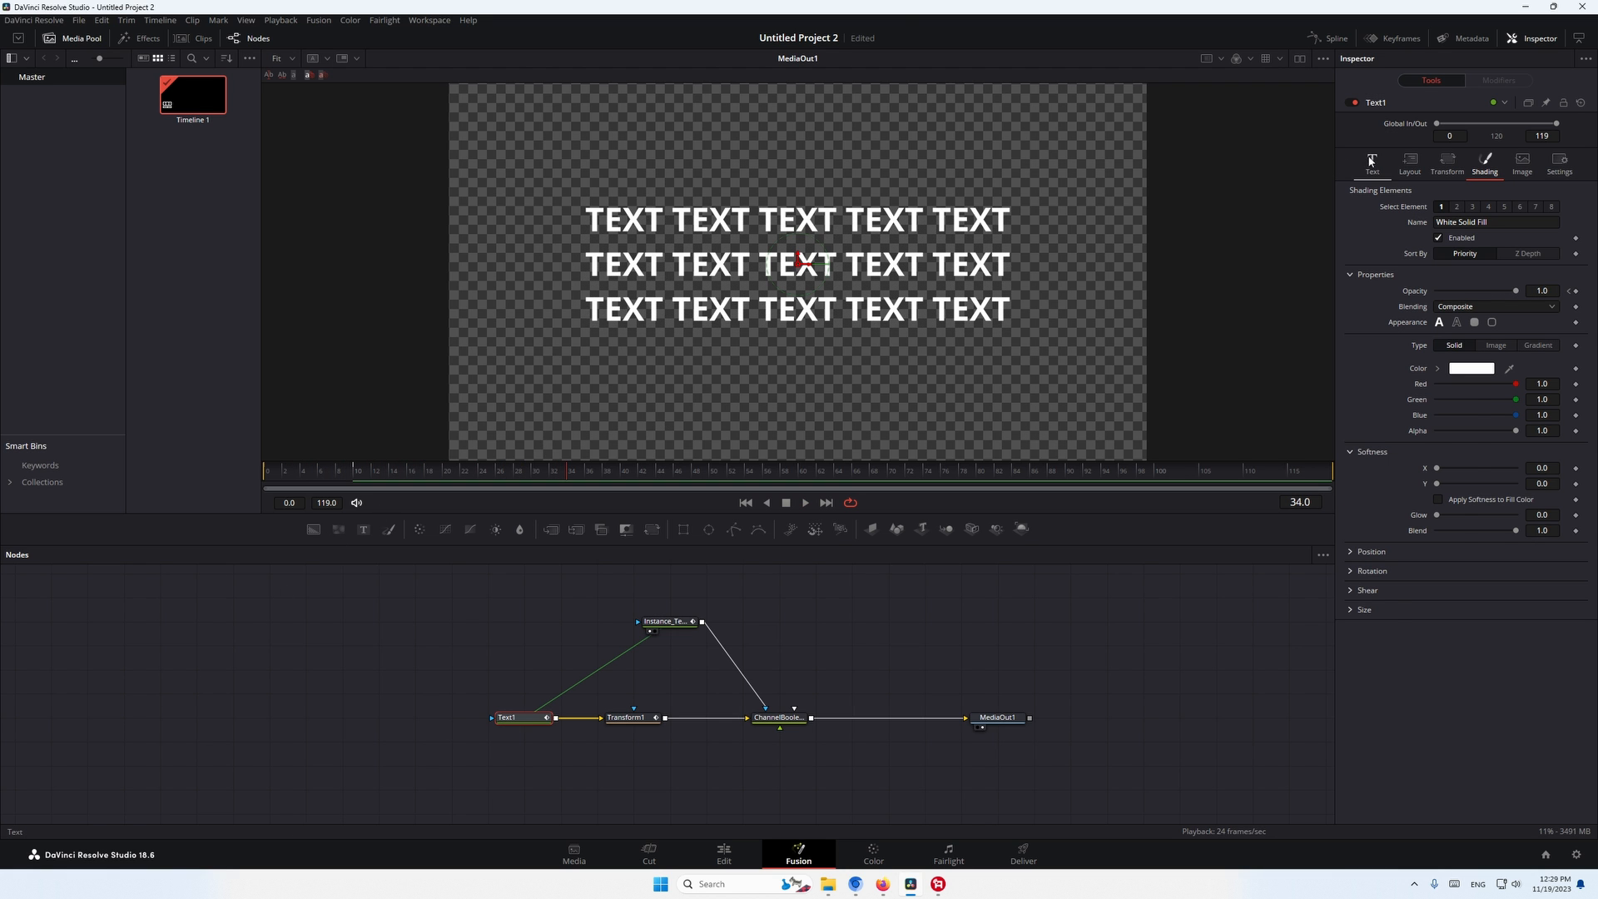
{"action": "left_click_drag", "start_coordinate": [1457, 236], "coordinate": [1182, 182]}
{"action": "key", "text": "ctrl+c"}
{"action": "left_click", "coordinate": [1461, 246]}
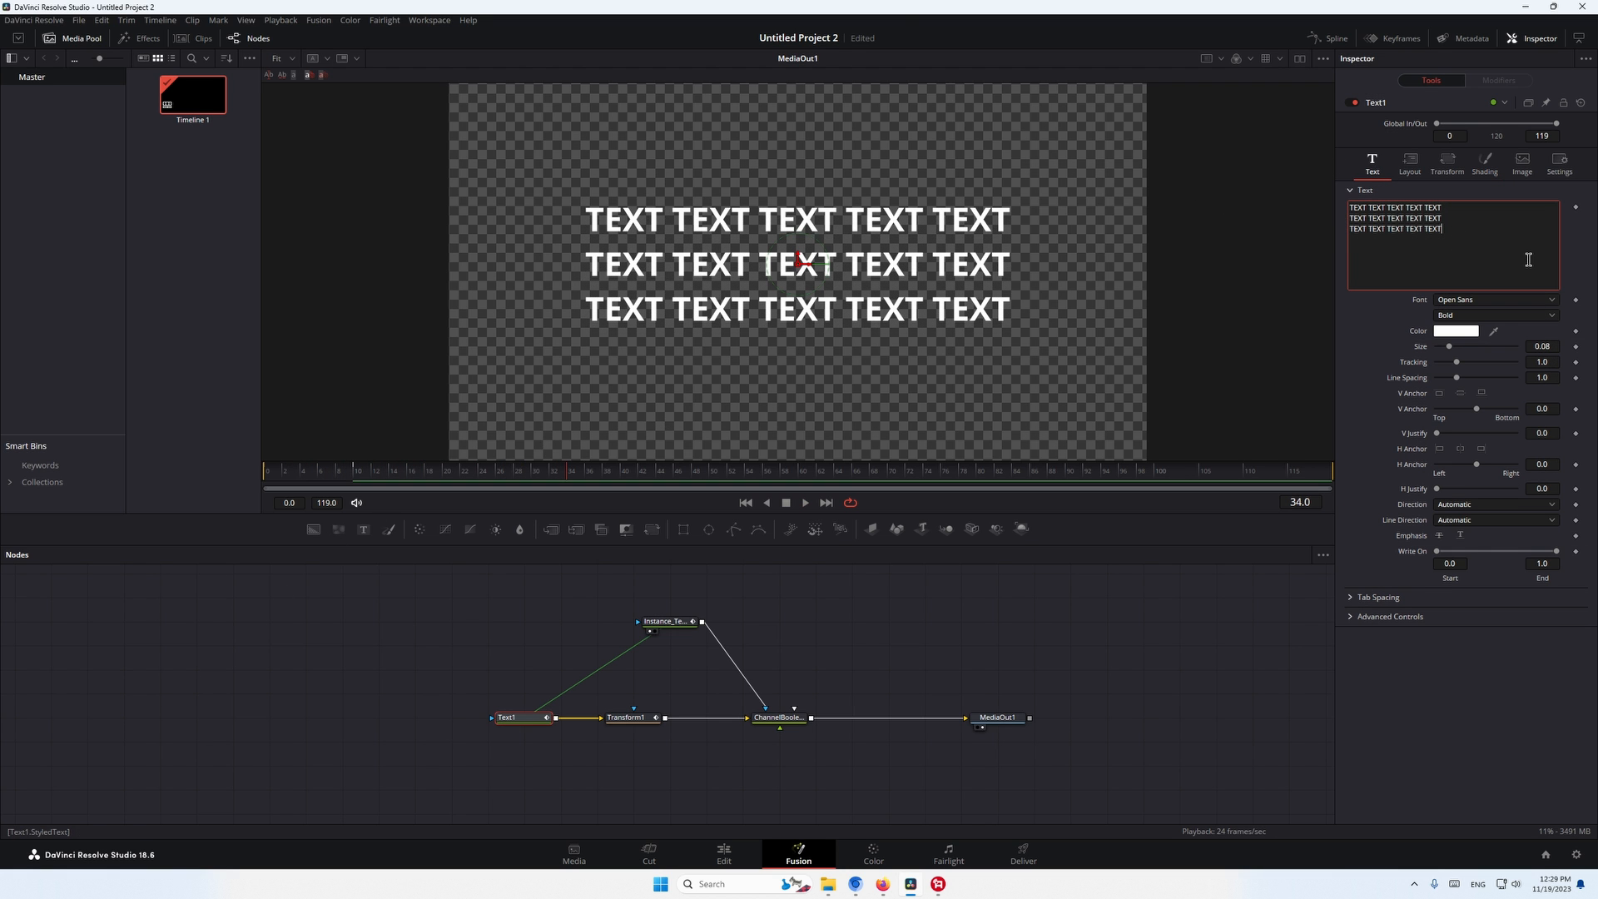
{"action": "key", "text": "Return"}
{"action": "key", "text": "ctrl+v"}
{"action": "left_click_drag", "start_coordinate": [309, 475], "coordinate": [3, 483]}
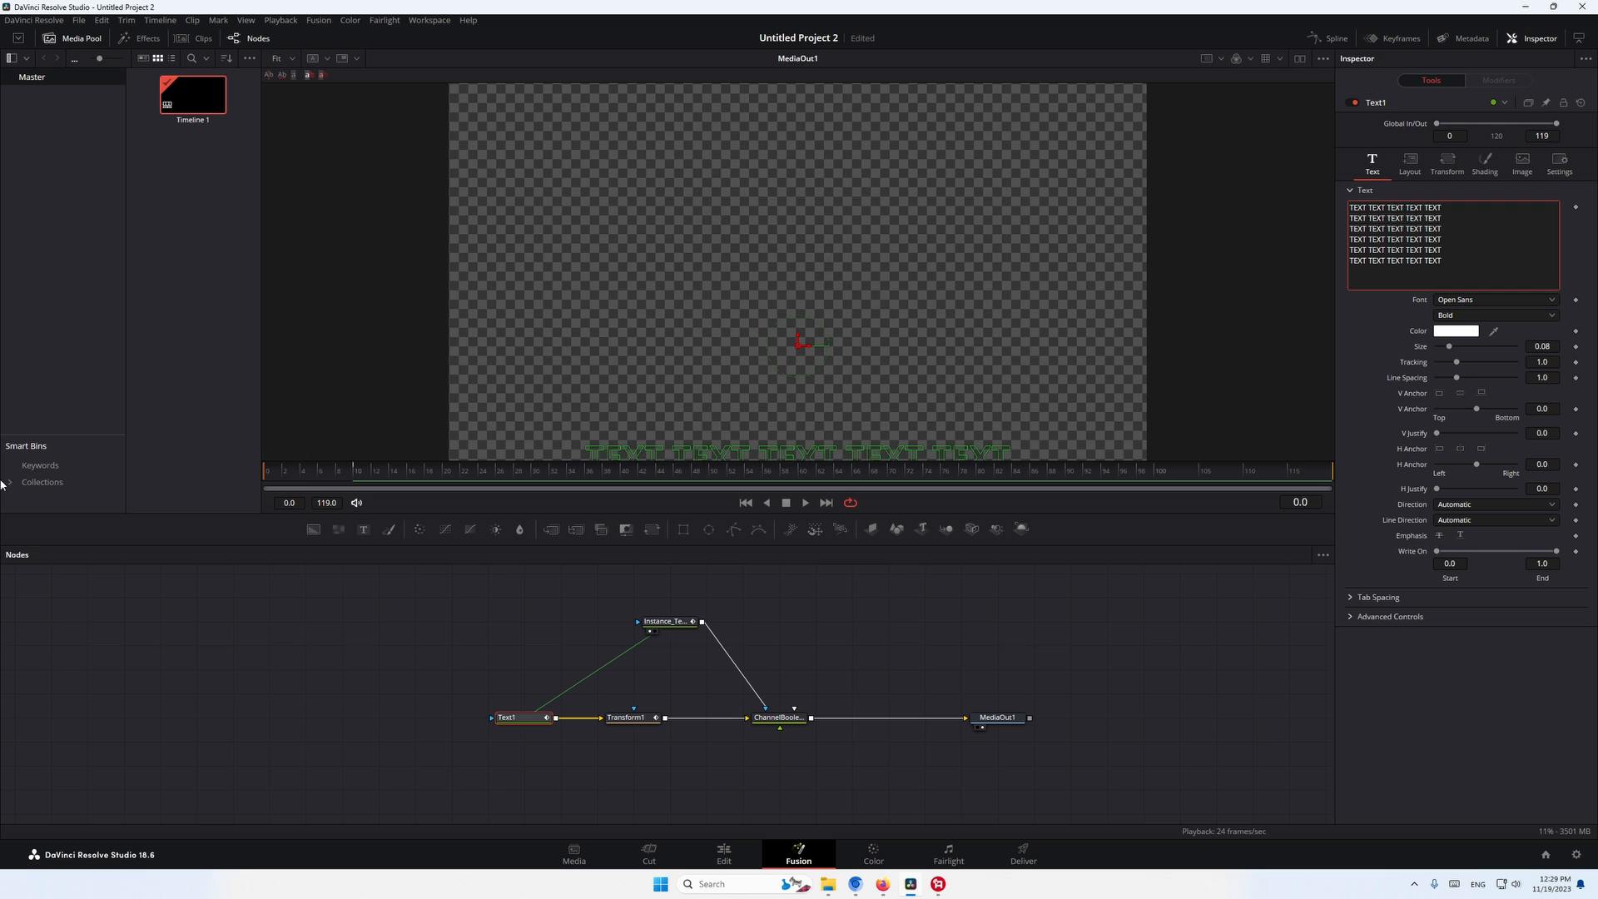
{"action": "left_click", "coordinate": [173, 669]}
{"action": "key", "text": "space"}
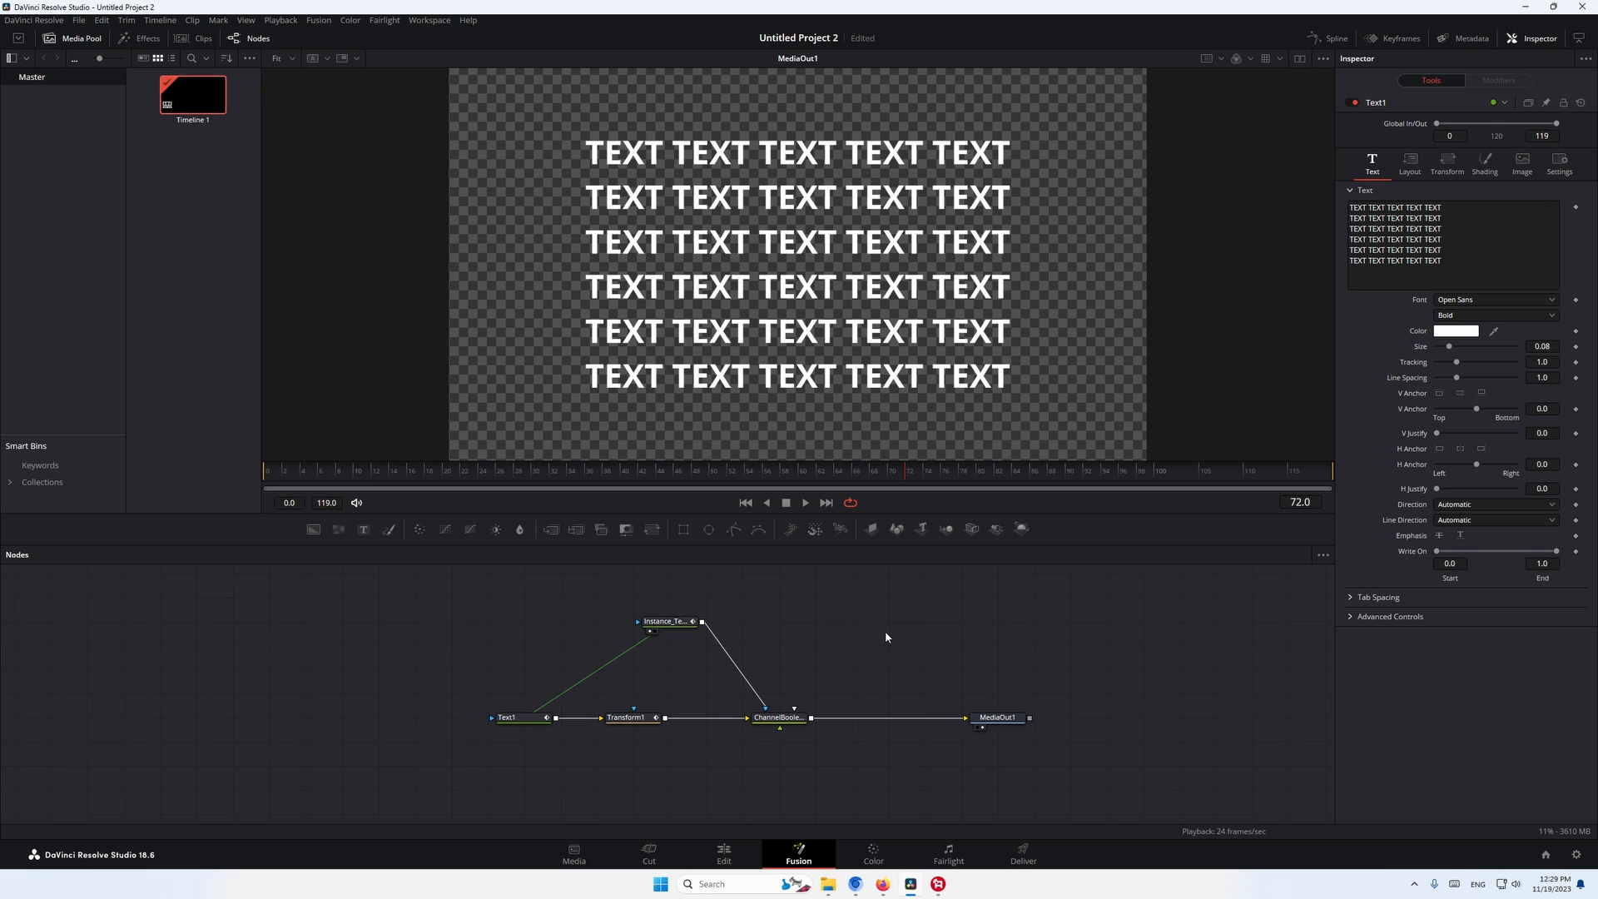
- Cut Text1's content back to the single word "TEXT"
{"action": "left_click_drag", "start_coordinate": [1460, 267], "coordinate": [1369, 204]}
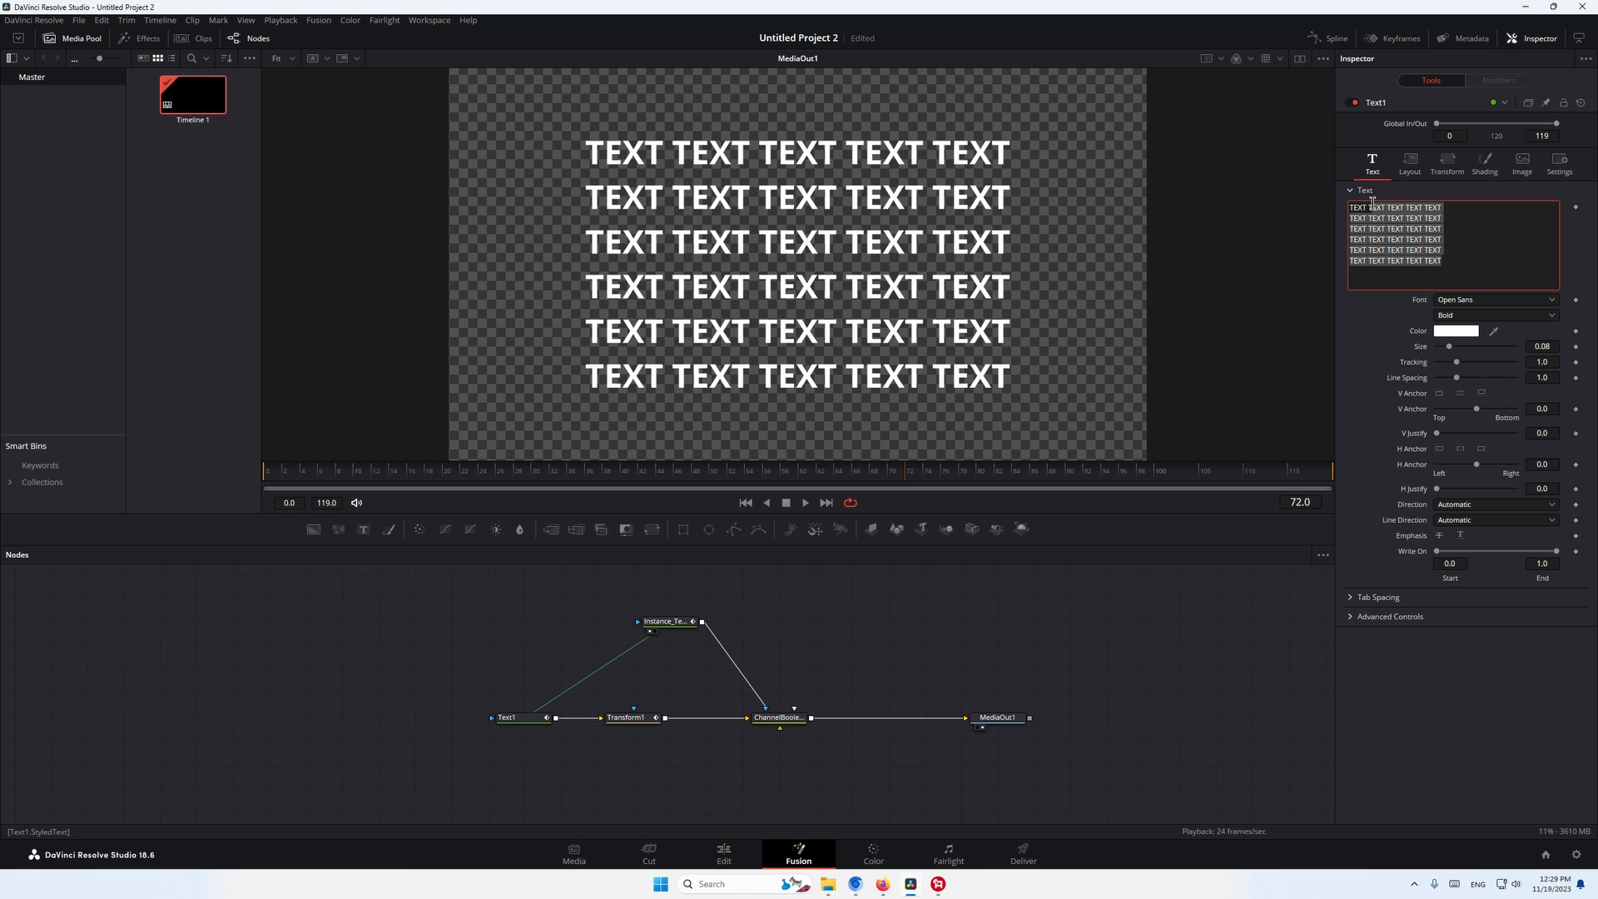
{"action": "key", "text": "BackSpace"}
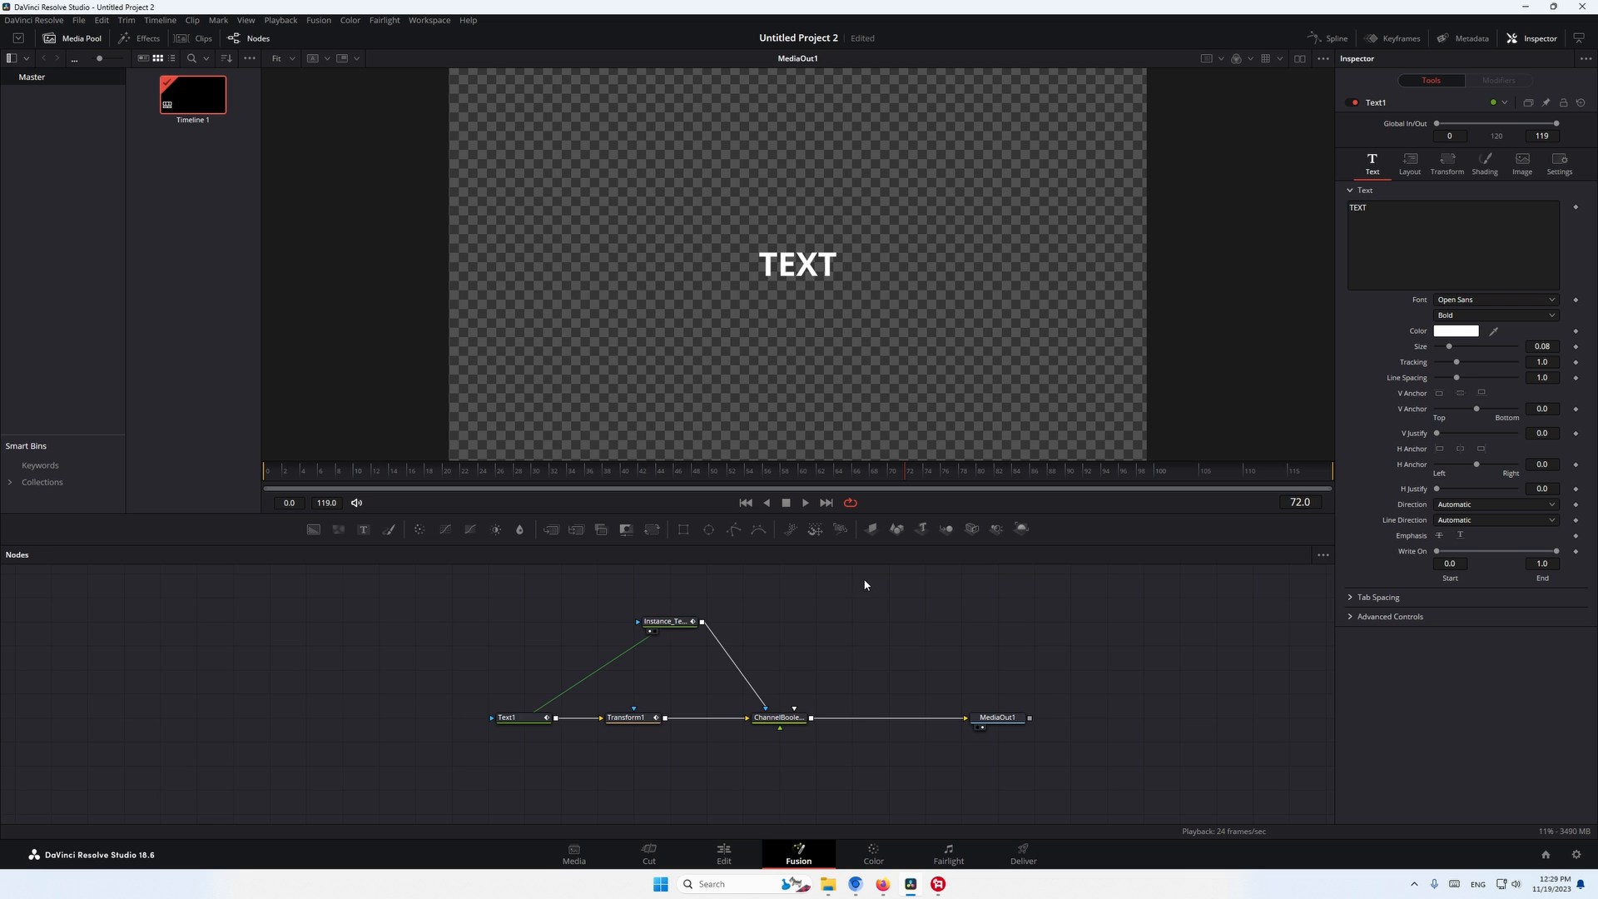
- Create a macro from the Text1, Transform1, Instance_Text1 and ChannelBooleans1 nodes and name it Text
{"action": "left_click_drag", "start_coordinate": [869, 569], "coordinate": [399, 789]}
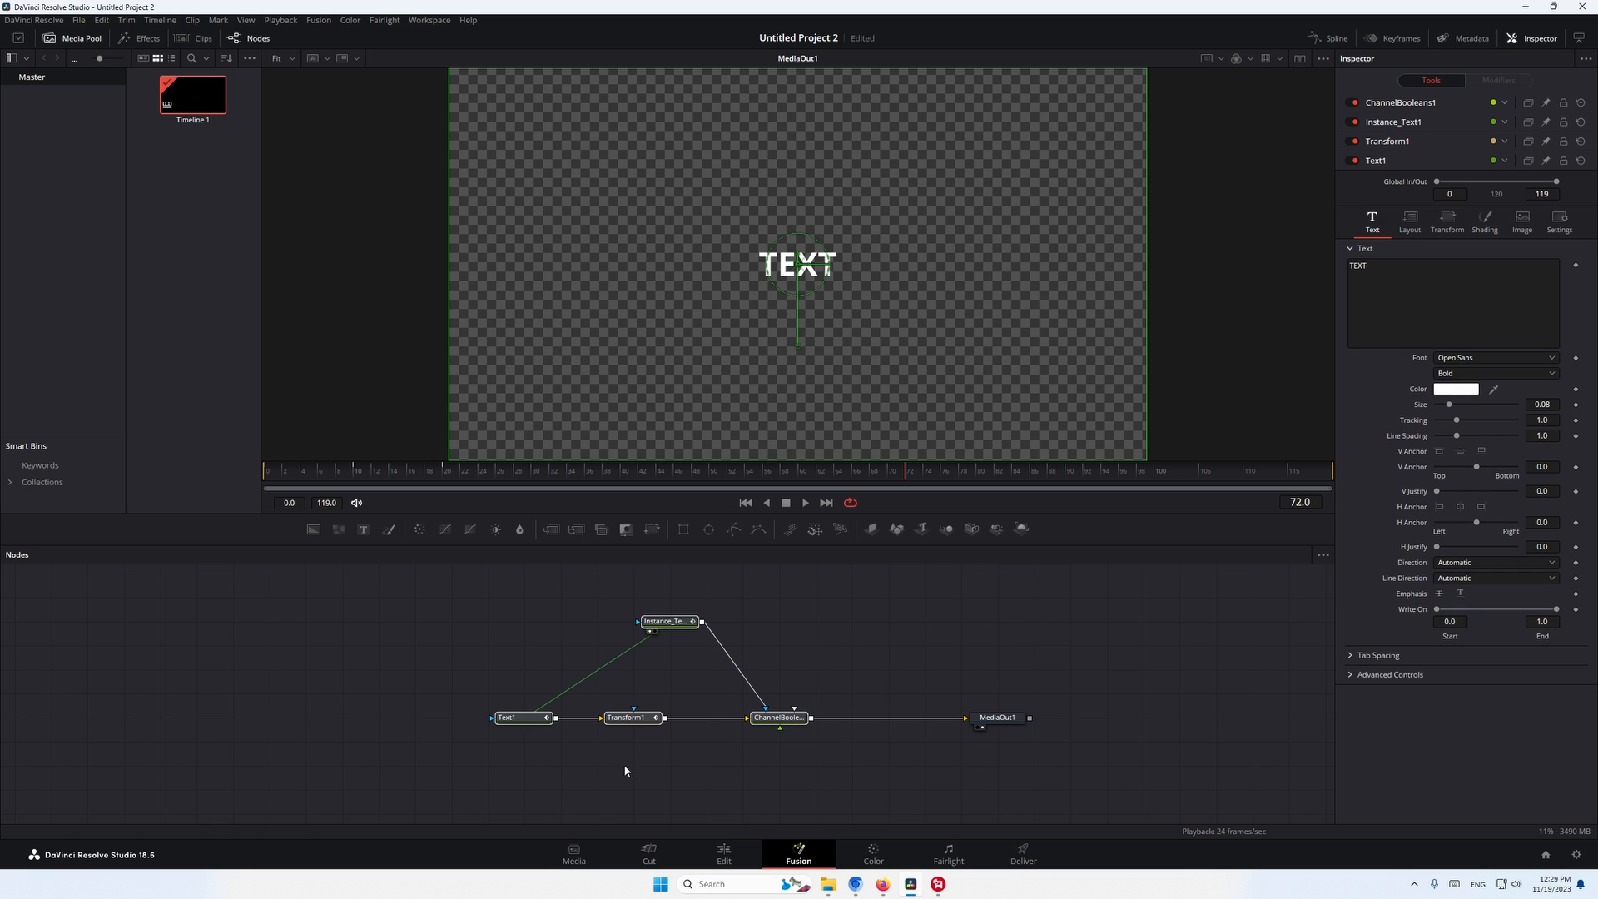
{"action": "right_click", "coordinate": [776, 723]}
{"action": "mouse_move", "coordinate": [903, 501]}
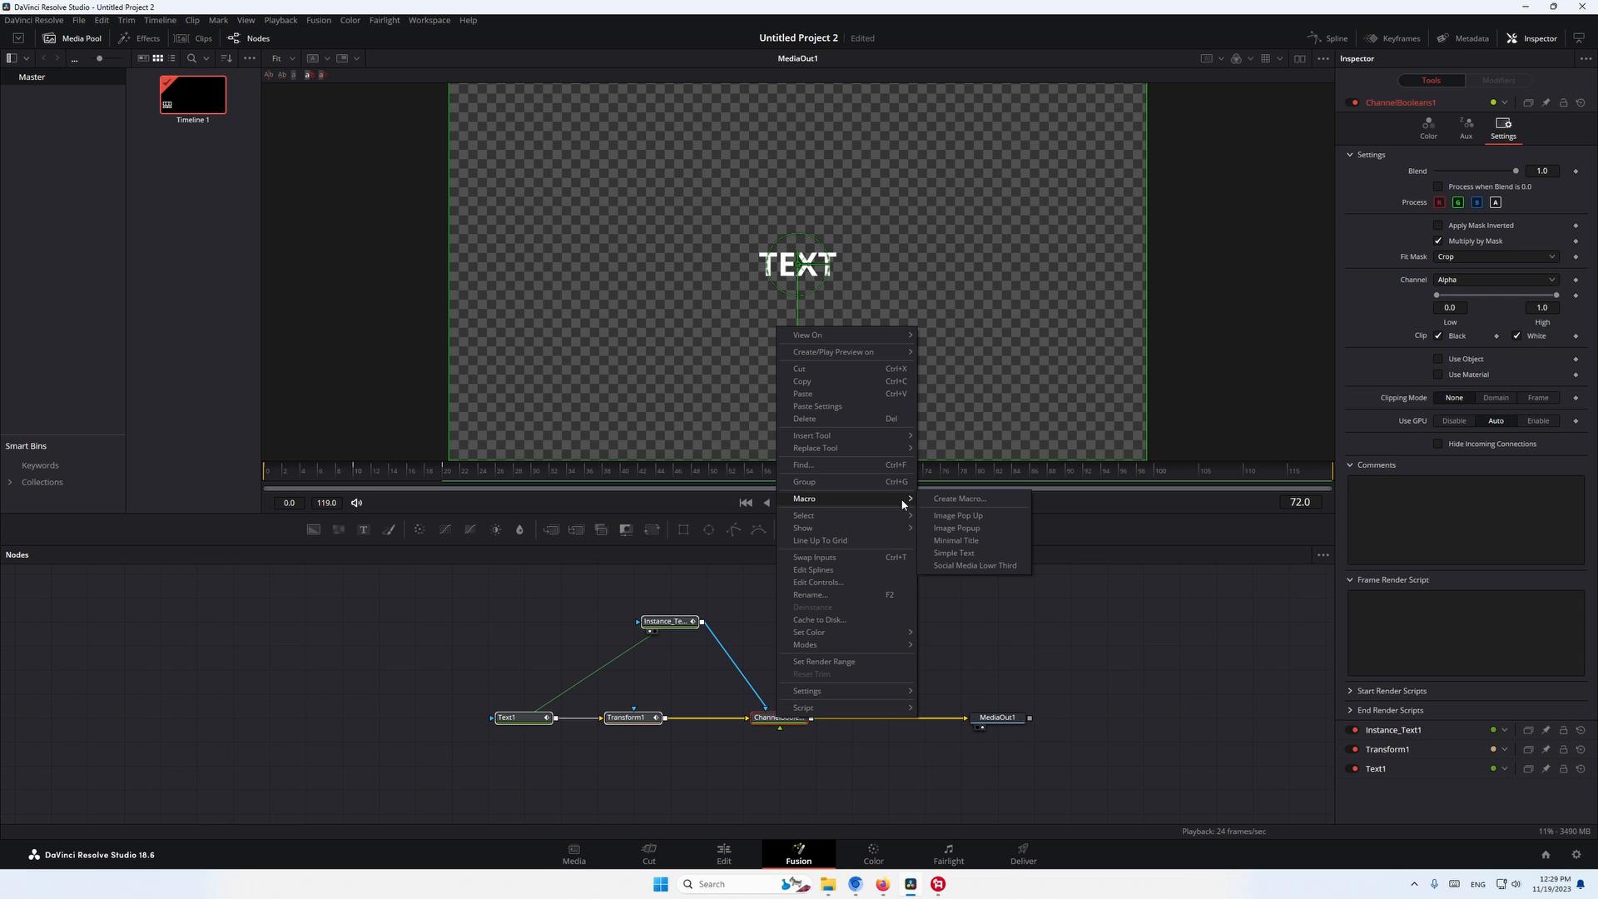
{"action": "left_click", "coordinate": [976, 500]}
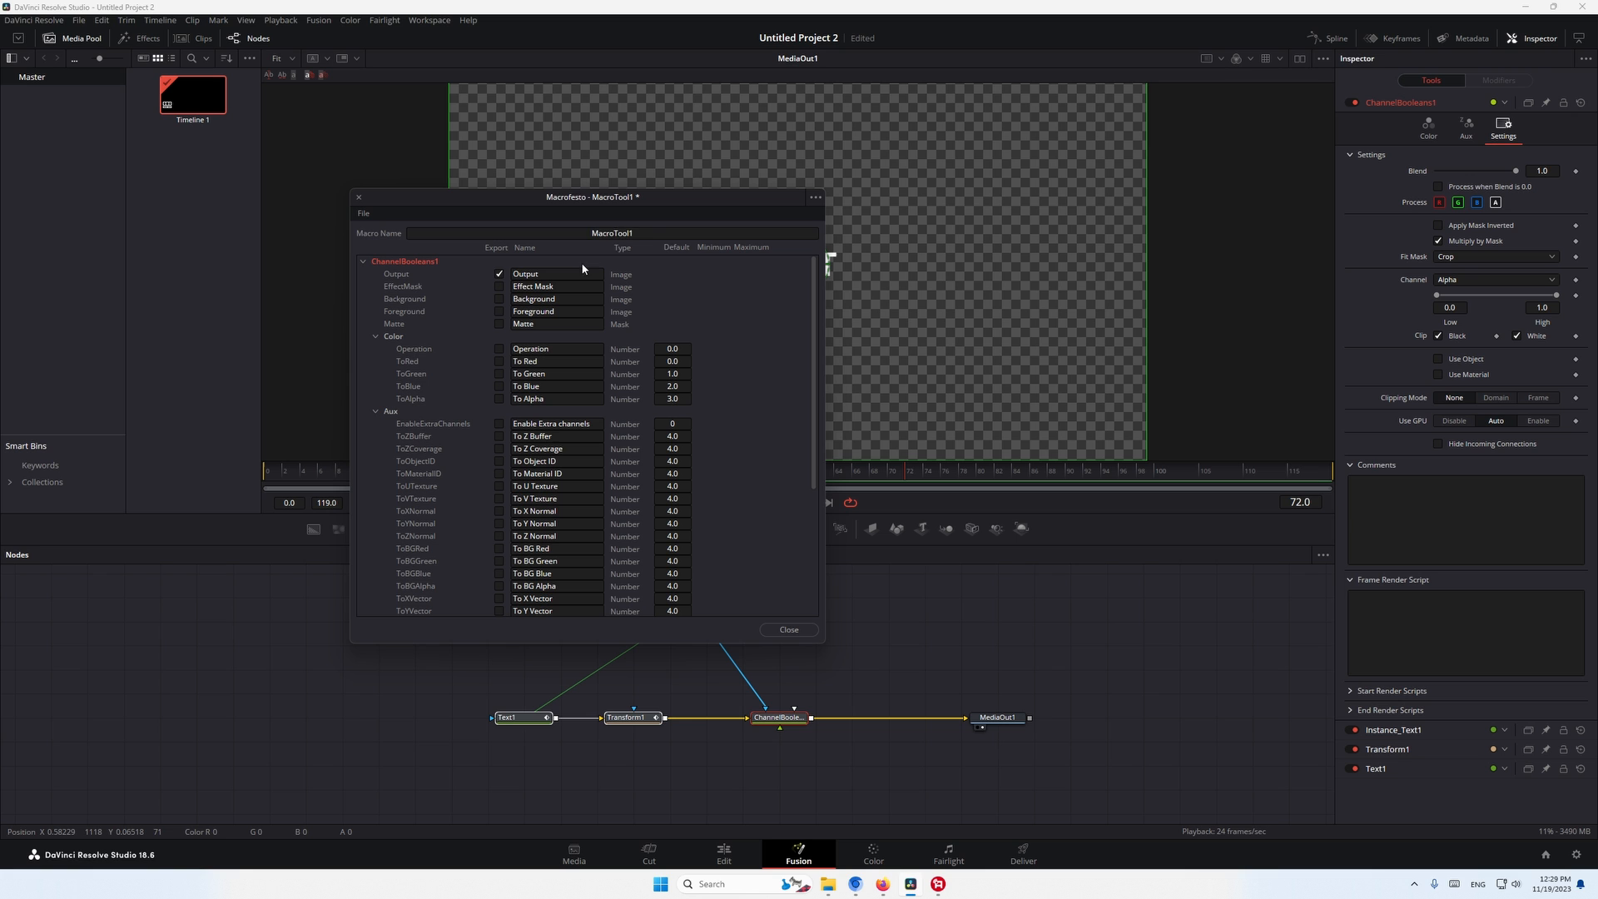
{"action": "double_click", "coordinate": [660, 233]}
{"action": "type", "text": "Text"}
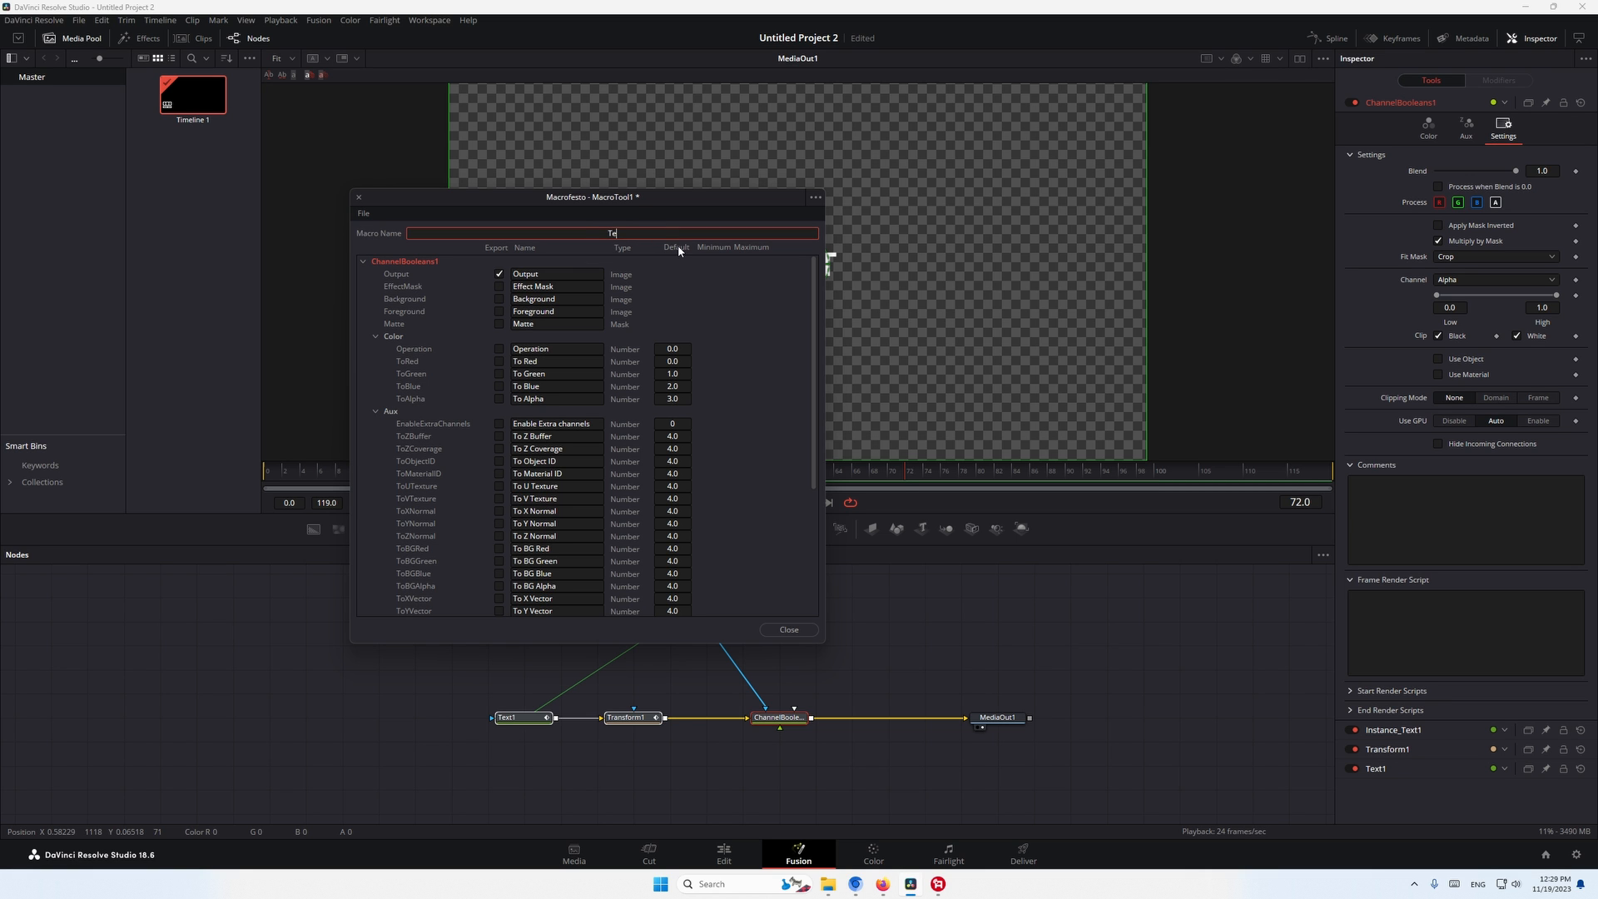
- Mark Text1's Styled Text, Font, Style, Color with its green, blue and alpha channels, Size and Tracking for export in the macro
{"action": "left_click", "coordinate": [364, 263]}
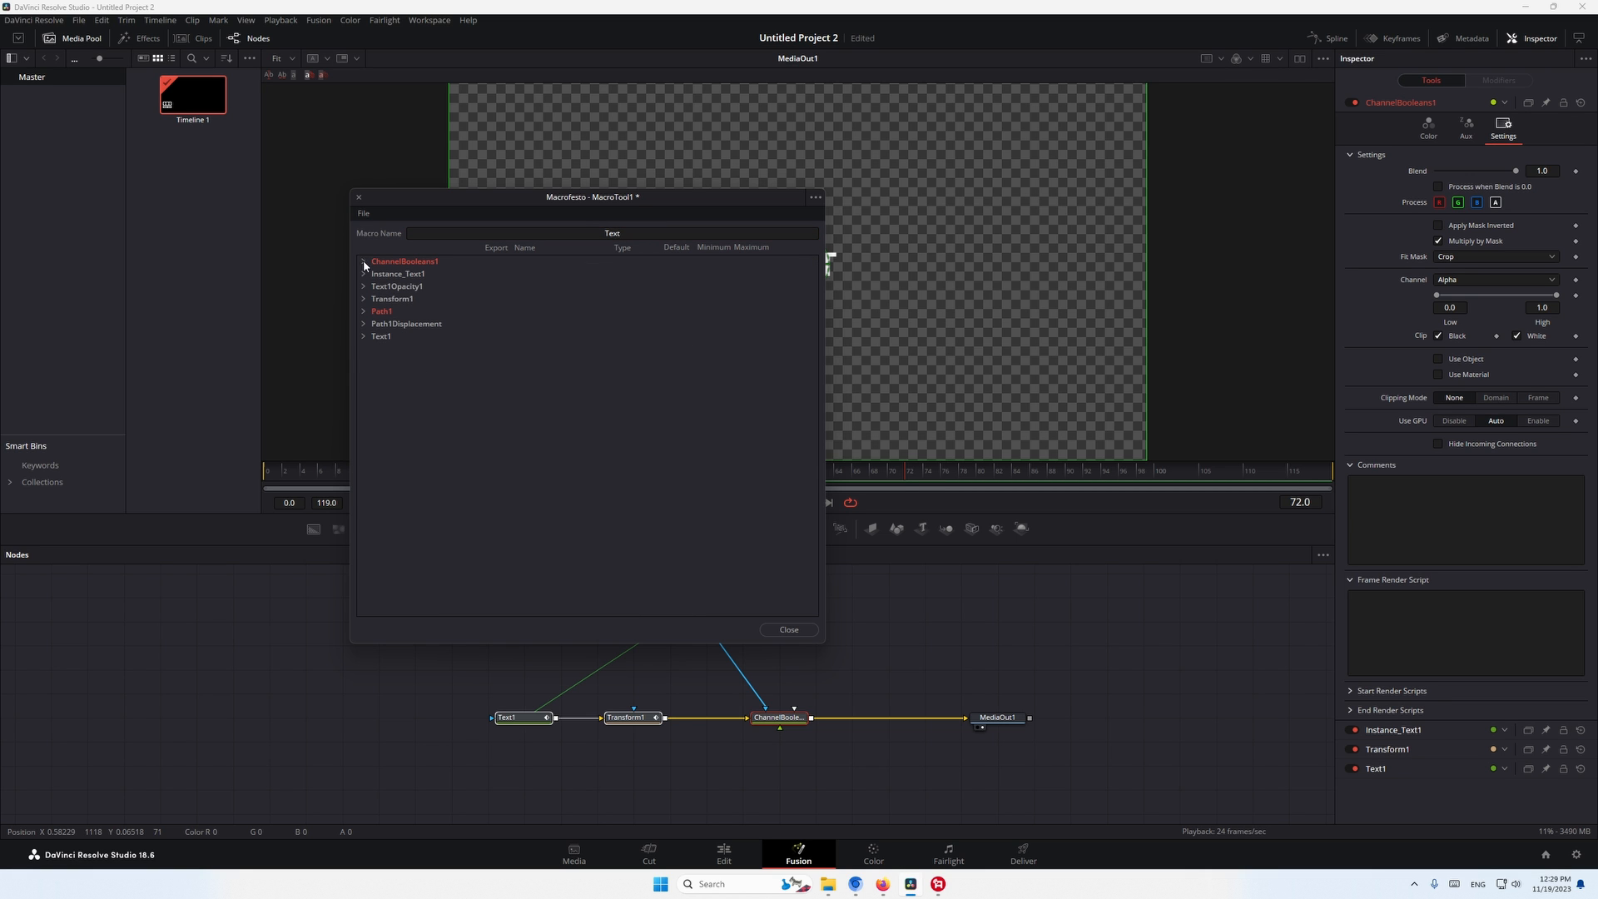
{"action": "left_click", "coordinate": [363, 337]}
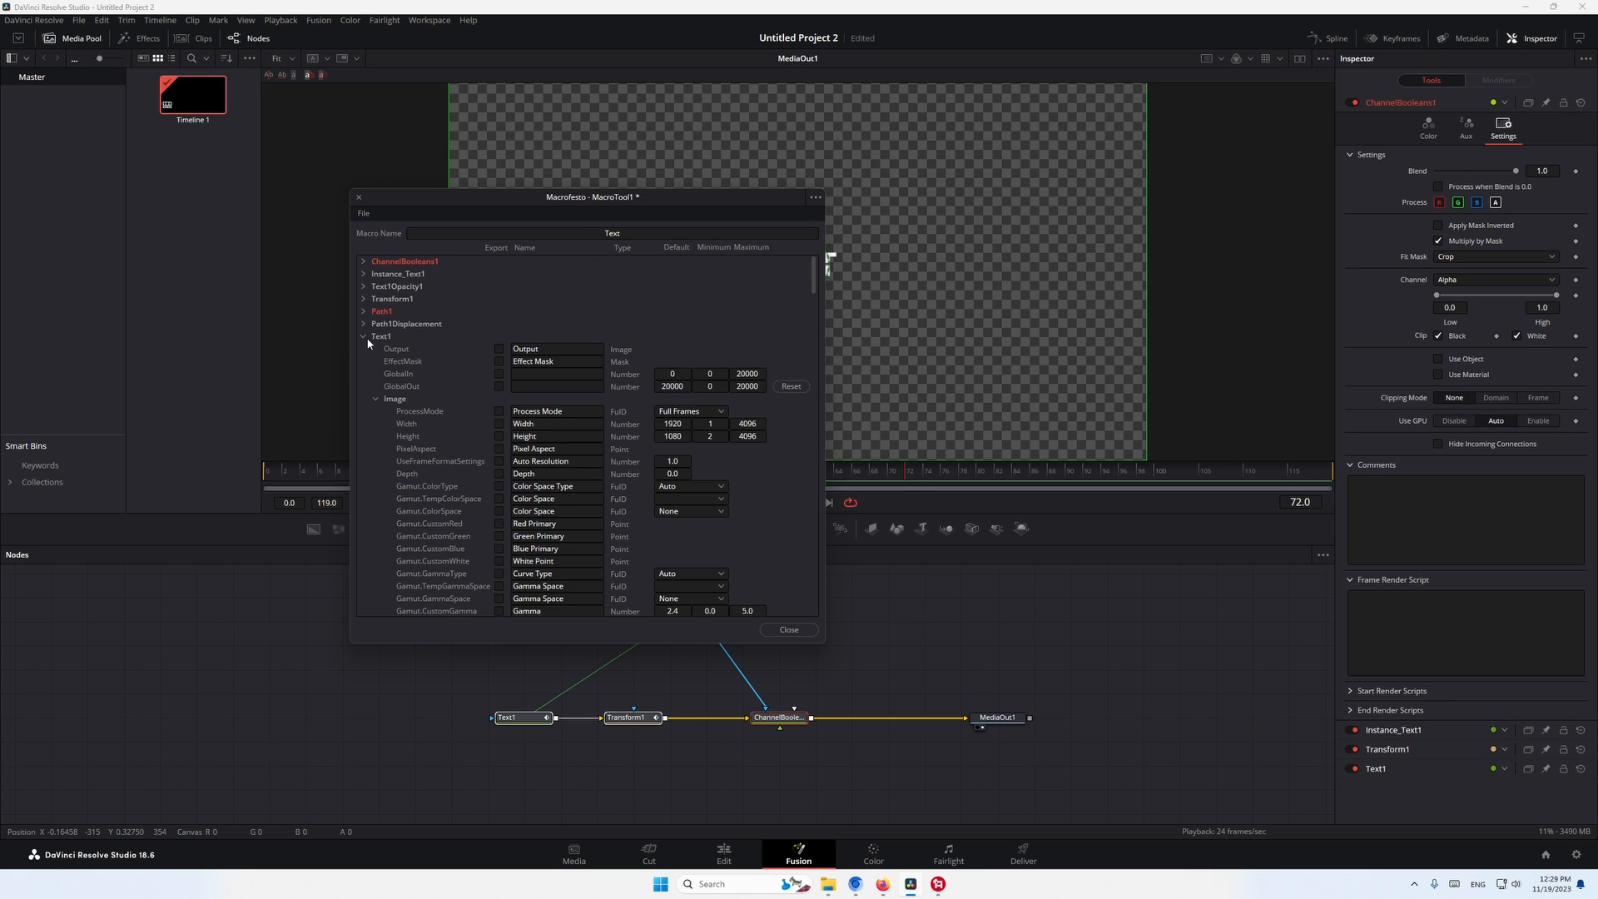
{"action": "left_click", "coordinate": [376, 400]}
{"action": "left_click", "coordinate": [500, 427]}
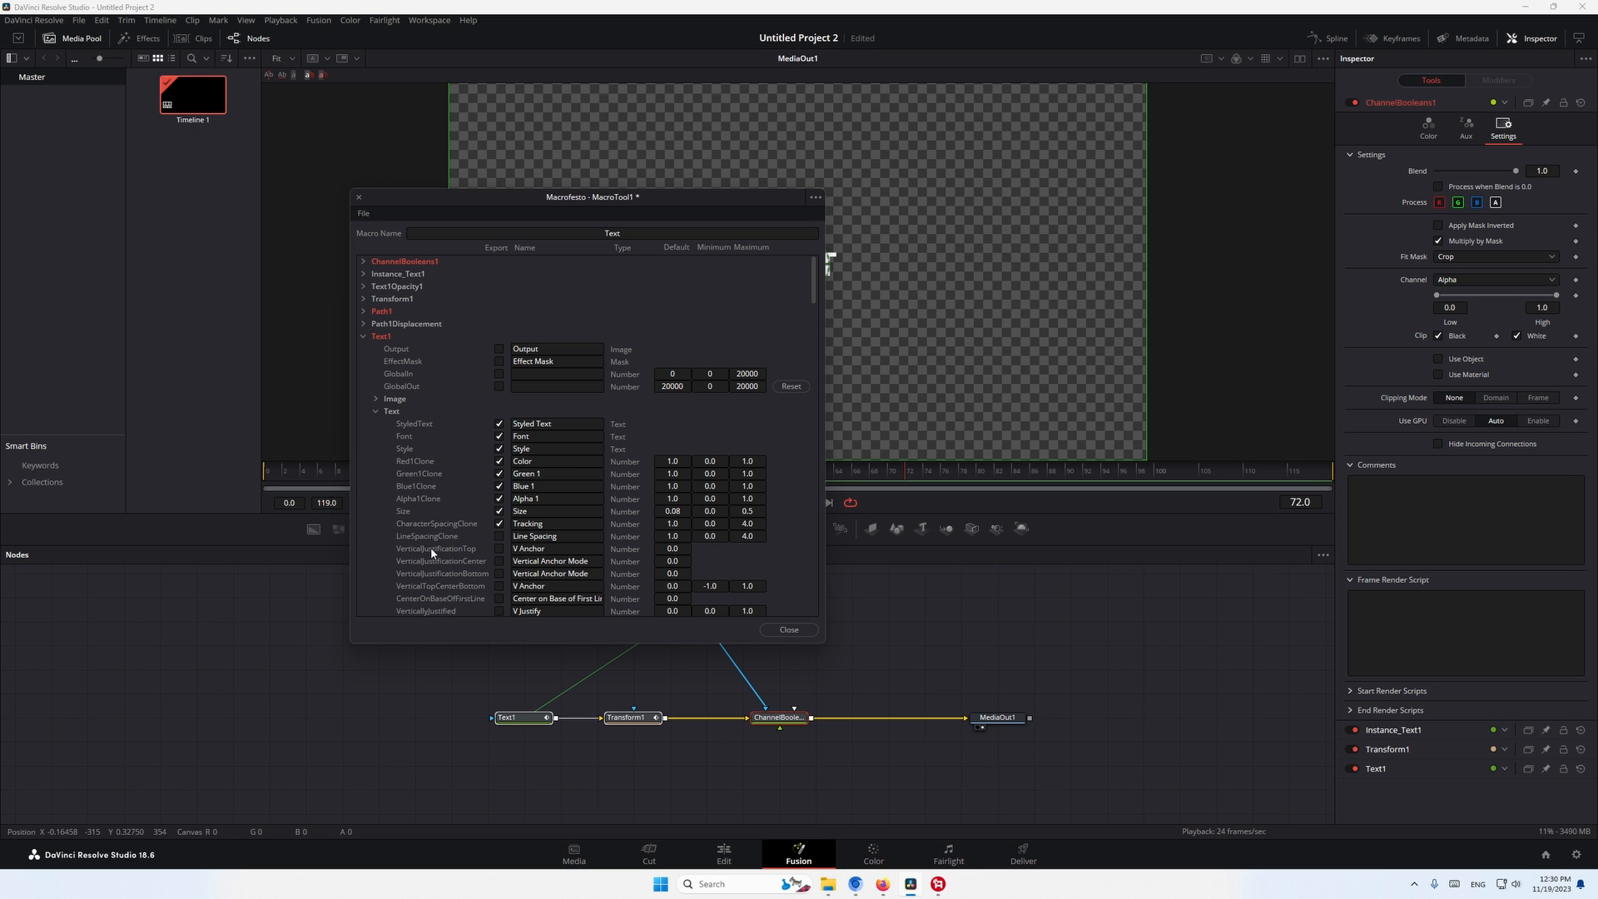
{"action": "scroll", "coordinate": [468, 424], "scroll_direction": "down", "scroll_amount": 3}
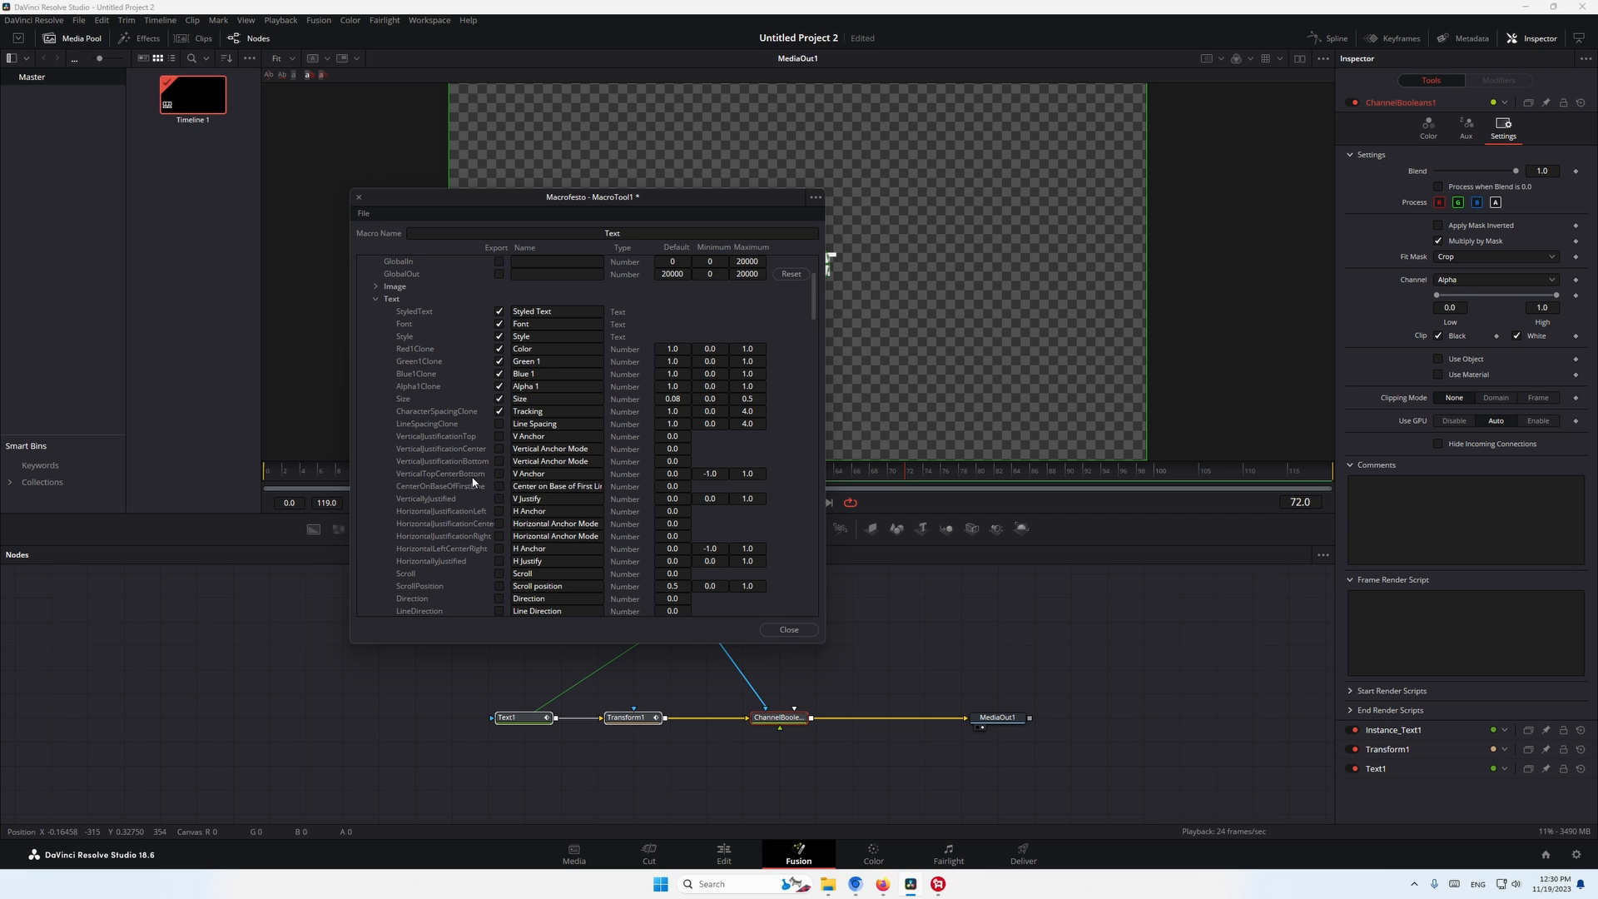
{"action": "scroll", "coordinate": [531, 460], "scroll_direction": "up", "scroll_amount": 3}
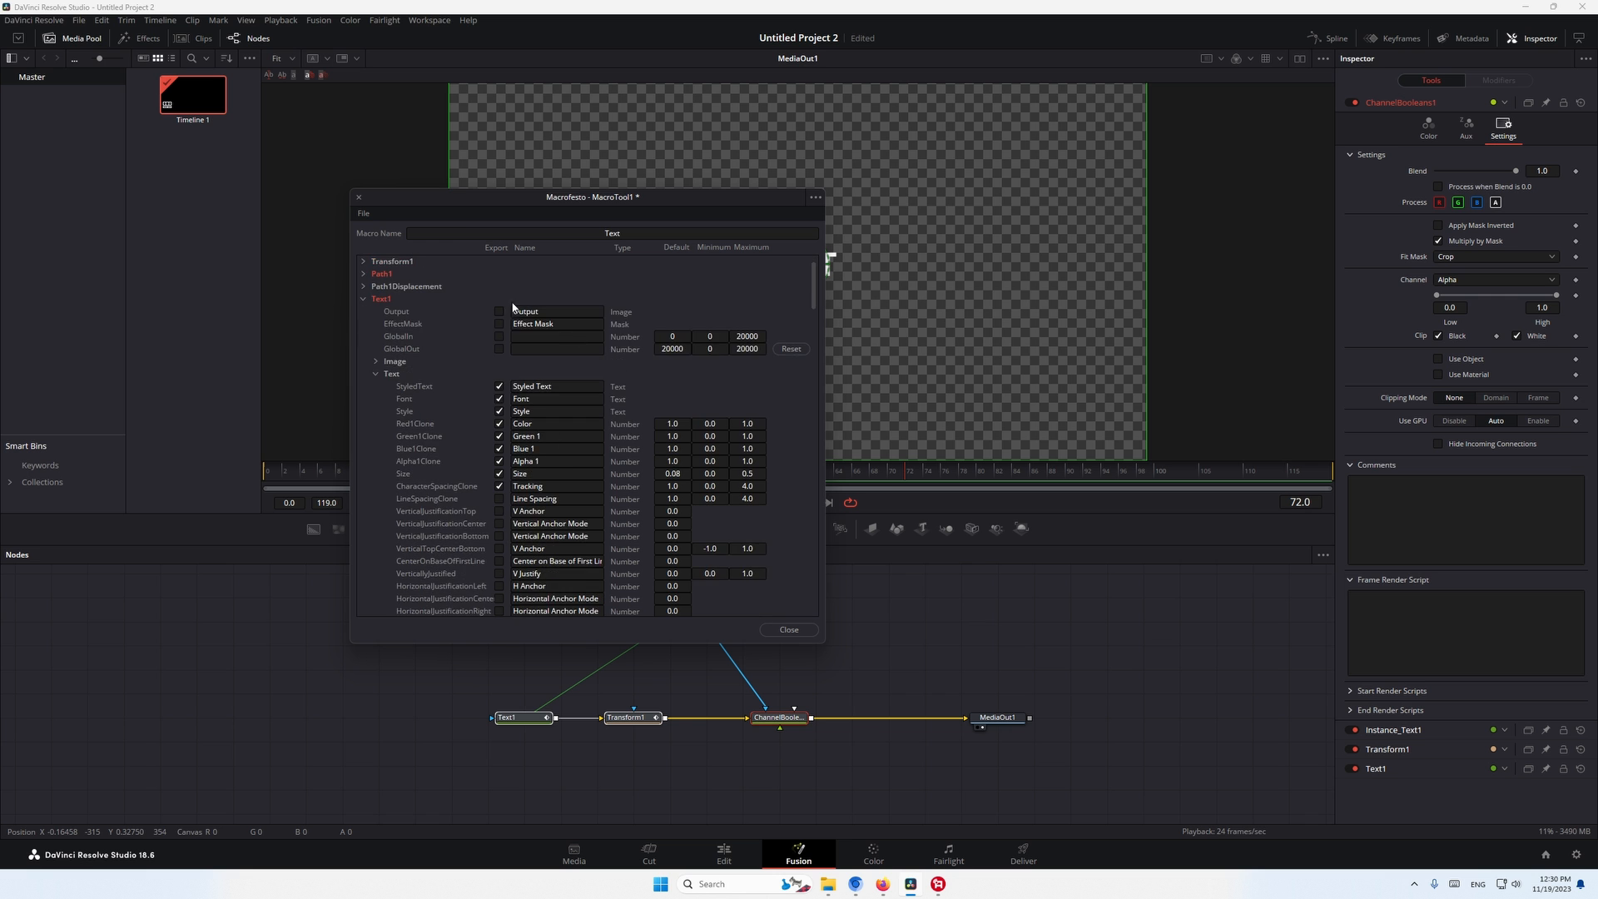
- Save the macro as Text in the Fusion Macros folder and close the macro editor
{"action": "left_click", "coordinate": [364, 213]}
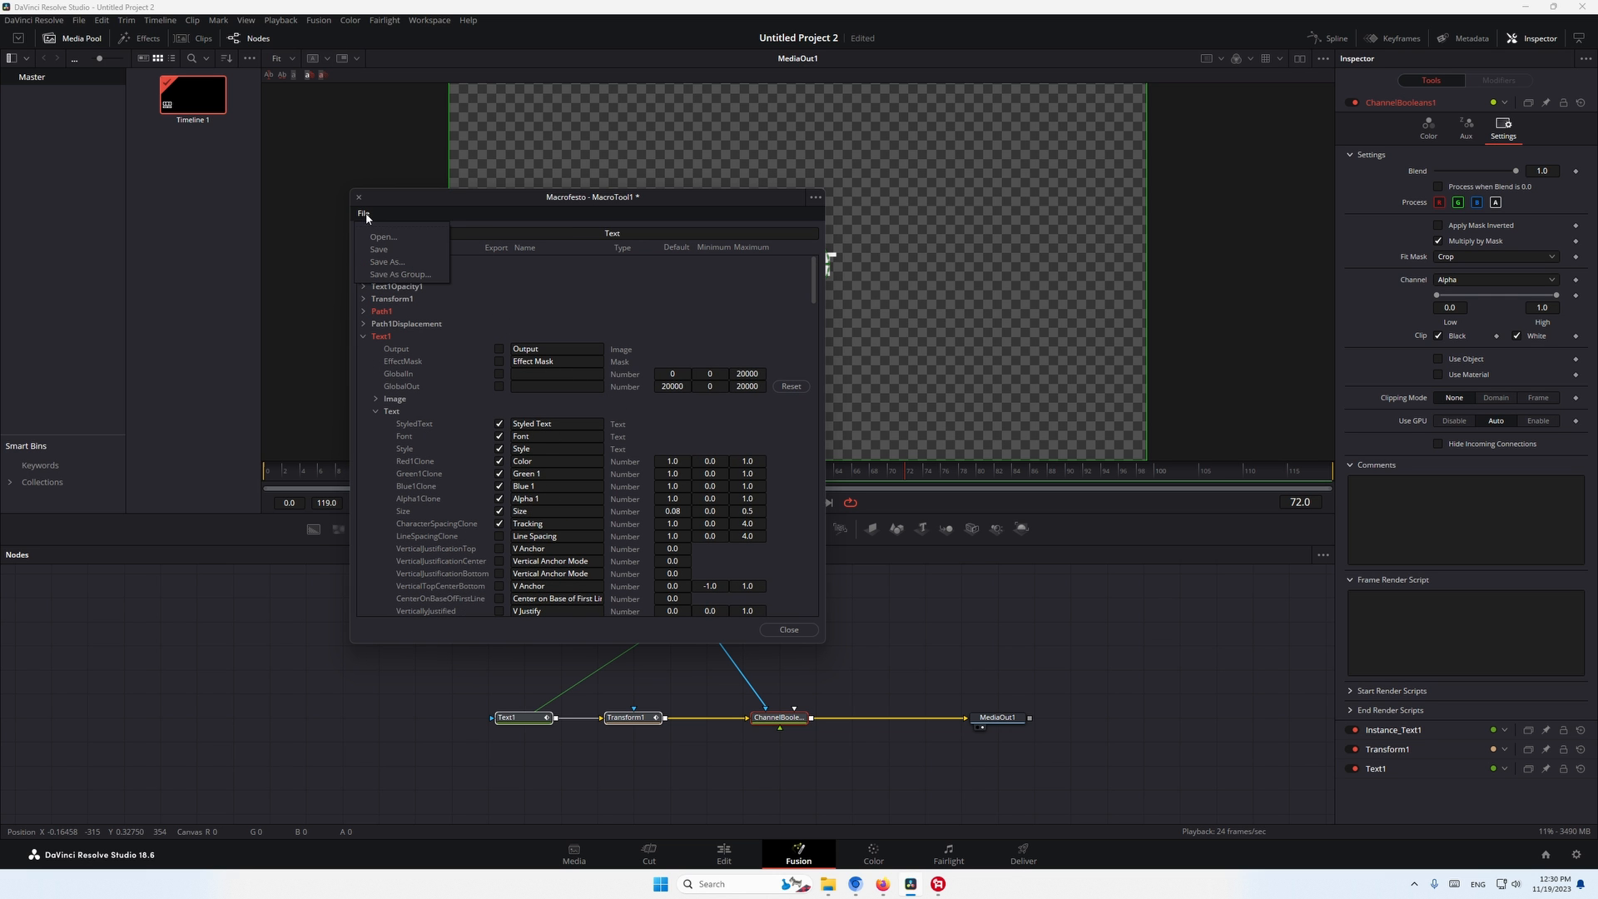
{"action": "left_click", "coordinate": [397, 251]}
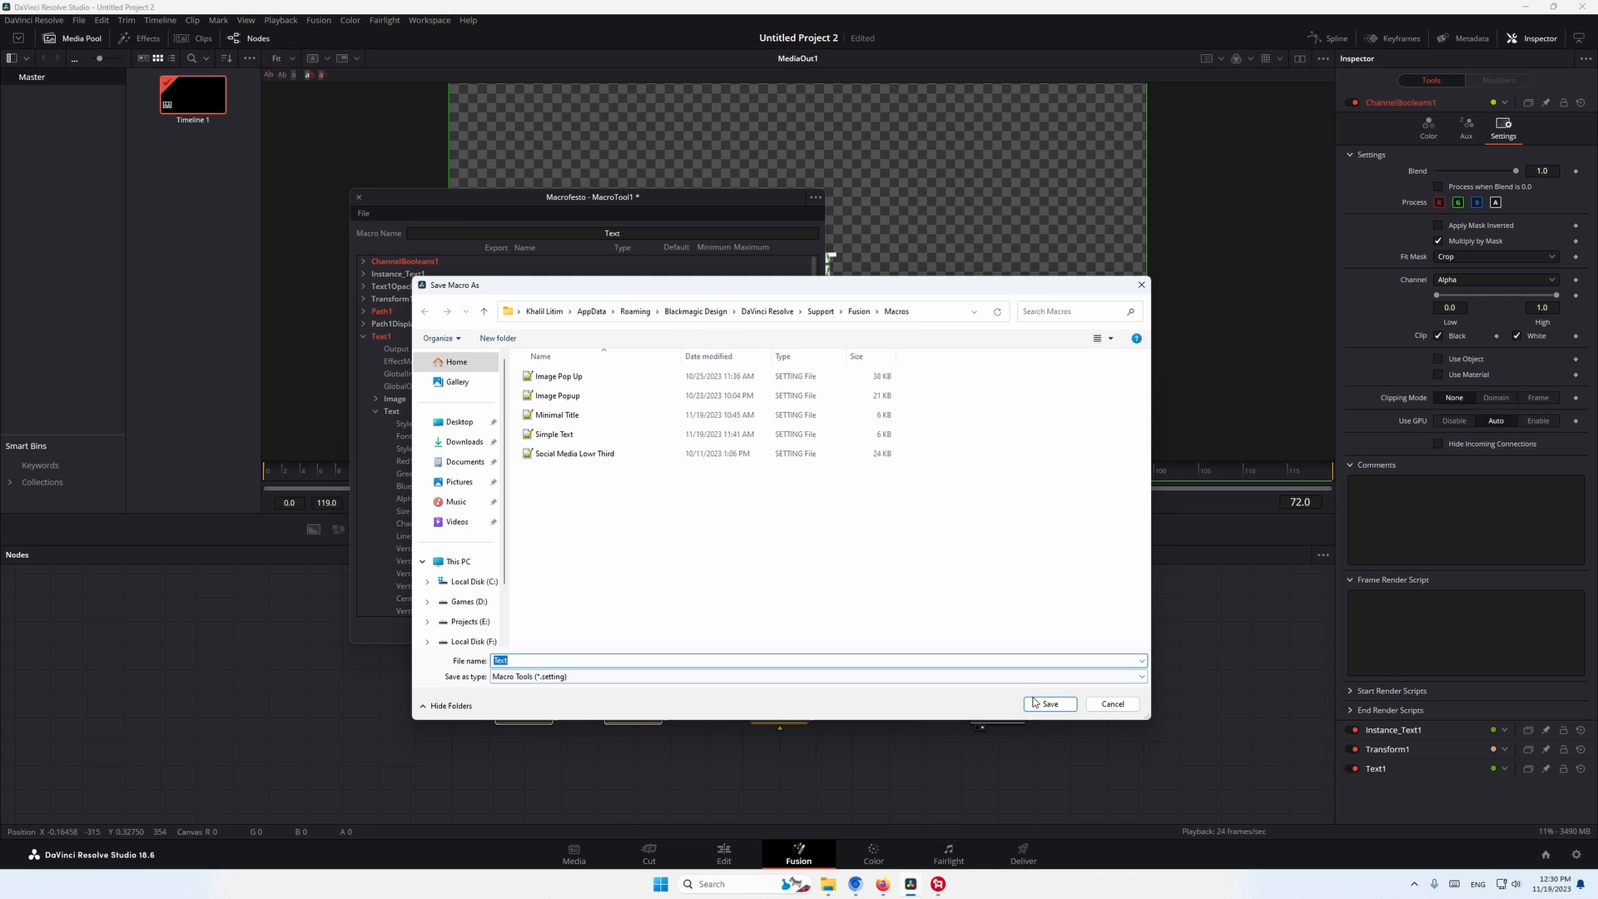
{"action": "left_click", "coordinate": [1047, 701]}
{"action": "left_click", "coordinate": [785, 628]}
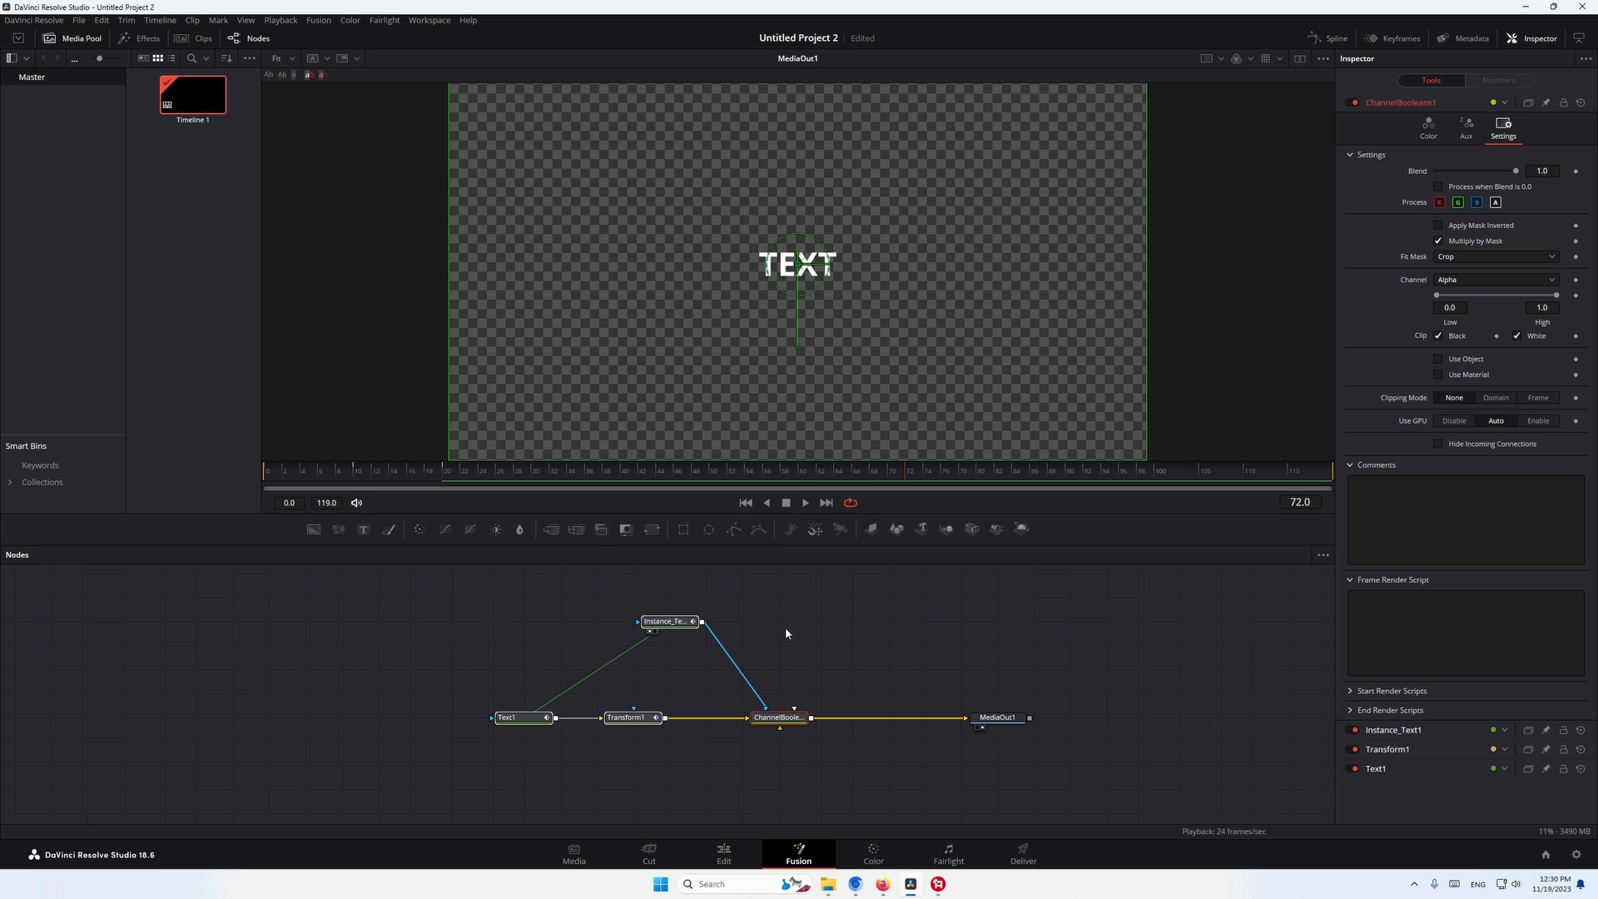
- Delete every node except MediaOut1 and add the saved Text macro to the composition
{"action": "left_click_drag", "start_coordinate": [407, 584], "coordinate": [868, 771]}
{"action": "key", "text": "Delete"}
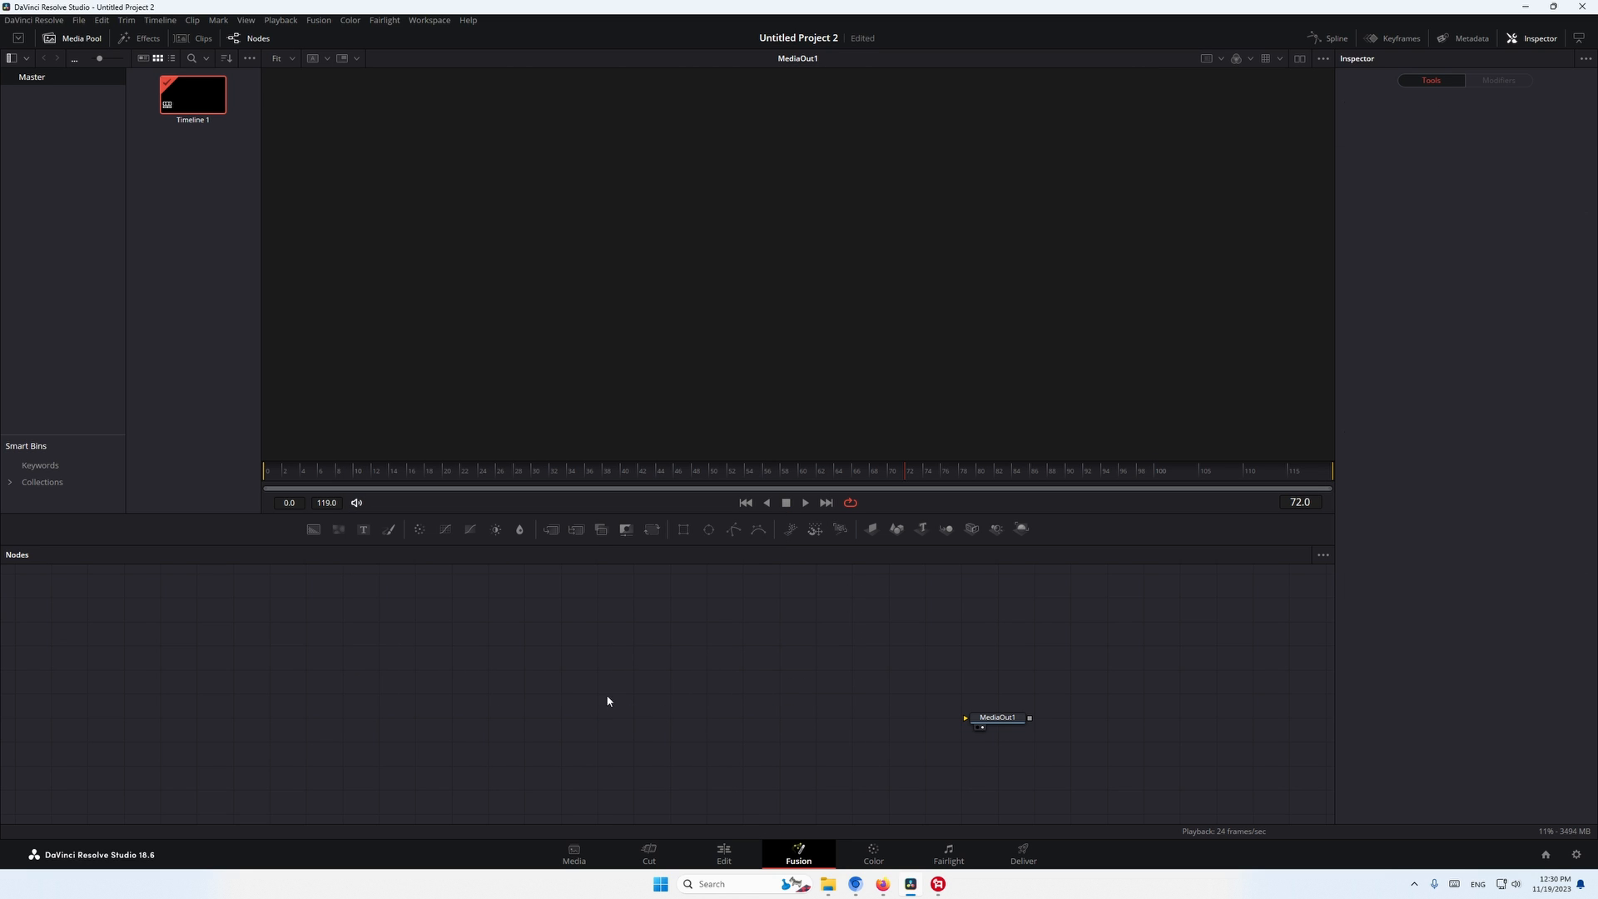
{"action": "key", "text": "shift+space"}
{"action": "type", "text": "xf"}
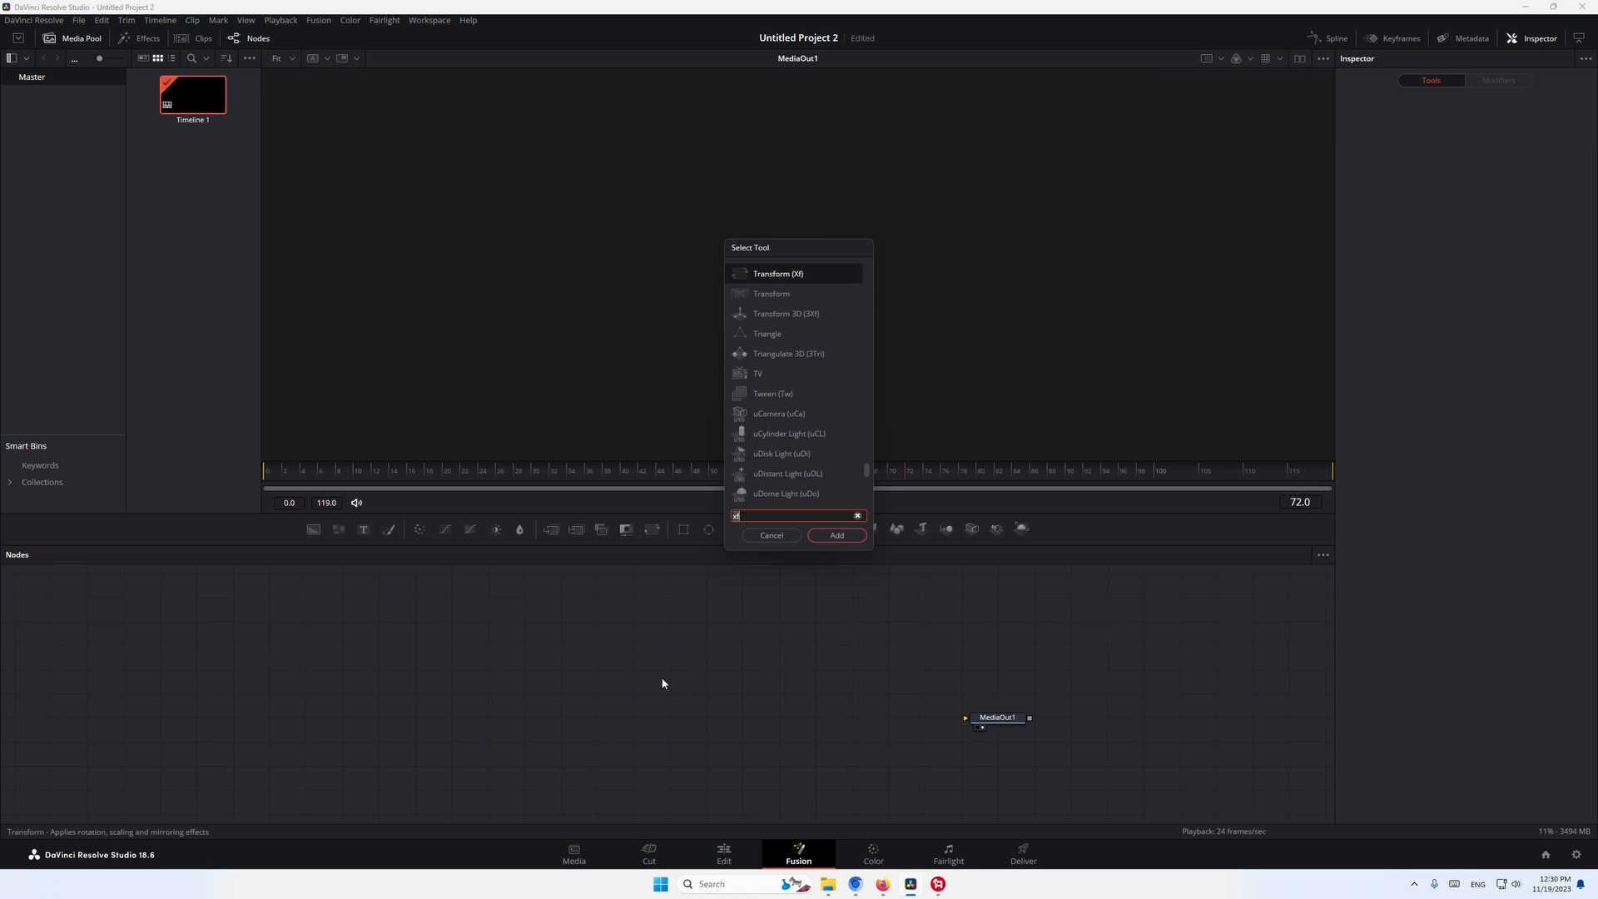
{"action": "key", "text": "BackSpace"}
{"action": "key", "text": "BackSpace"}
{"action": "type", "text": "text"}
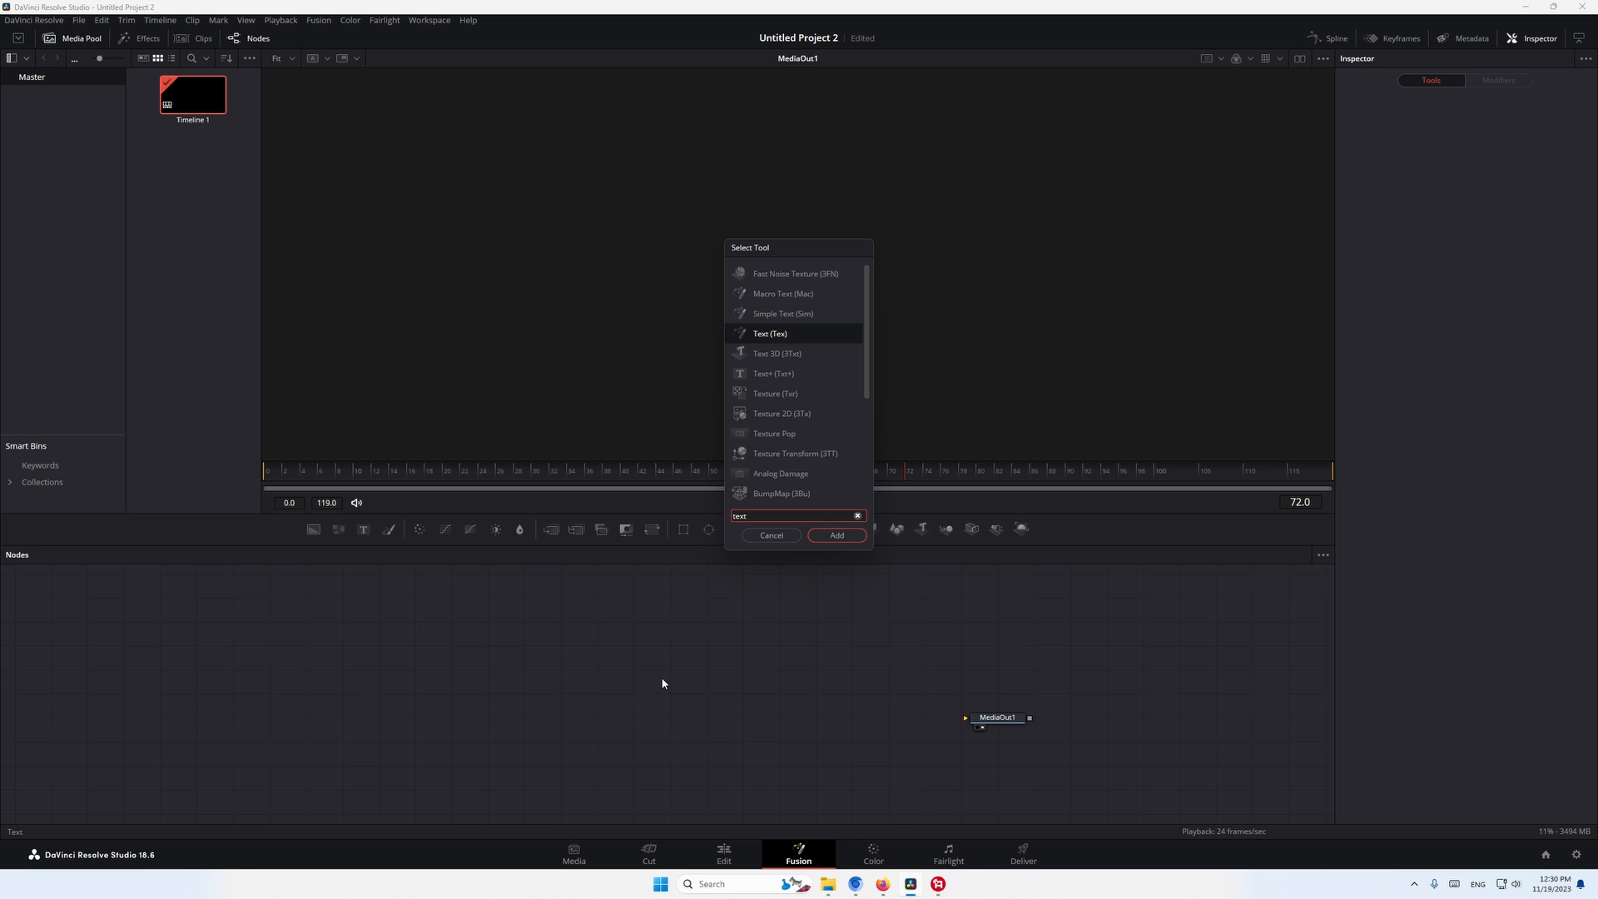
{"action": "left_click", "coordinate": [835, 535]}
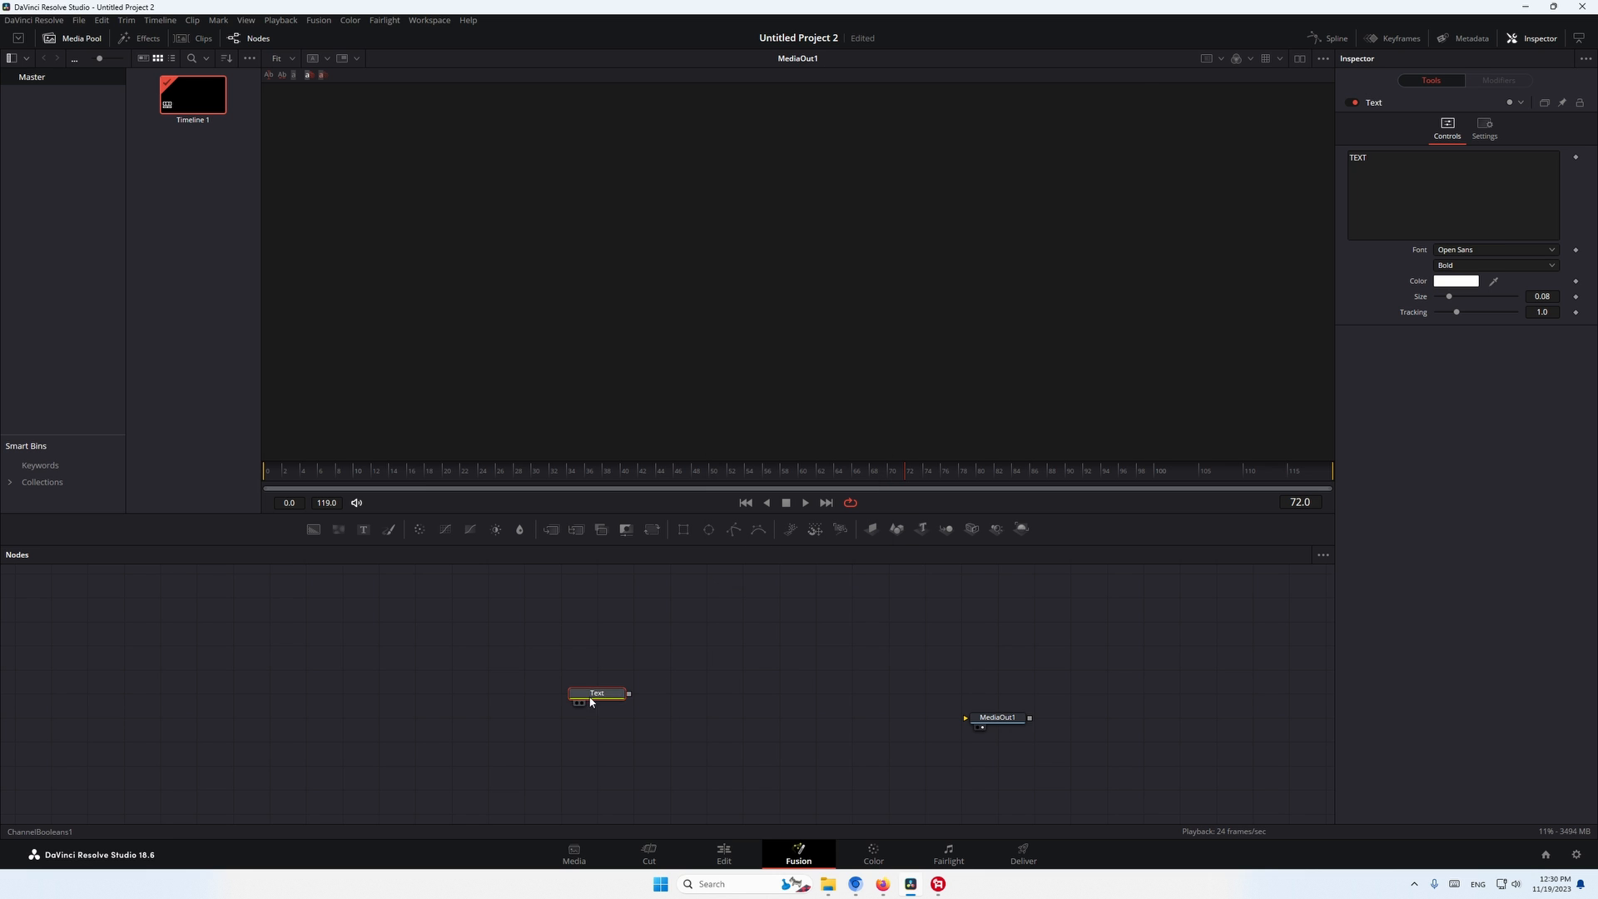
- Play the Text macro in the viewer from frame 0 and examine its exposed text and font controls
{"action": "left_click_drag", "start_coordinate": [441, 472], "coordinate": [264, 481]}
{"action": "left_click", "coordinate": [317, 688]}
{"action": "key", "text": "space"}
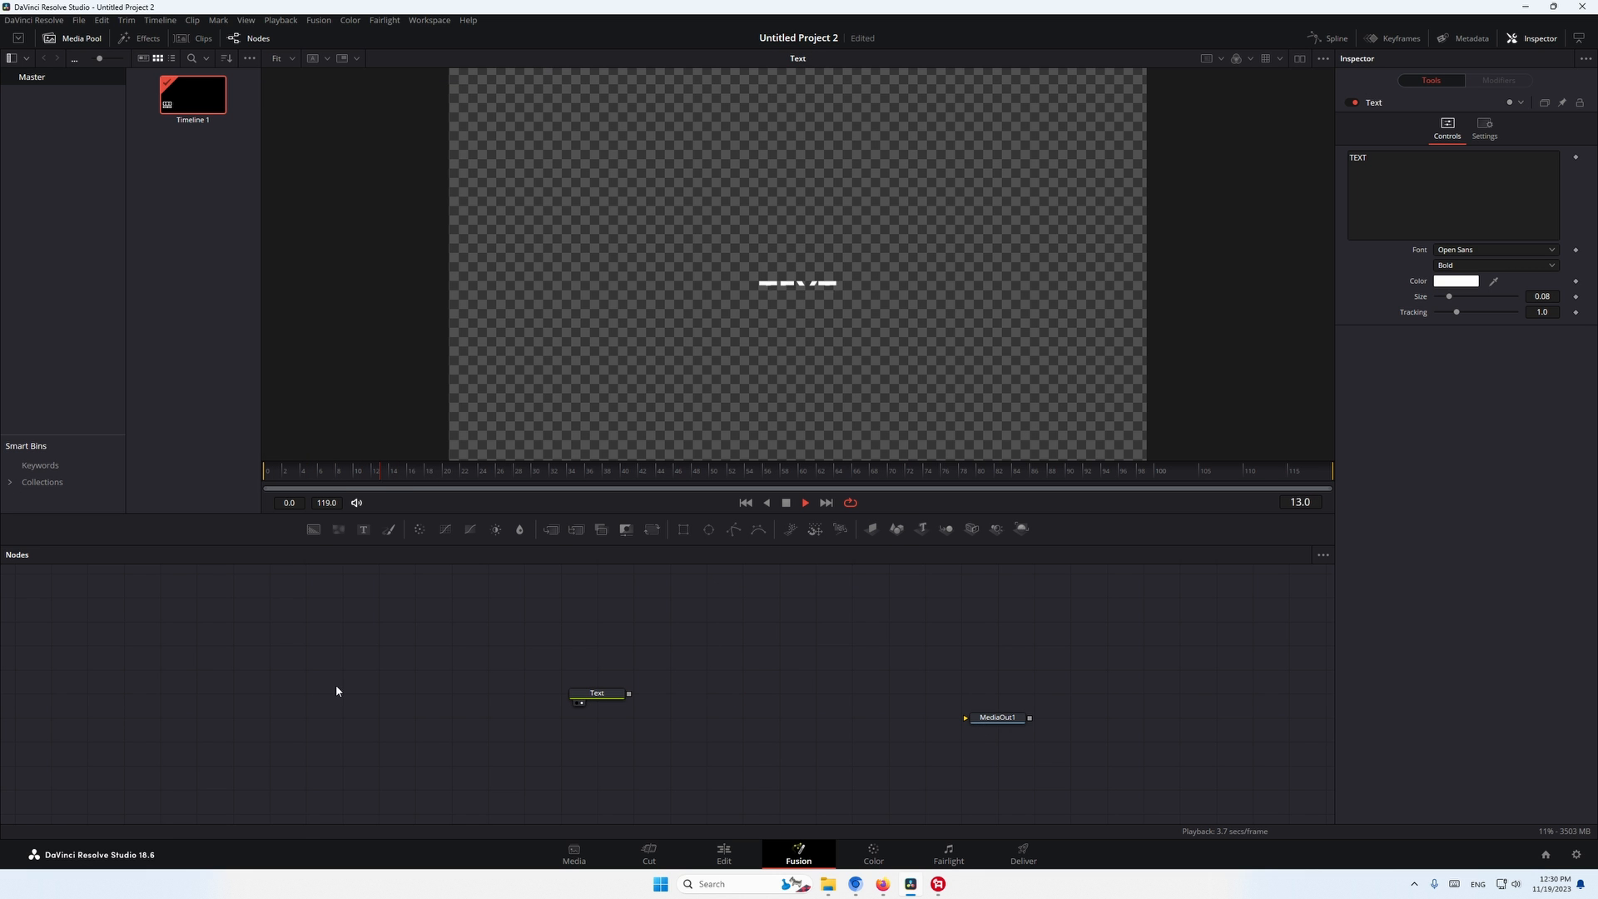
{"action": "left_click", "coordinate": [597, 694]}
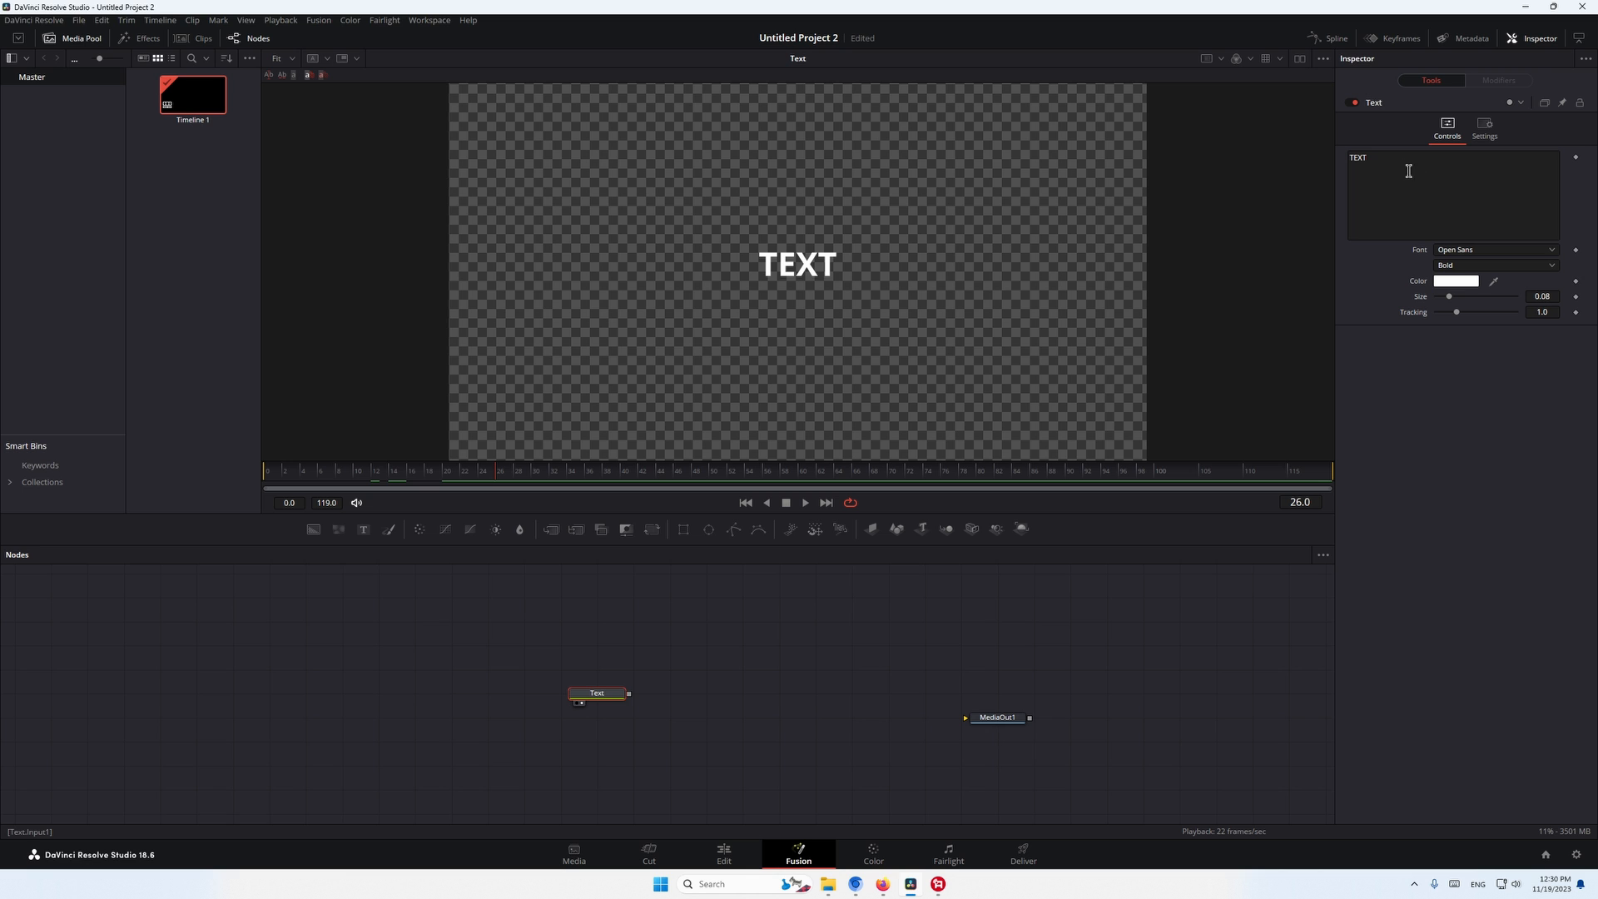
{"action": "left_click", "coordinate": [1367, 204]}
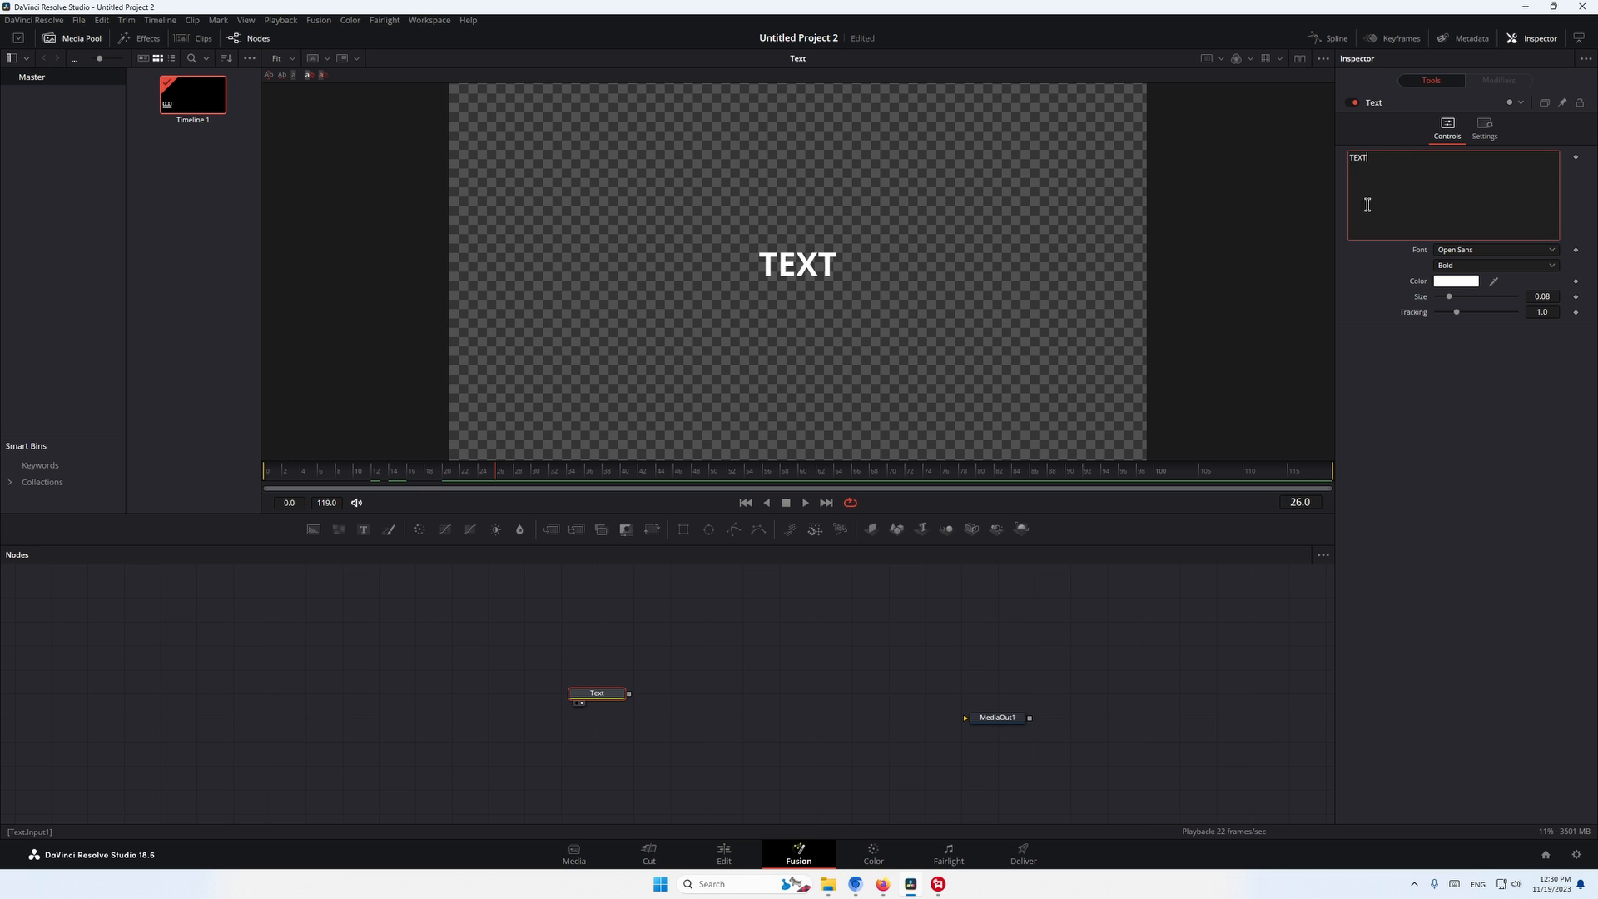
{"action": "left_click", "coordinate": [1483, 250]}
{"action": "left_click", "coordinate": [1388, 272]}
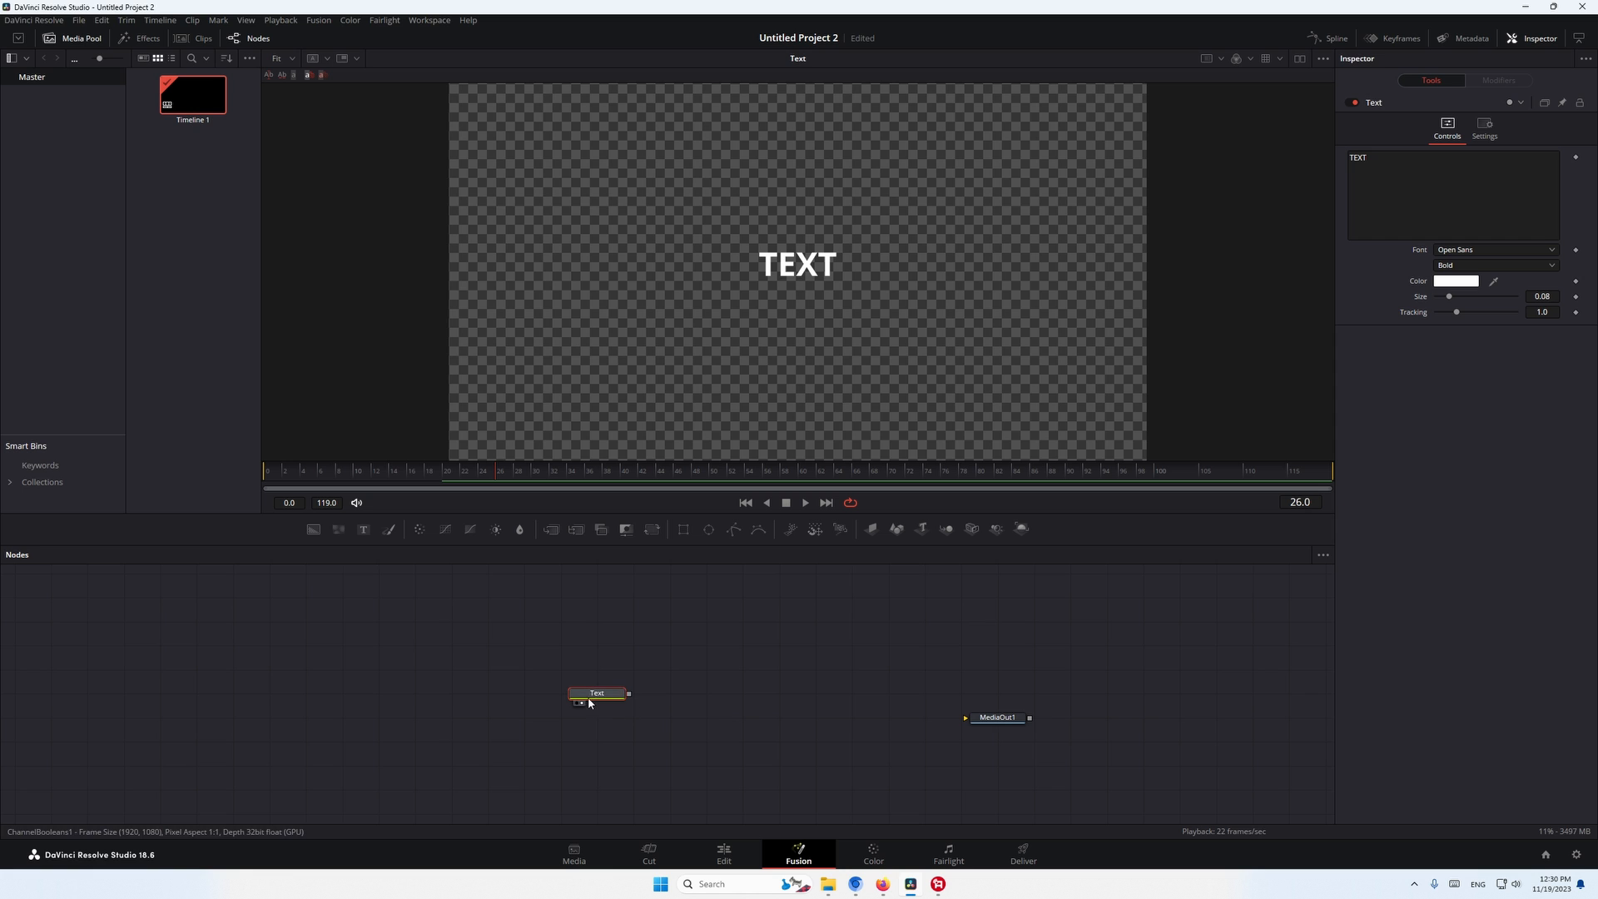
- Delete the Text macro node, reopen the saved Text macro for editing and rename it Simple Text
{"action": "key", "text": "Delete"}
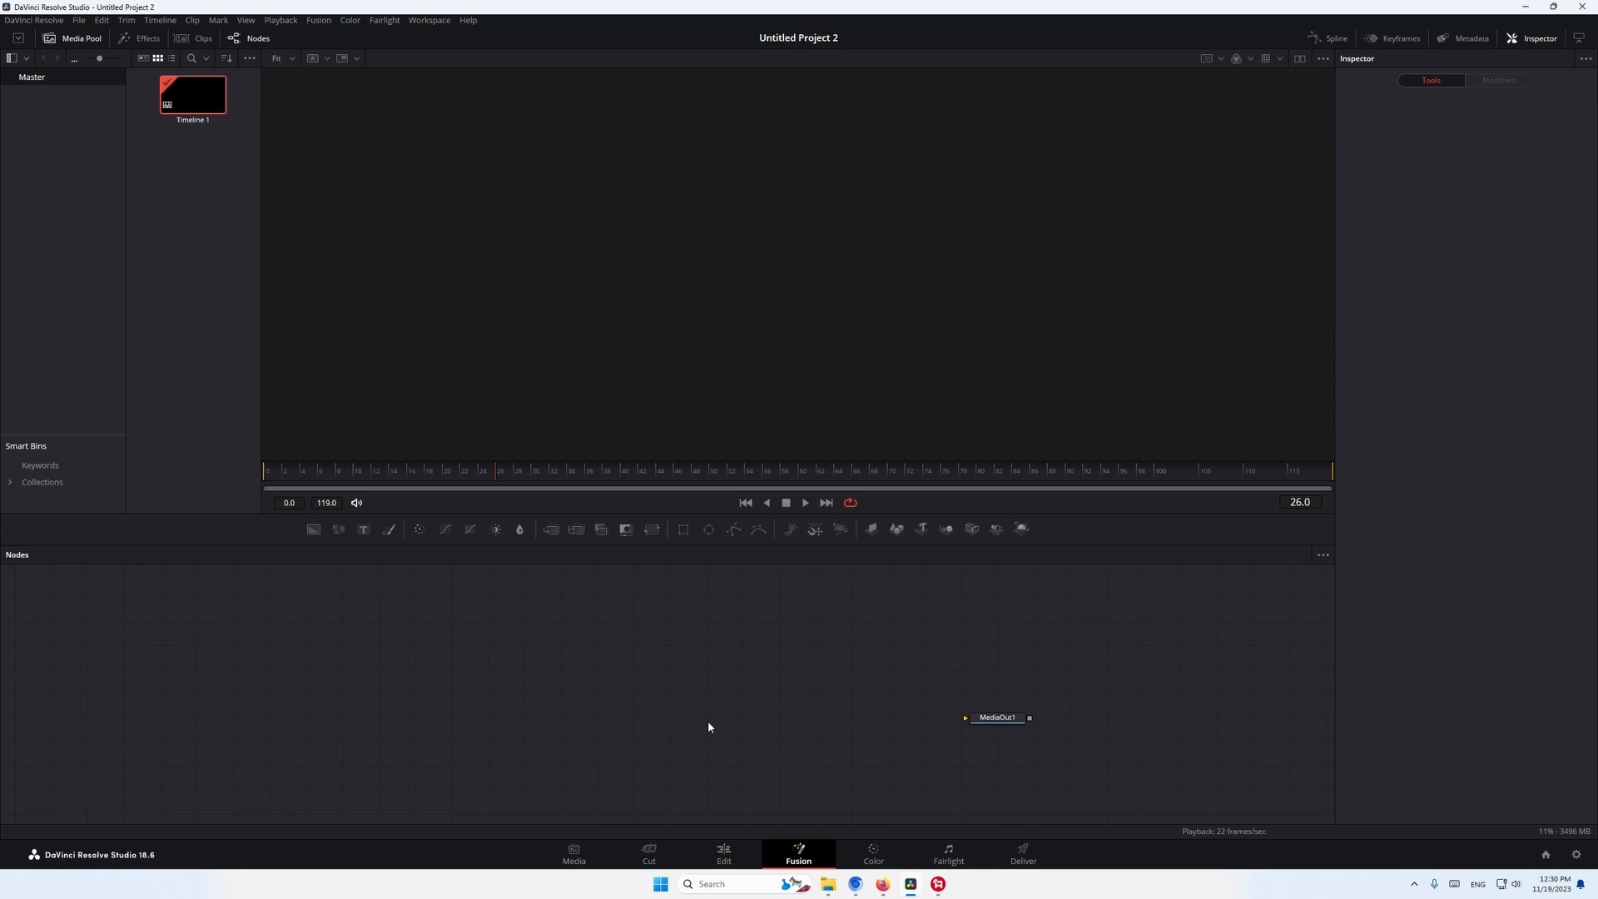
{"action": "right_click", "coordinate": [652, 641]}
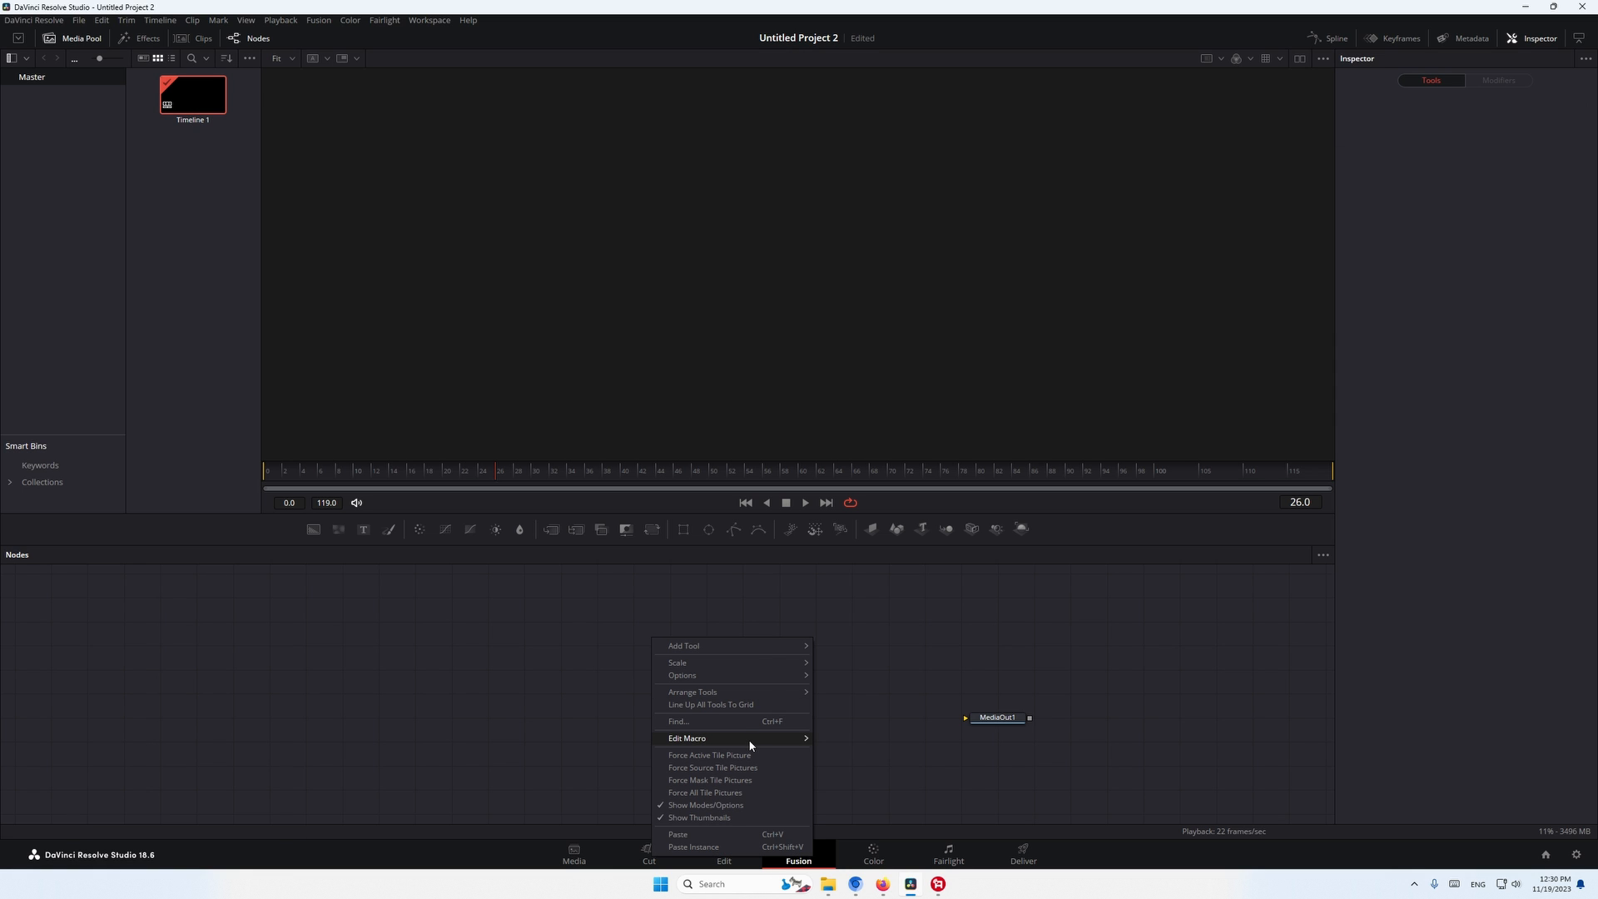
{"action": "mouse_move", "coordinate": [753, 738]}
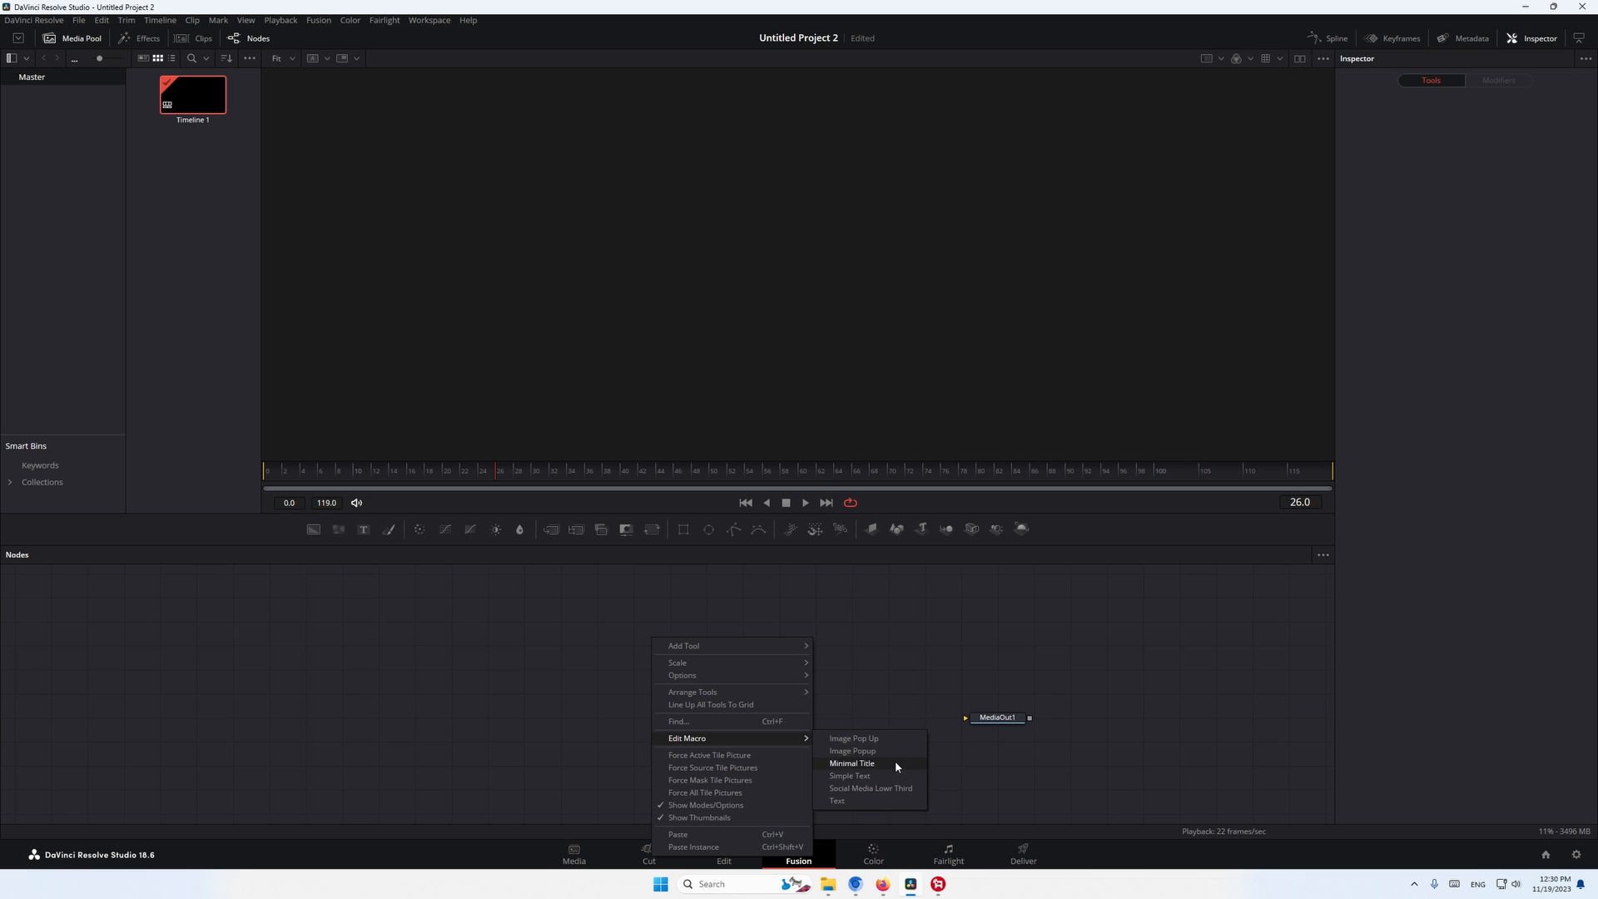
{"action": "left_click", "coordinate": [856, 802]}
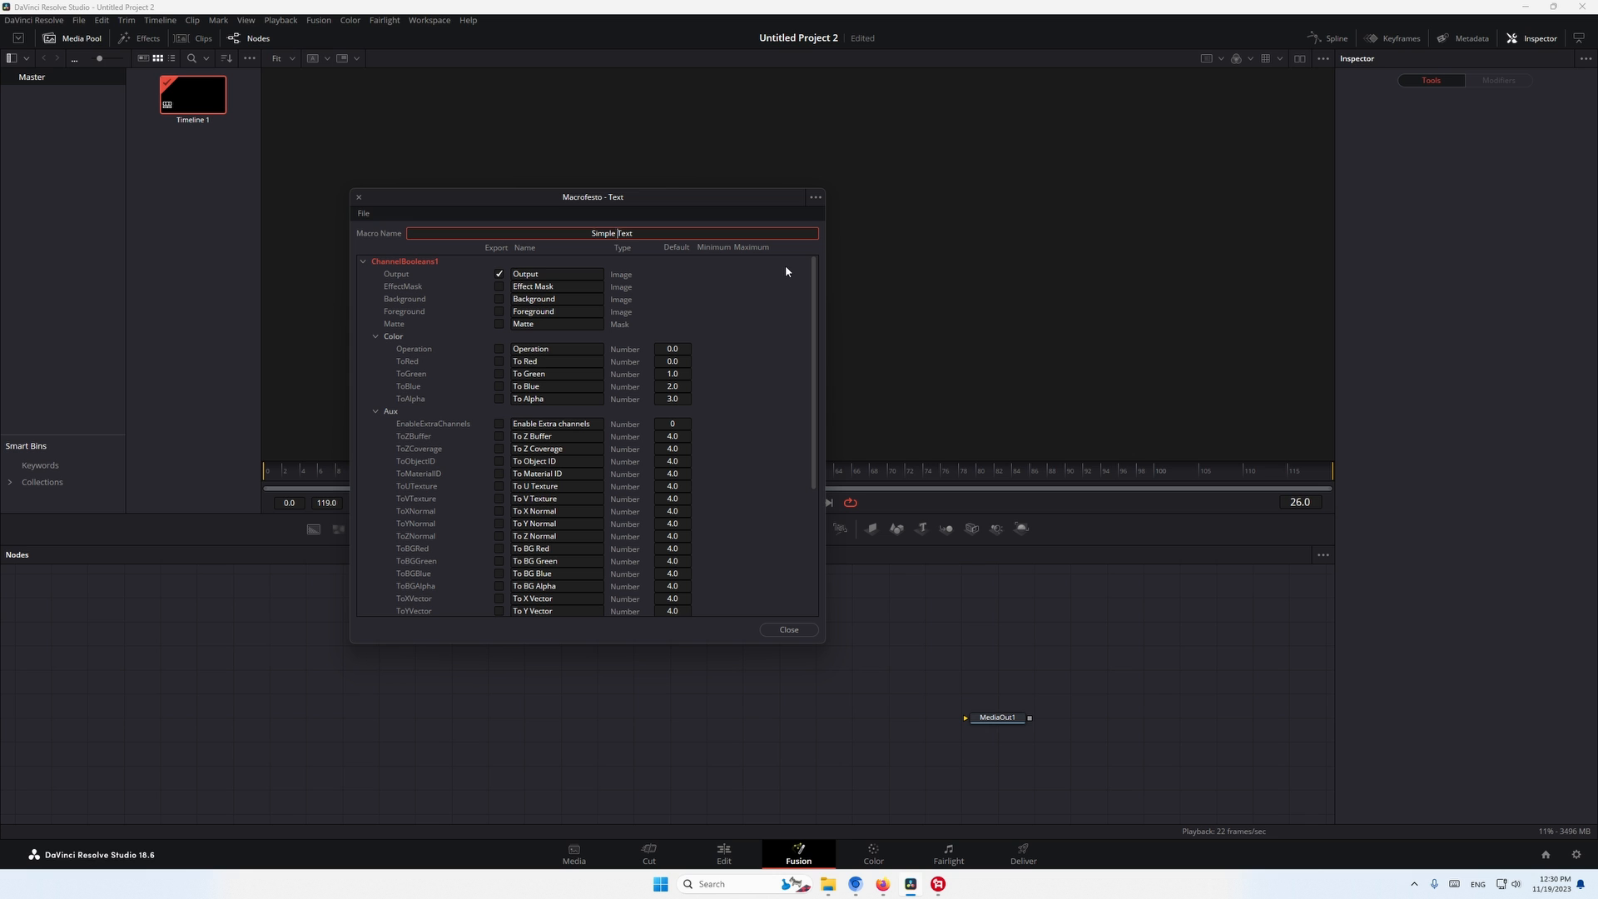
- Save the macro as Simple Text in the Fusion Templates > Edit > Titles folder, replacing the existing file, and close the editor
{"action": "left_click", "coordinate": [364, 213]}
{"action": "left_click", "coordinate": [399, 266]}
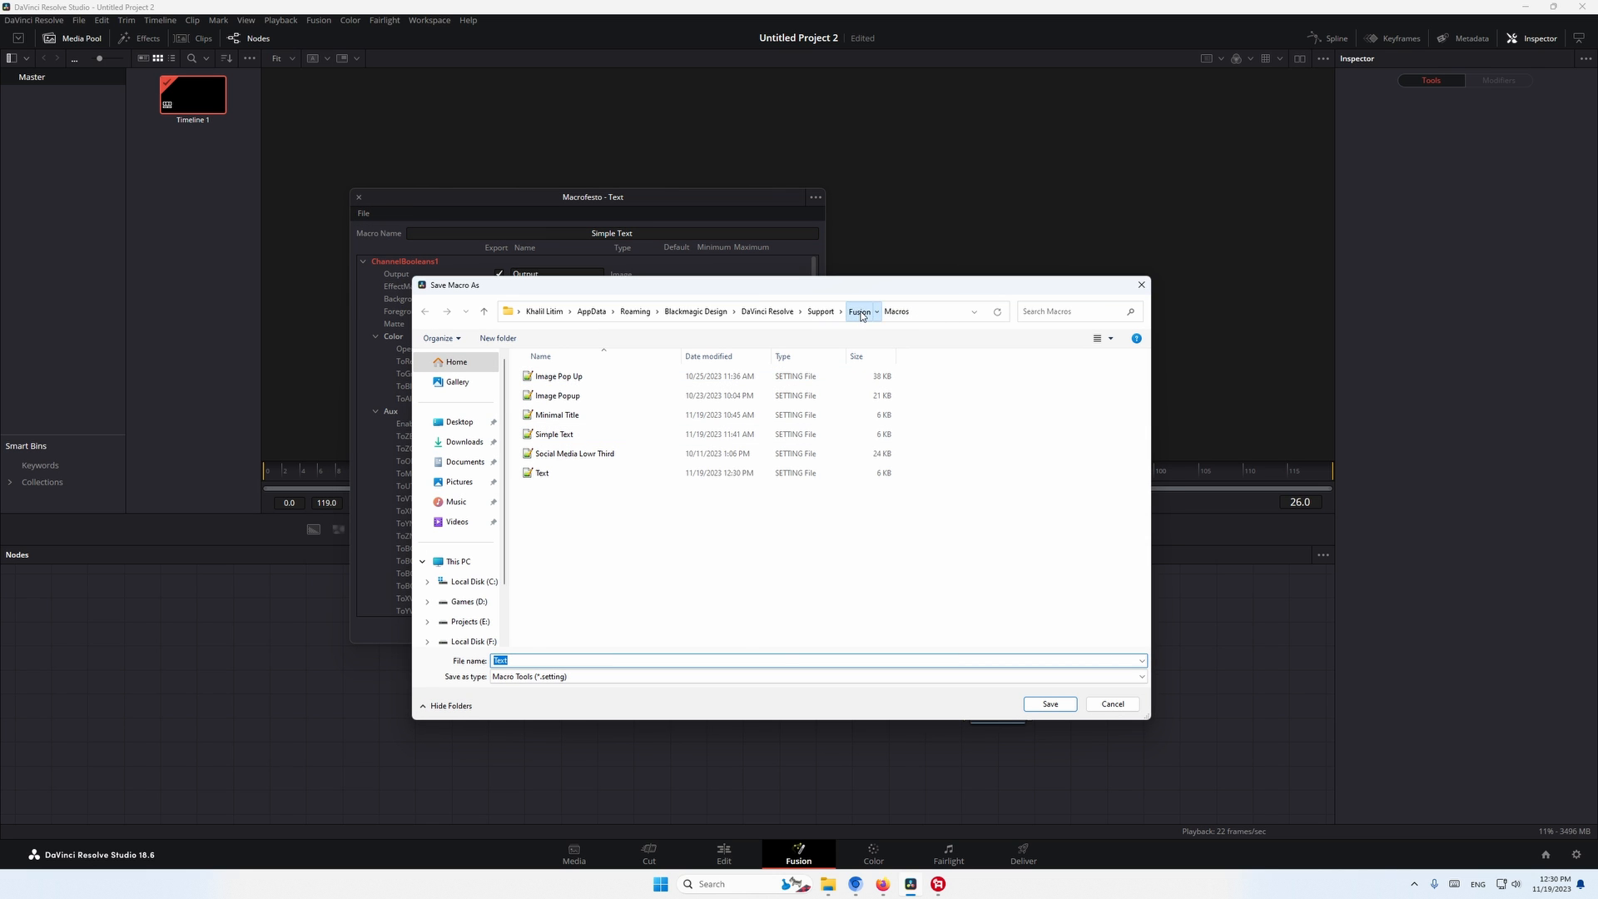
{"action": "left_click", "coordinate": [859, 311]}
{"action": "scroll", "coordinate": [773, 423], "scroll_direction": "down", "scroll_amount": 2}
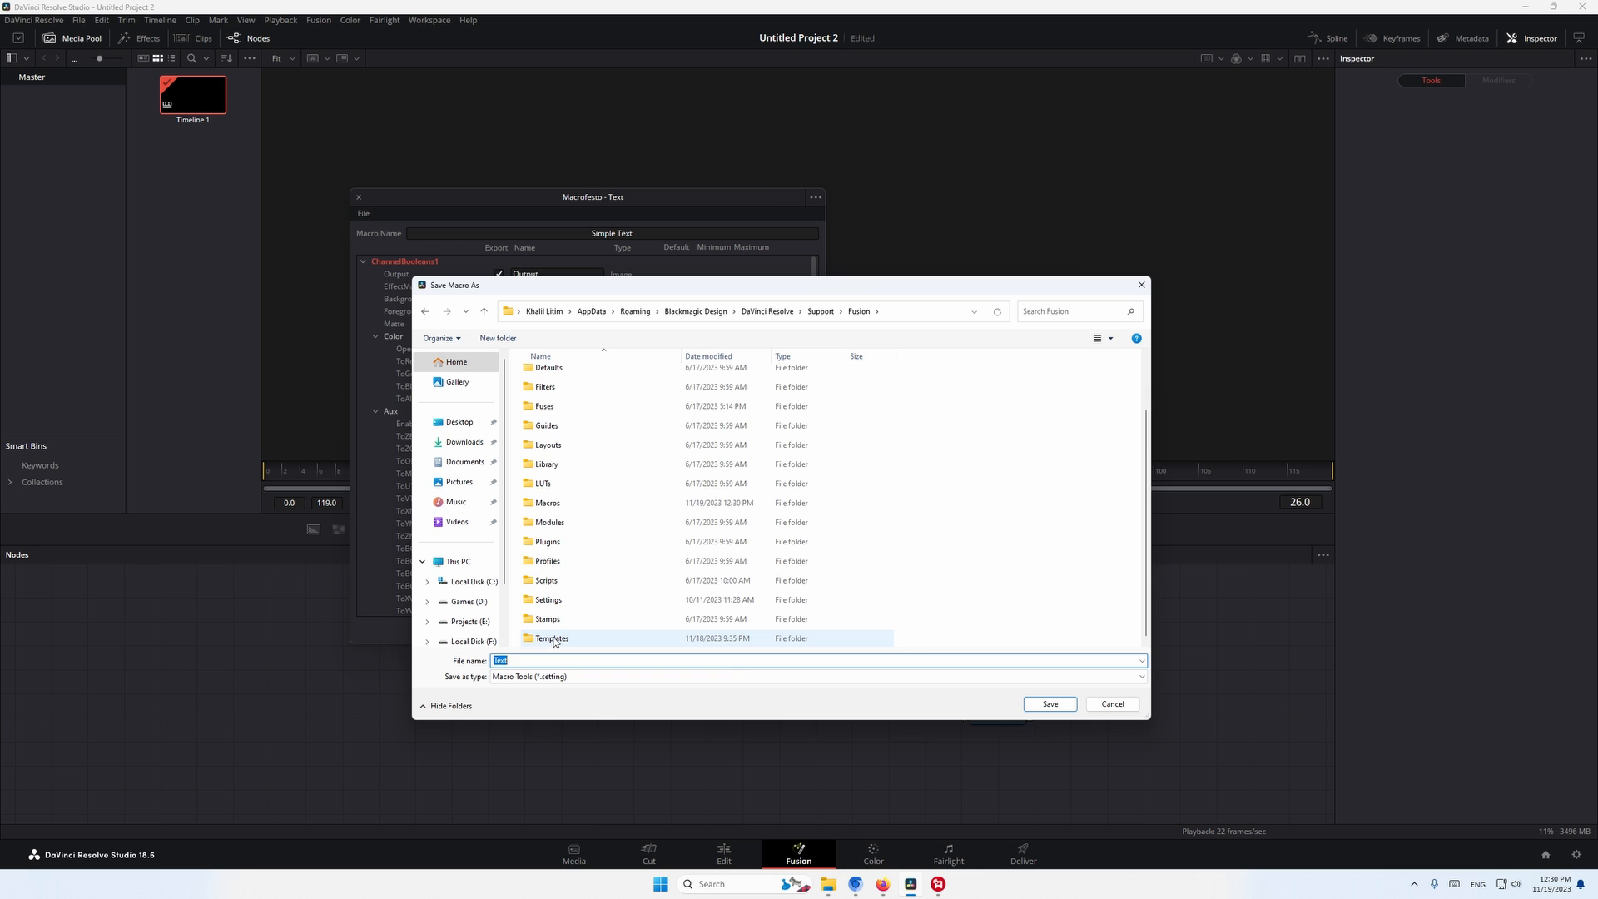
{"action": "double_click", "coordinate": [553, 638]}
{"action": "double_click", "coordinate": [550, 376]}
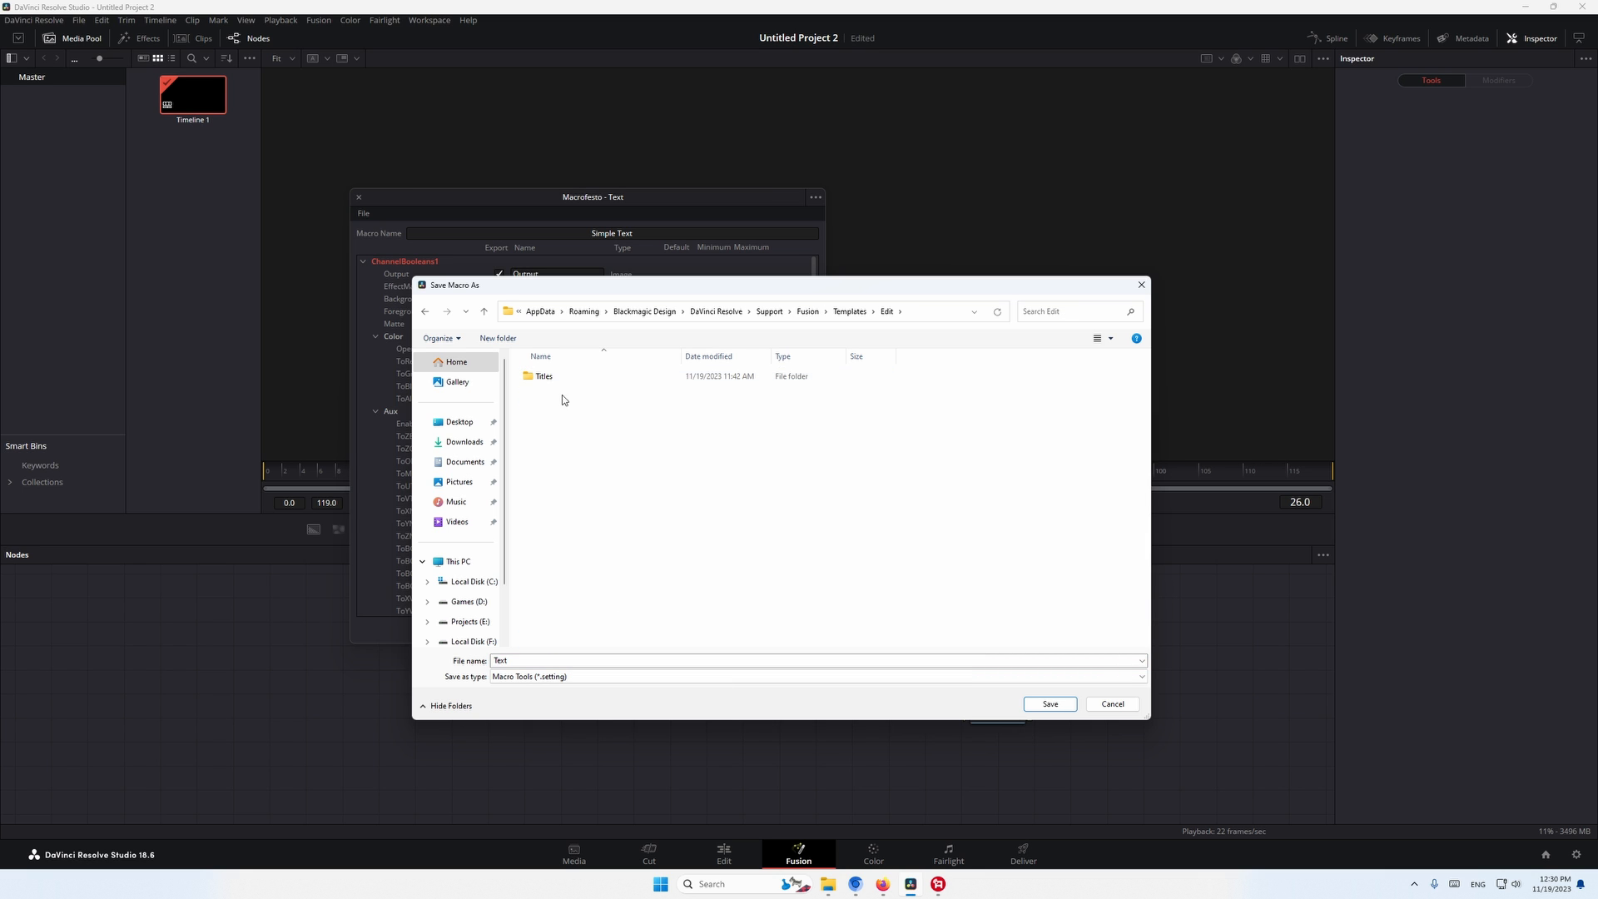
{"action": "double_click", "coordinate": [539, 377]}
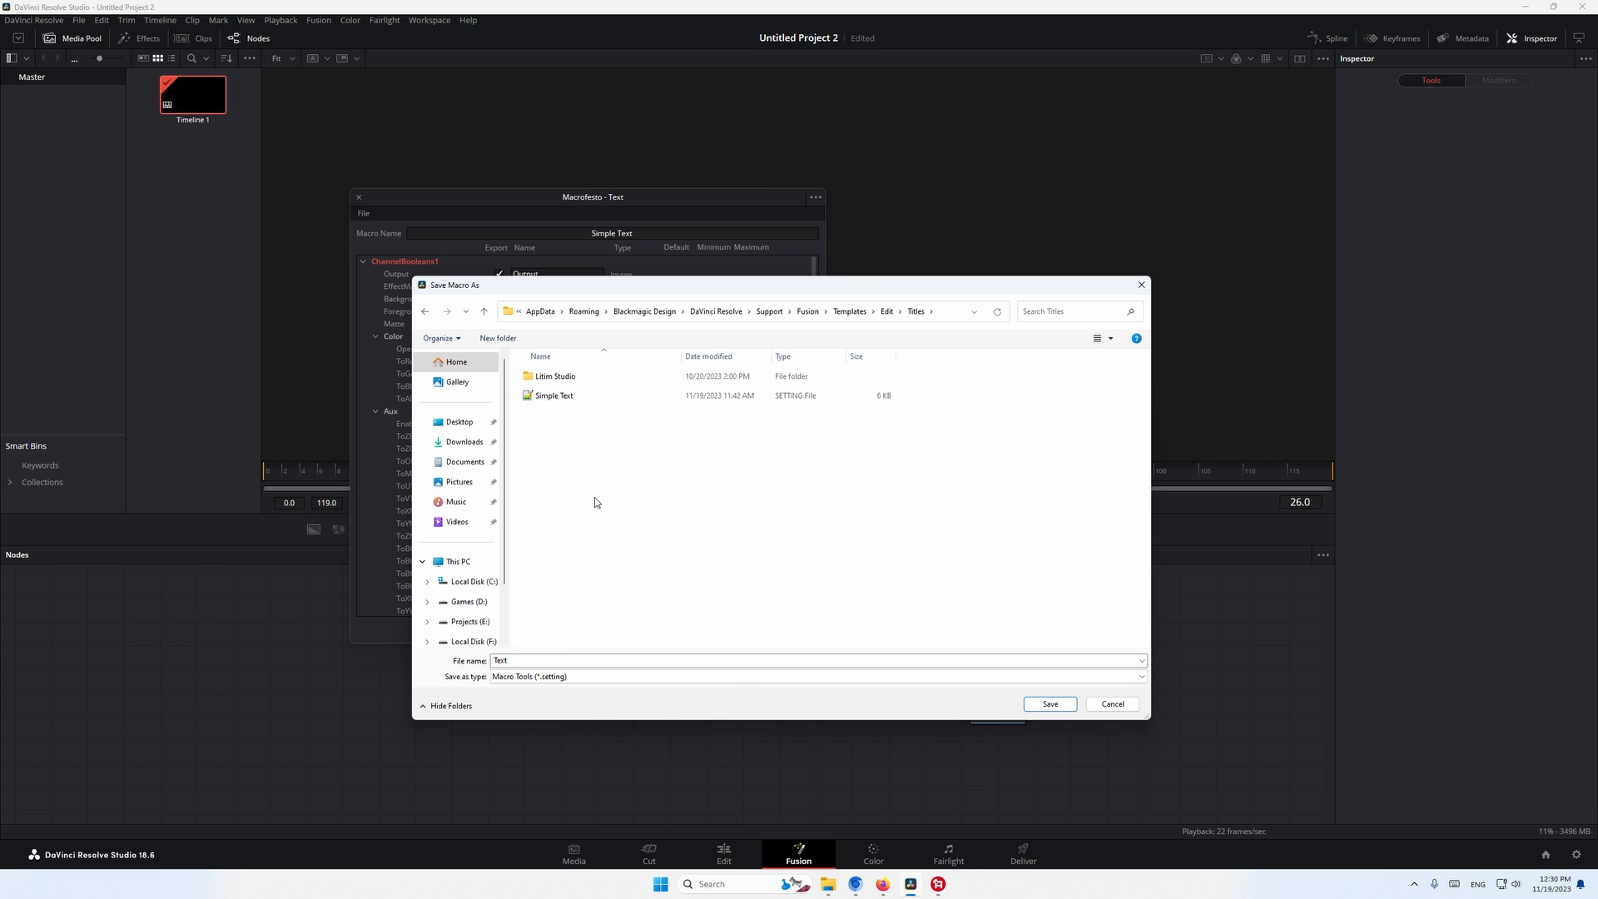
{"action": "left_click", "coordinate": [549, 396]}
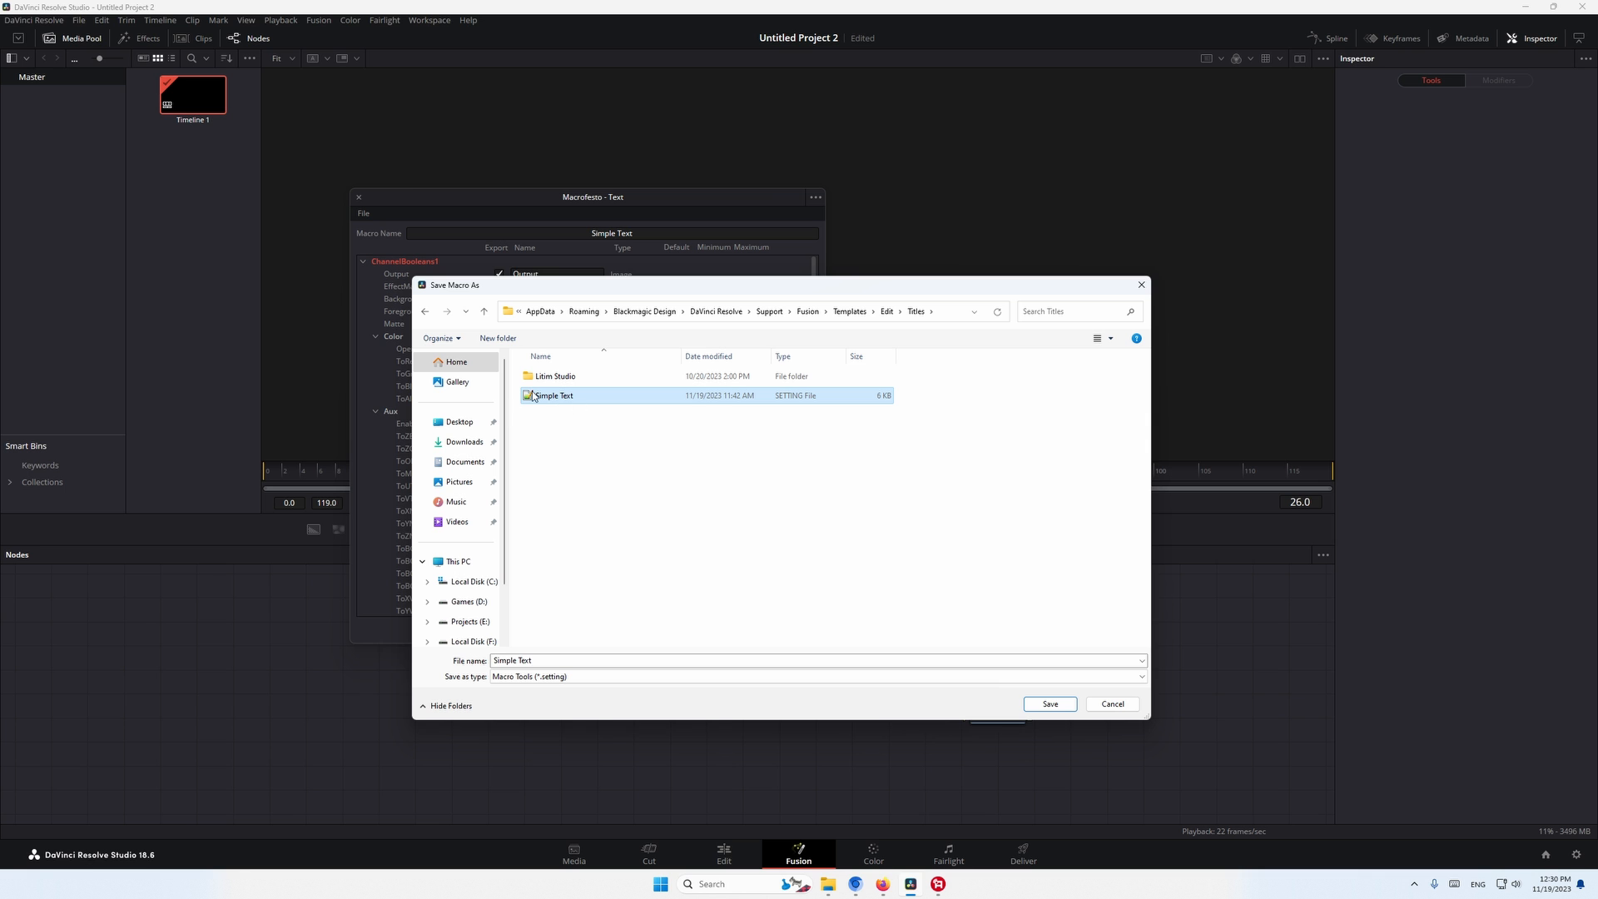
{"action": "left_click", "coordinate": [1032, 705]}
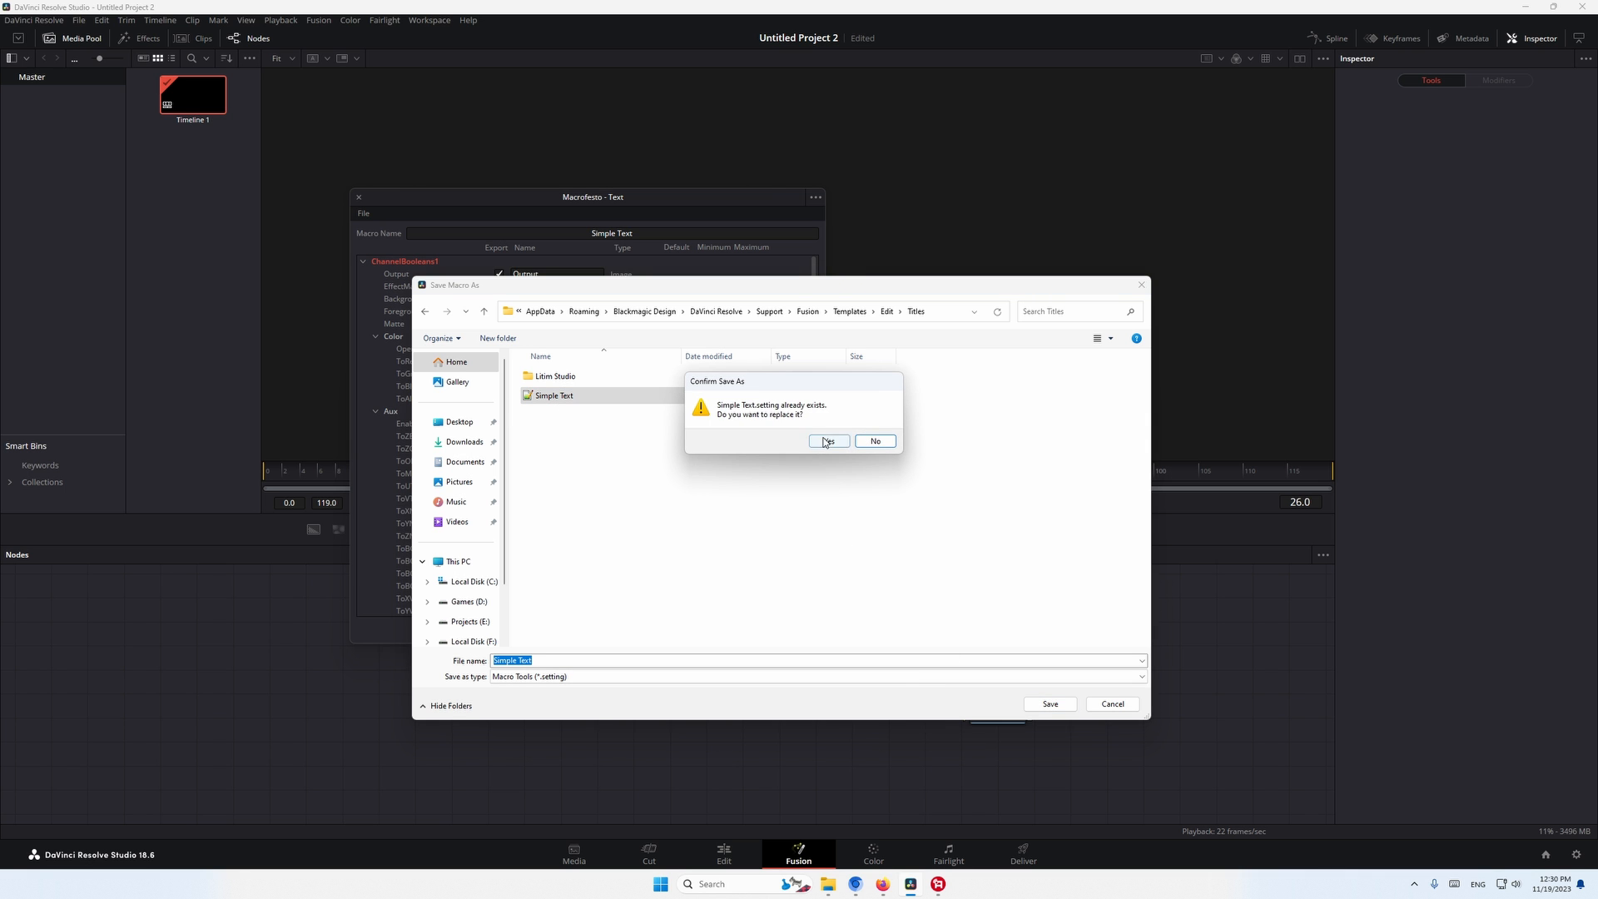
{"action": "left_click", "coordinate": [822, 441]}
{"action": "left_click", "coordinate": [789, 629]}
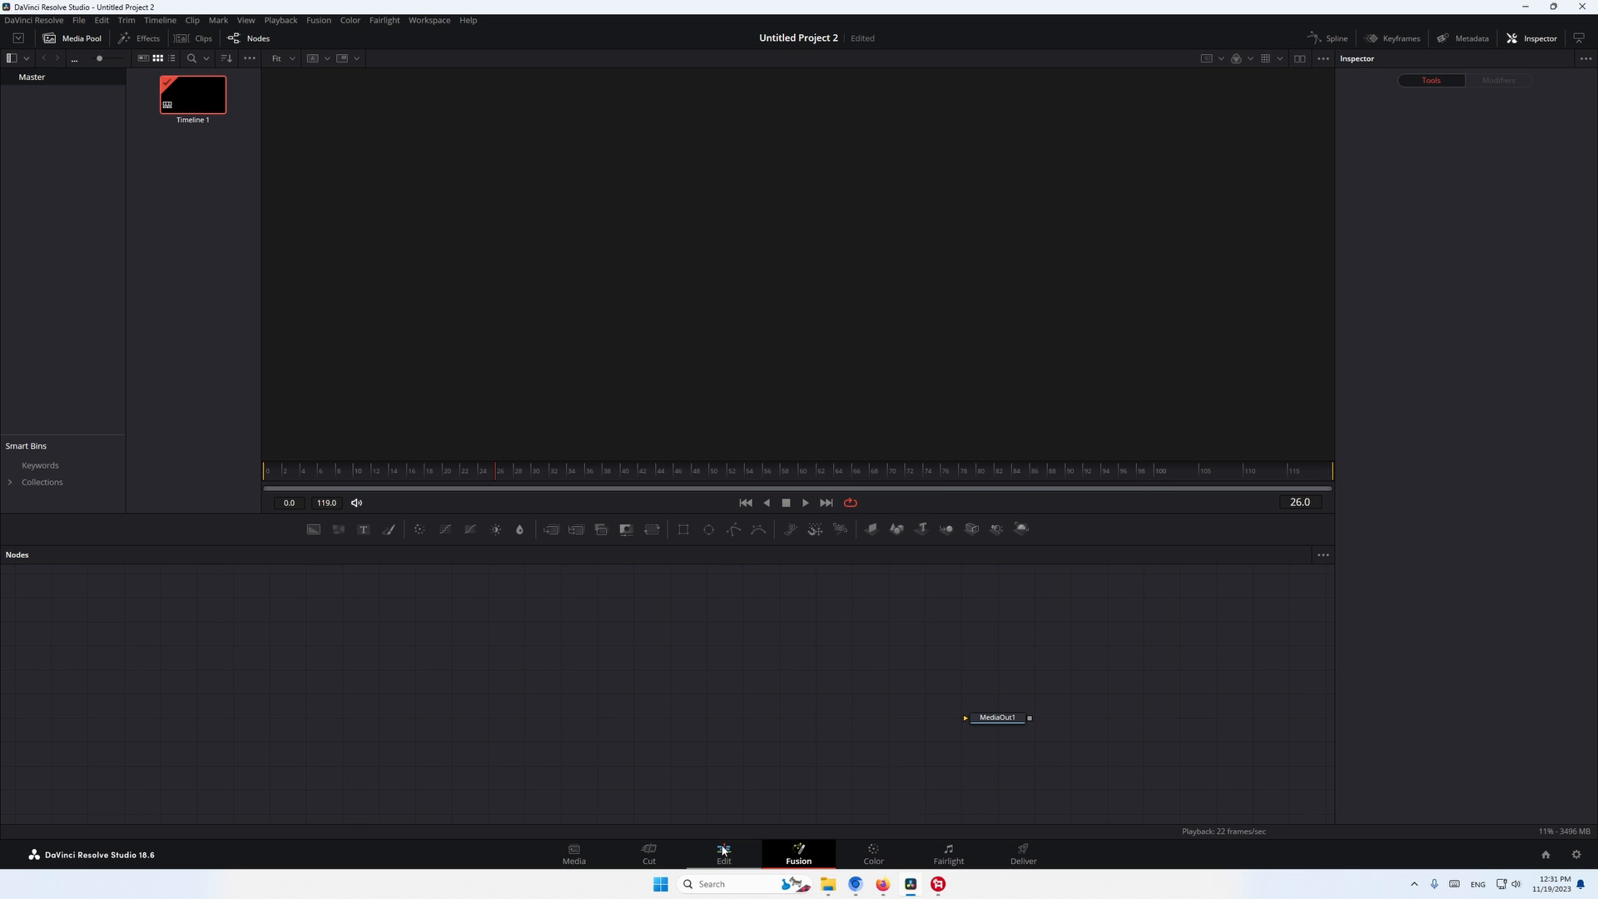
- Switch to the Edit page and delete the Fusion Composition clip from the timeline
{"action": "left_click", "coordinate": [723, 851]}
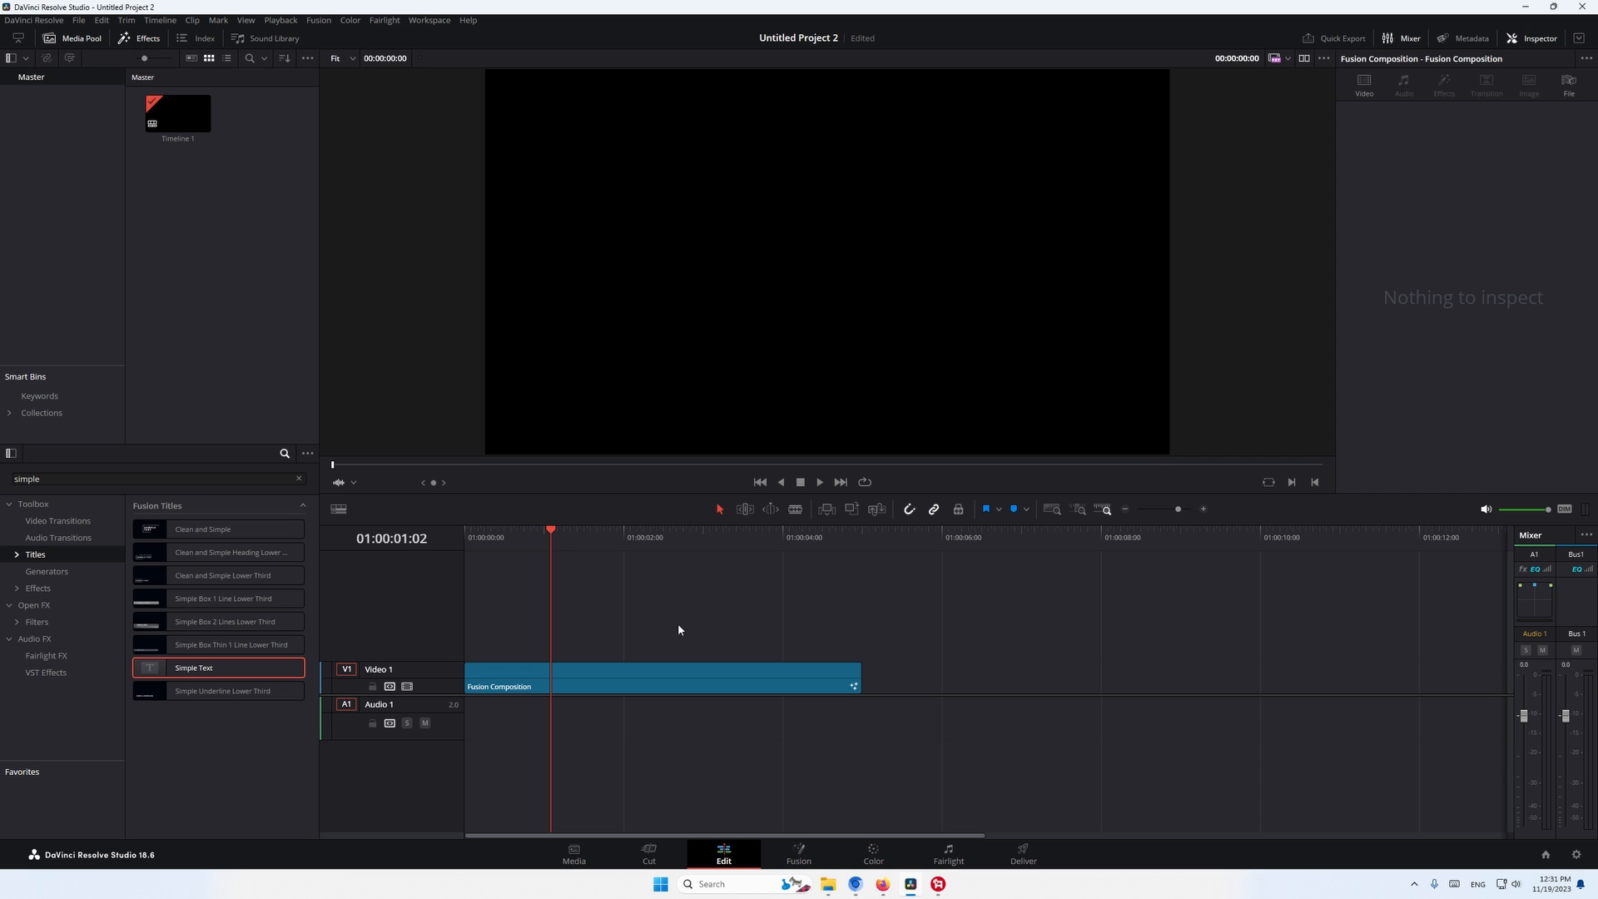
{"action": "left_click_drag", "start_coordinate": [712, 584], "coordinate": [630, 764]}
{"action": "key", "text": "Delete"}
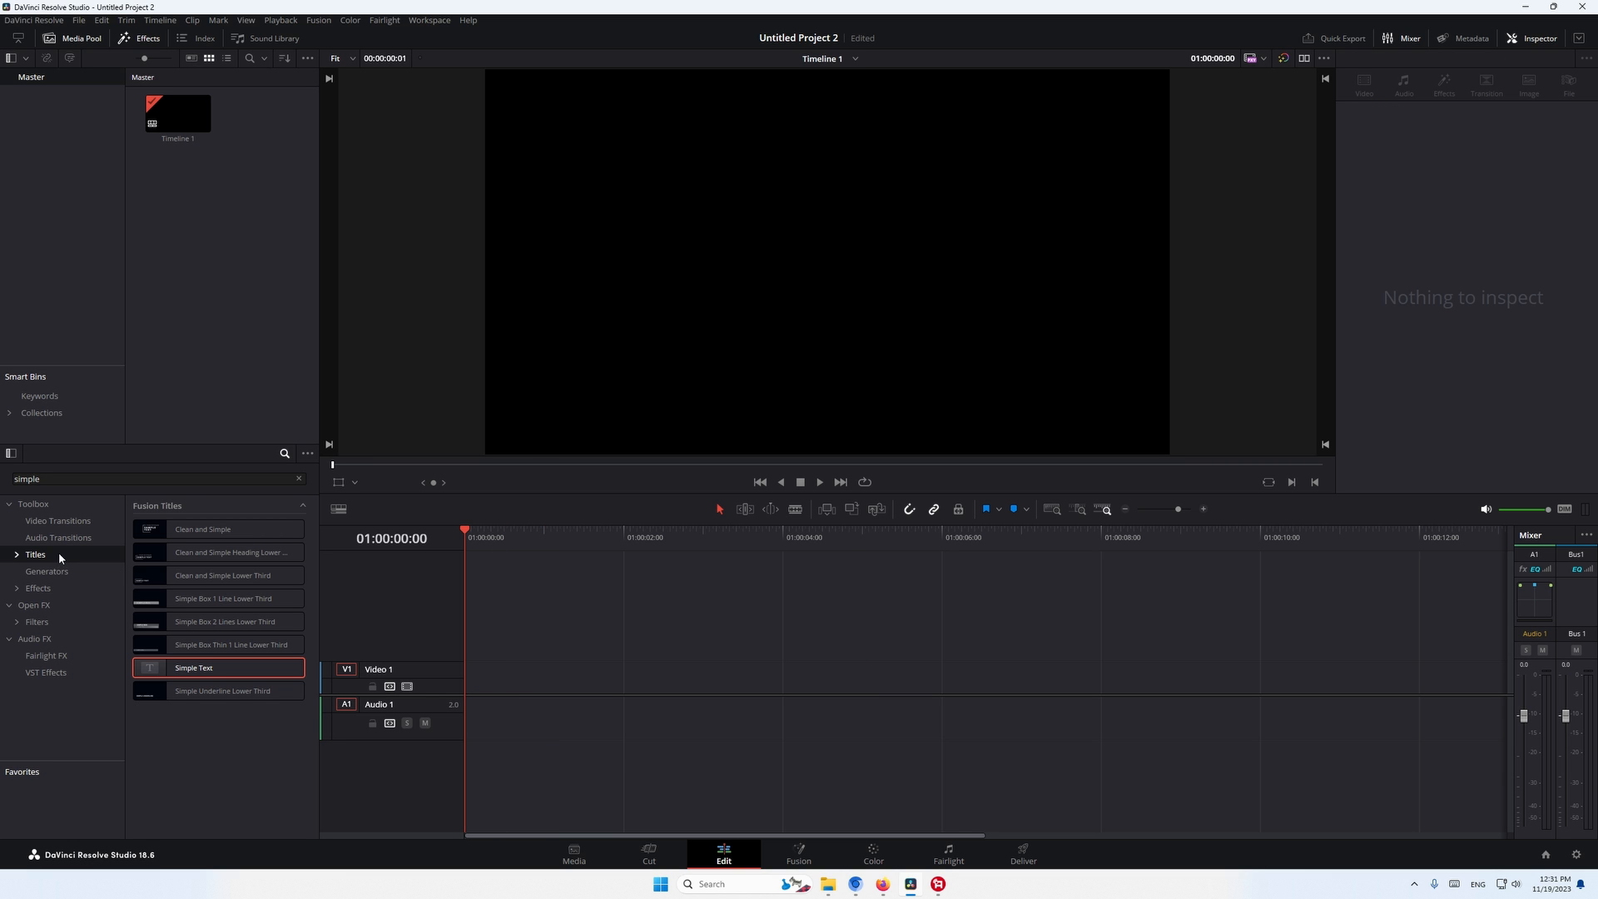
- Place the Simple Text Fusion title at the start of the Video 1 track and play it back
{"action": "left_click_drag", "start_coordinate": [42, 479], "coordinate": [3, 480]}
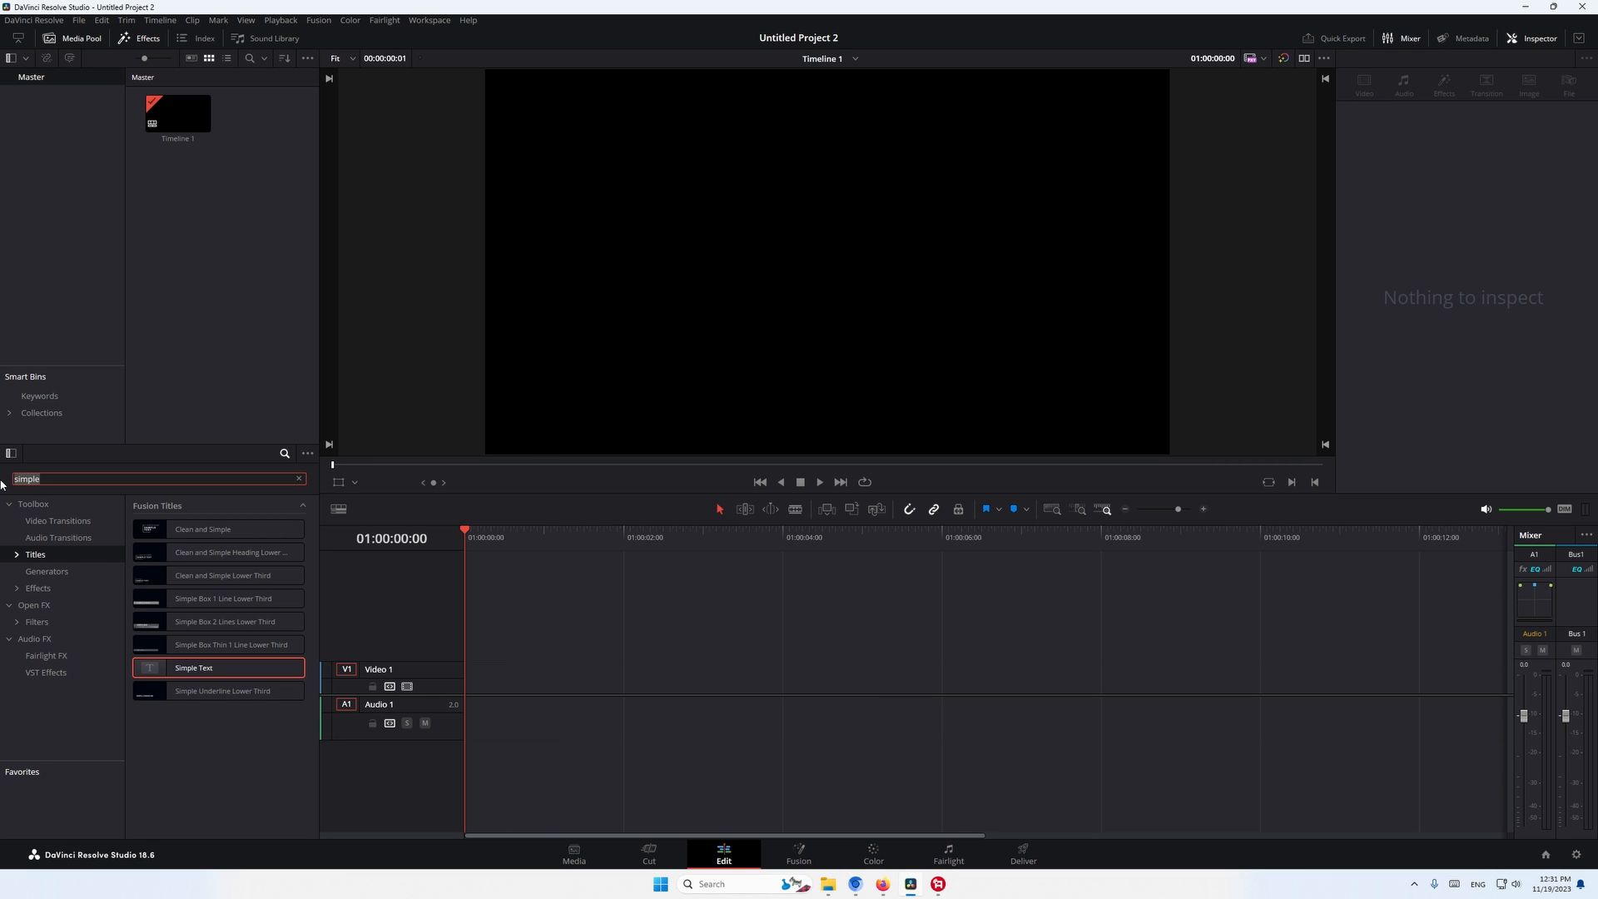
{"action": "scroll", "coordinate": [262, 685], "scroll_direction": "down", "scroll_amount": 1}
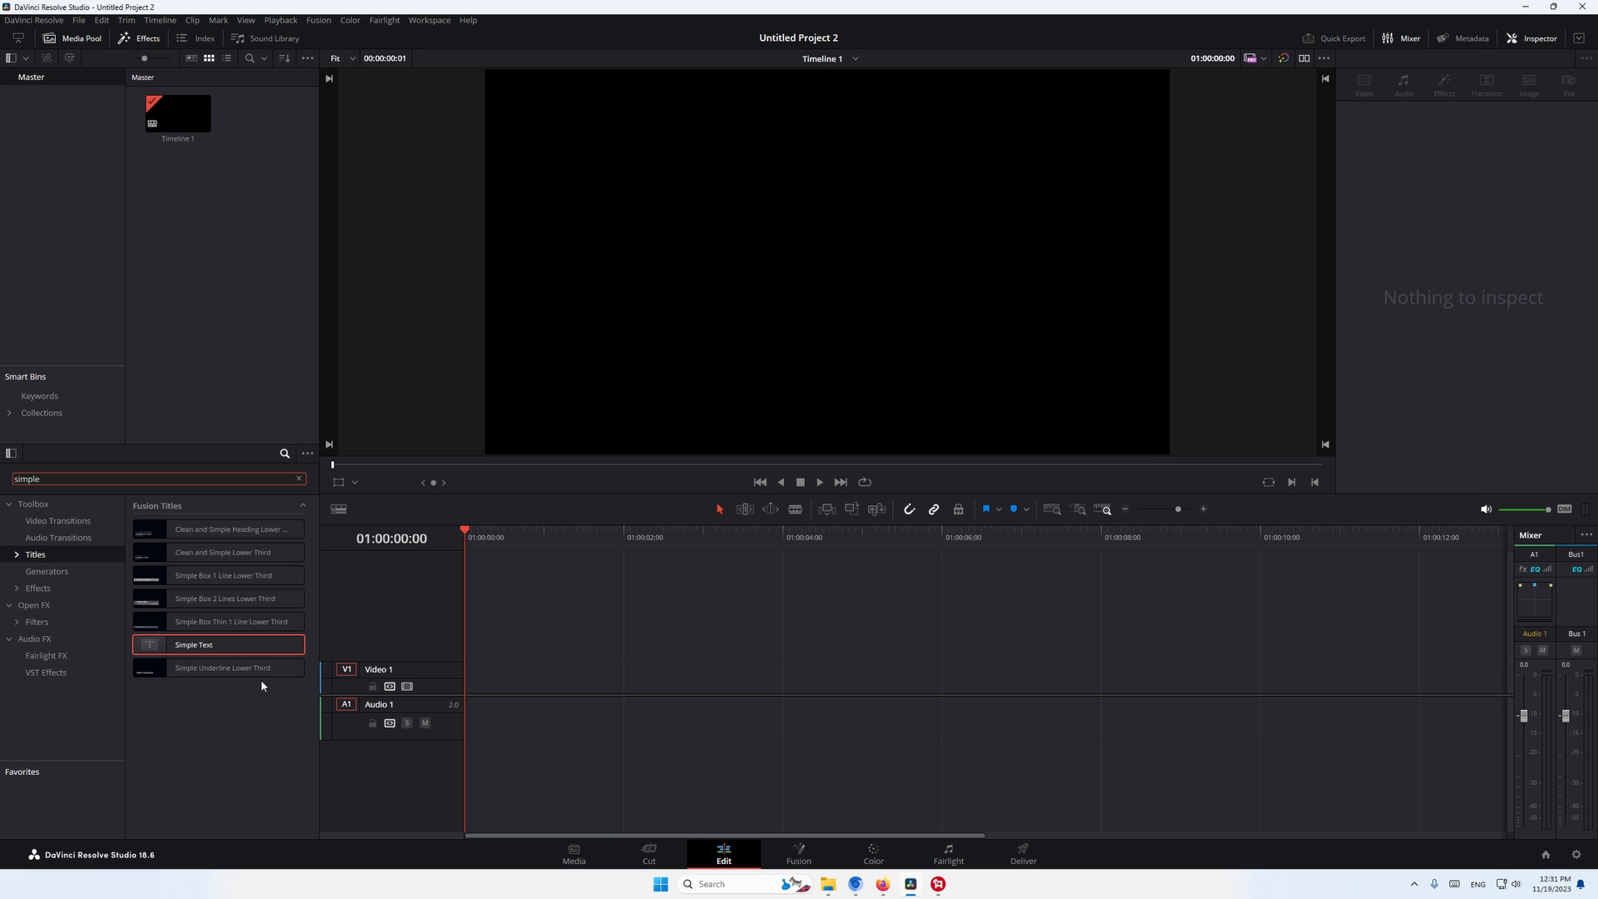
{"action": "left_click_drag", "start_coordinate": [191, 647], "coordinate": [499, 678]}
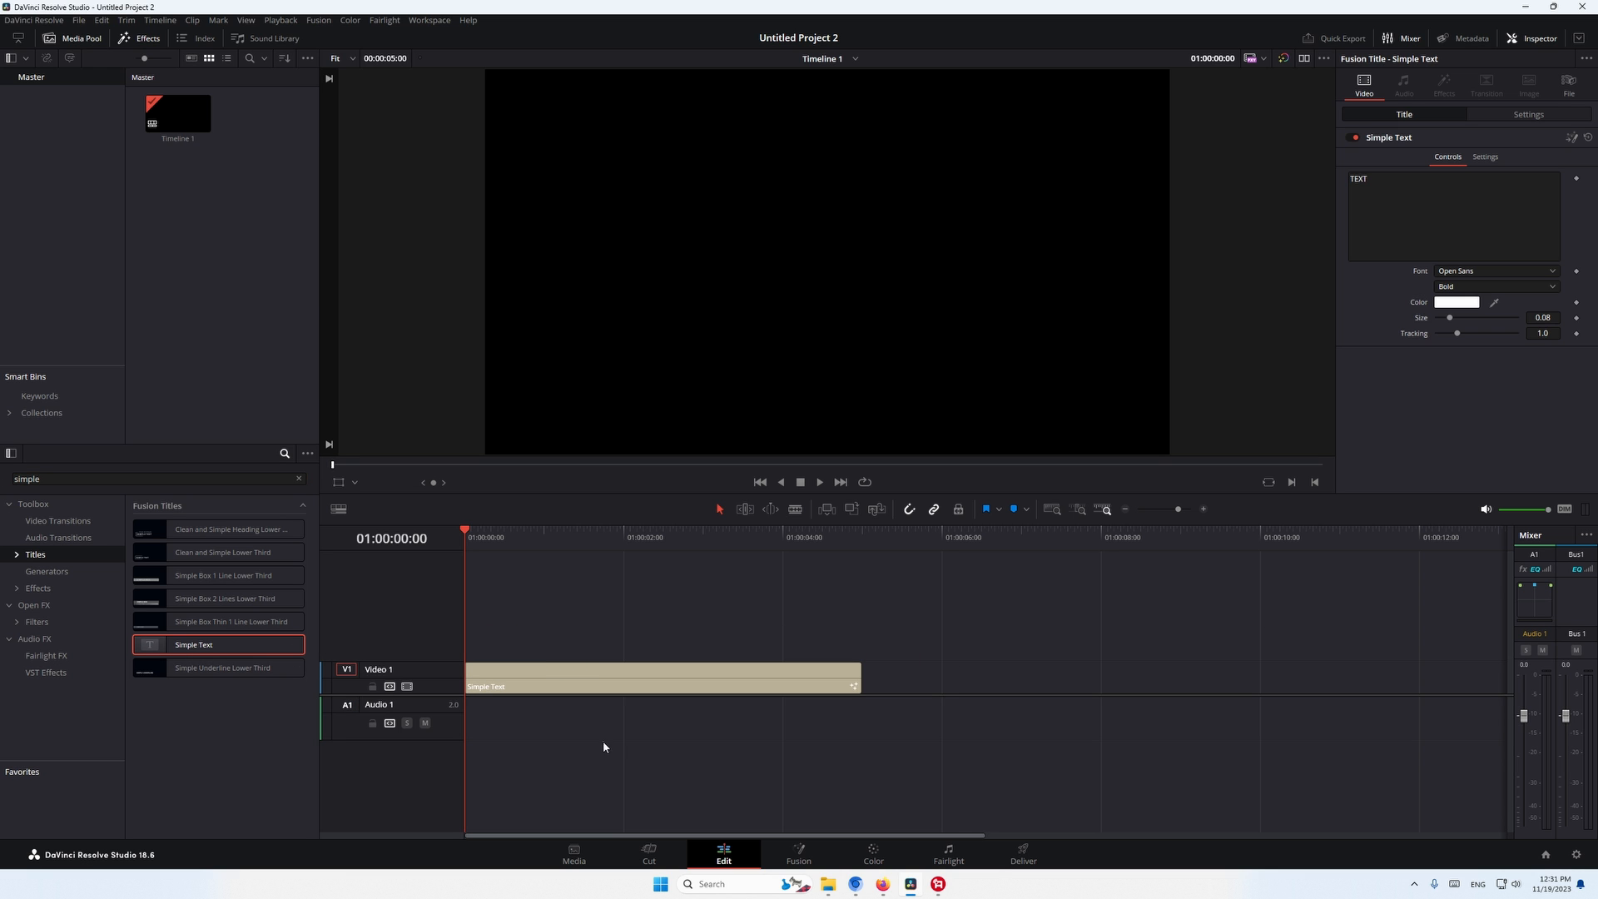
{"action": "key", "text": "space"}
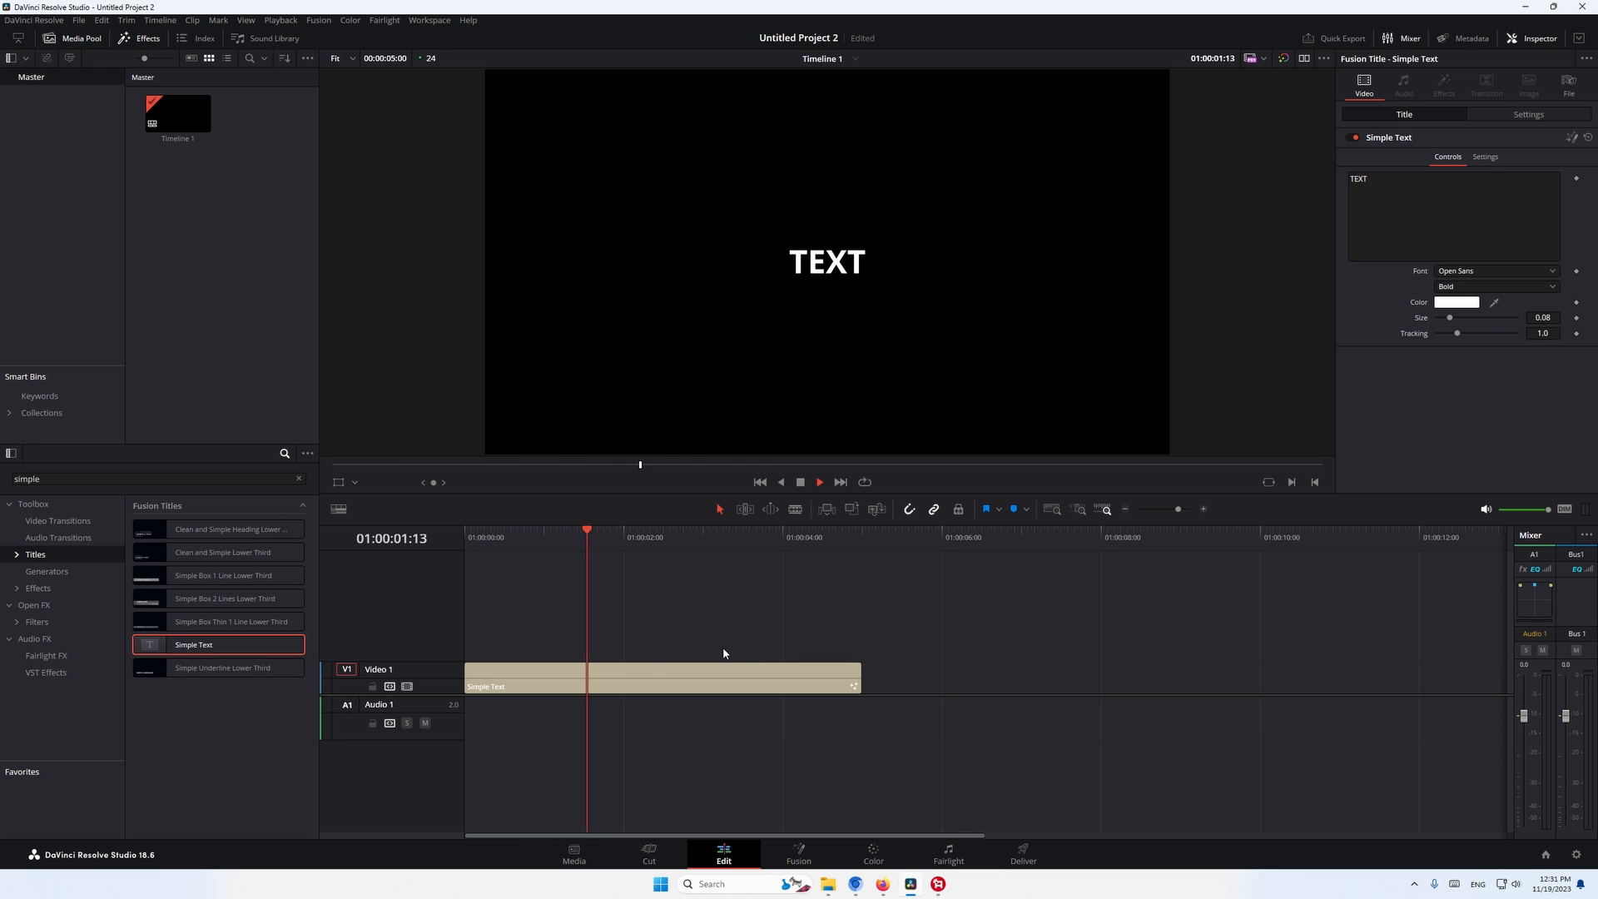
- Replace the text of the Simple Text title clip on the Video 1 track with Davinci Resolve
{"action": "left_click", "coordinate": [697, 676]}
{"action": "left_click", "coordinate": [1425, 208]}
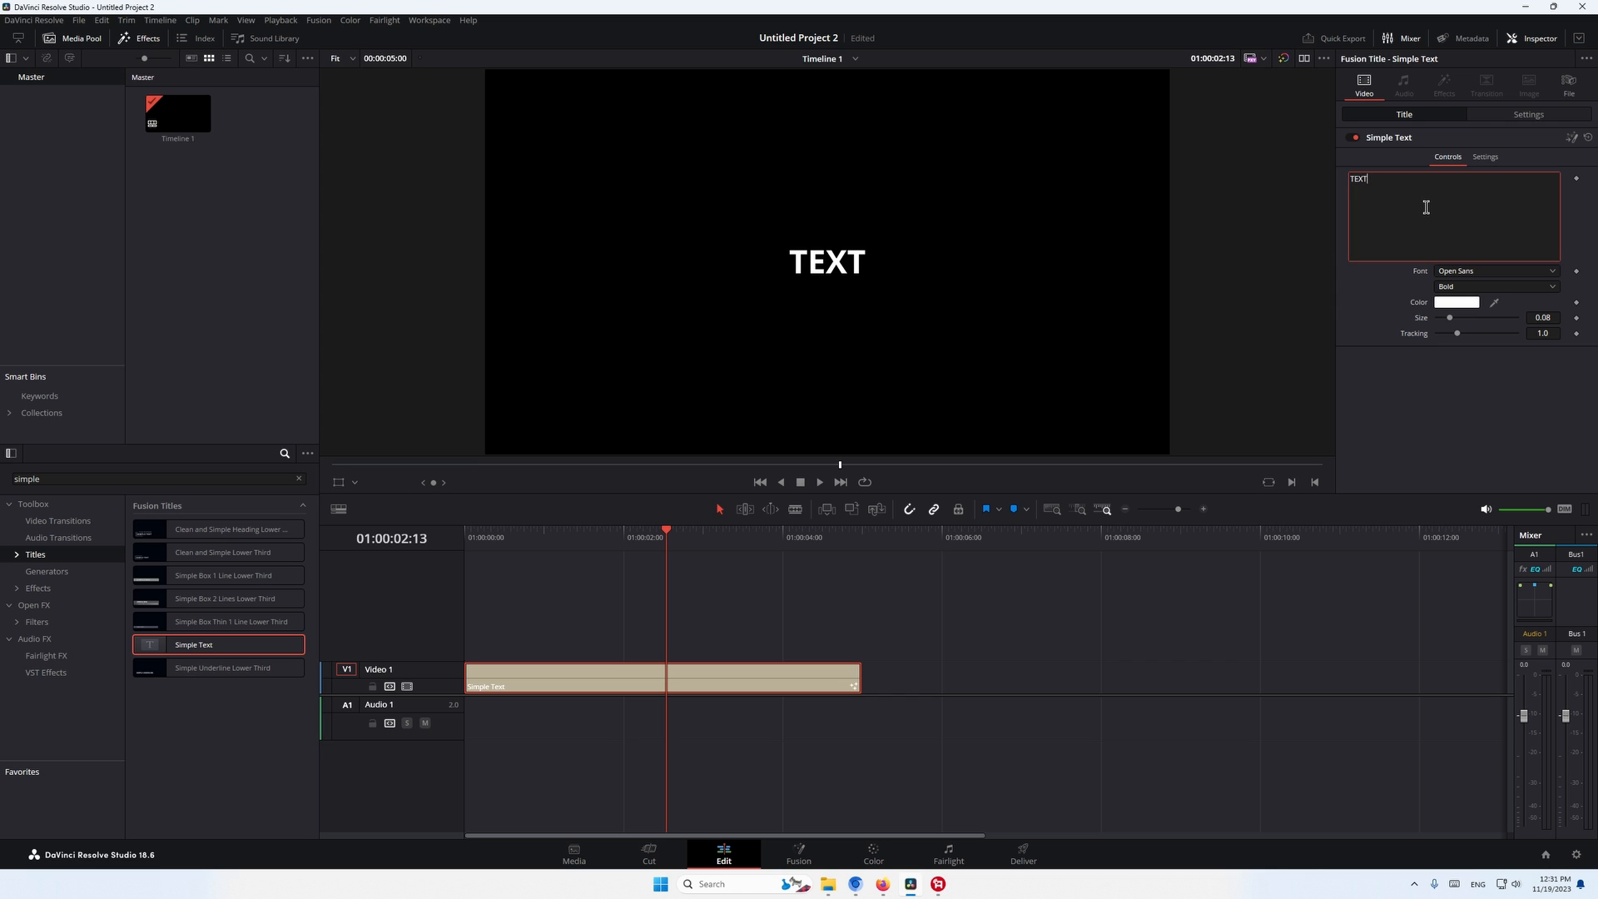
{"action": "key", "text": "ctrl+a"}
{"action": "type", "text": "Da"}
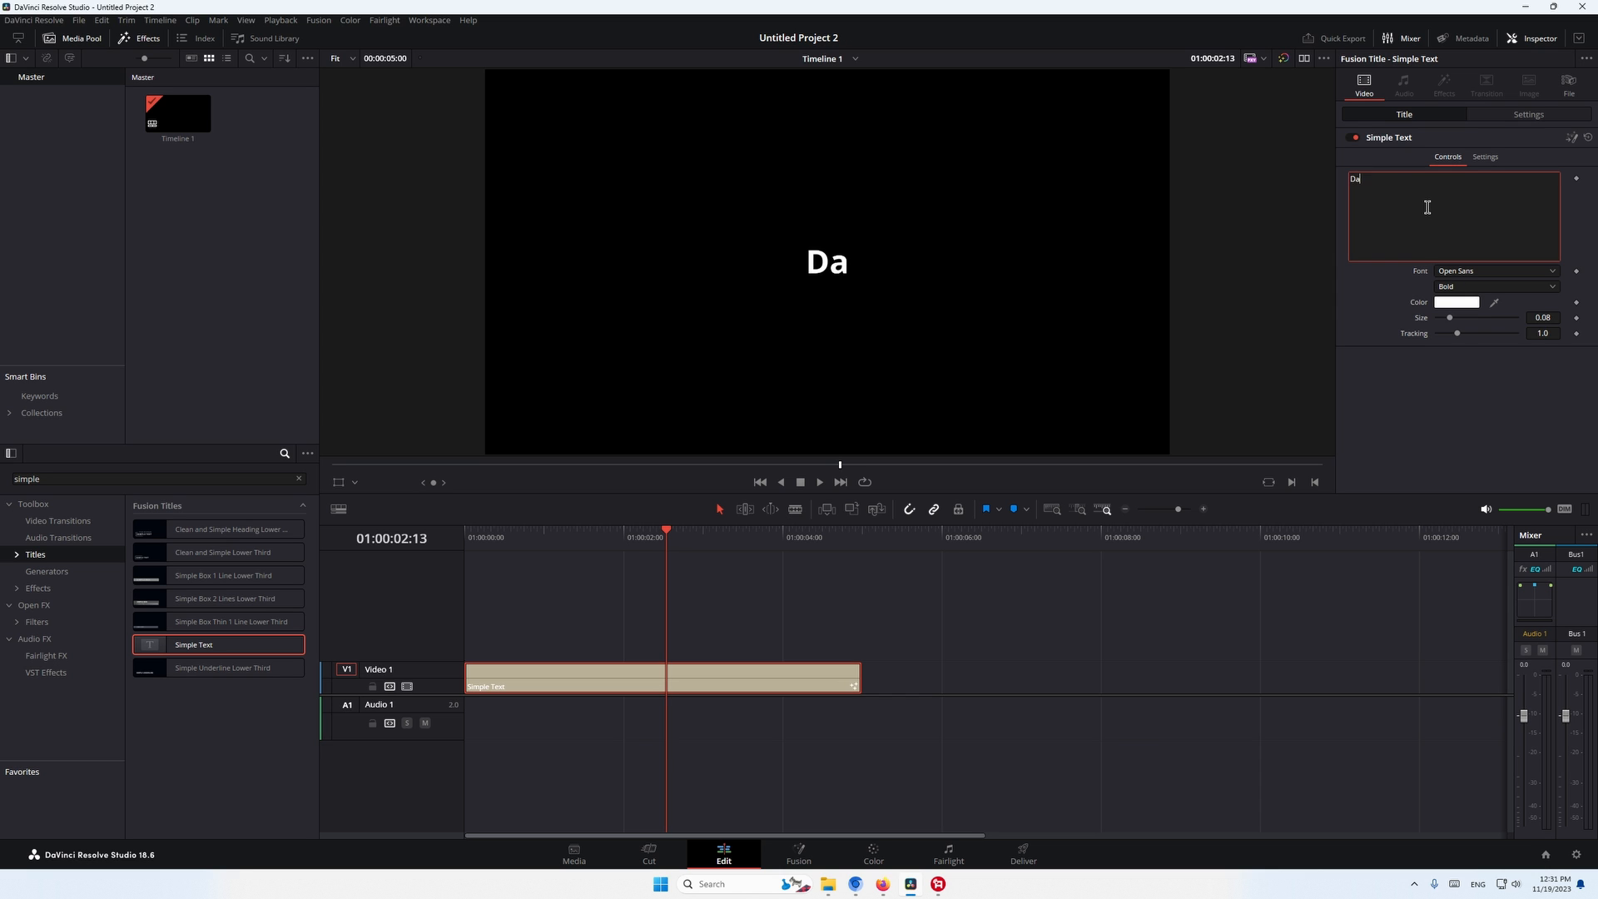
{"action": "type", "text": "vinci Resolve"}
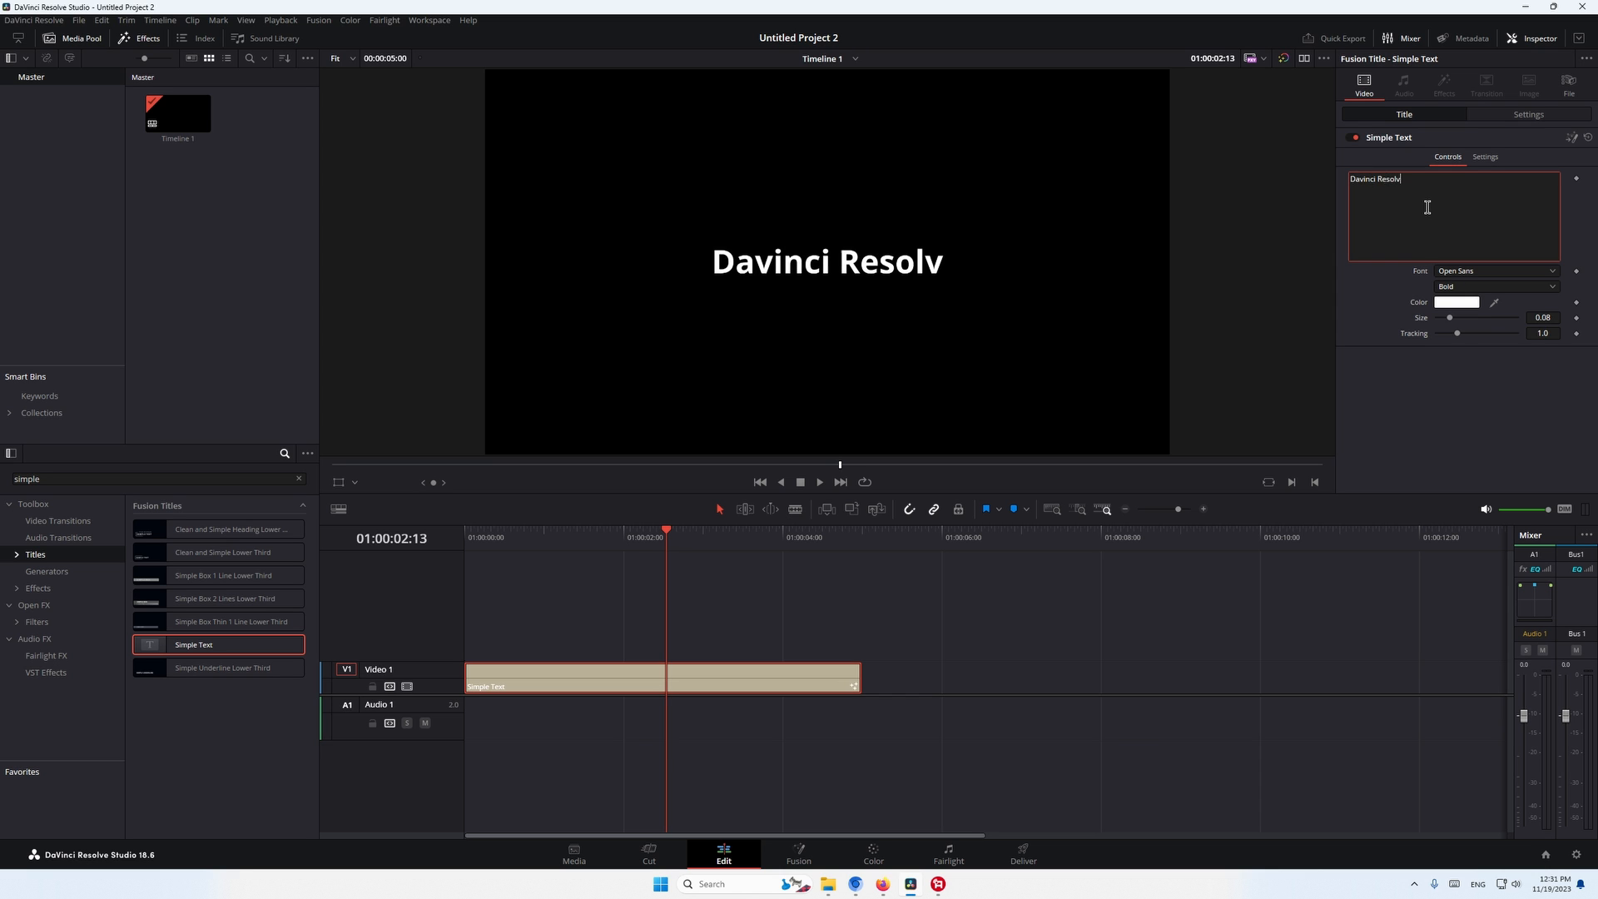
- Style the title text with the MingLiU-ExtB font, color #31ffee, size 0.1024 and tracking 1.134
{"action": "left_click", "coordinate": [1450, 270]}
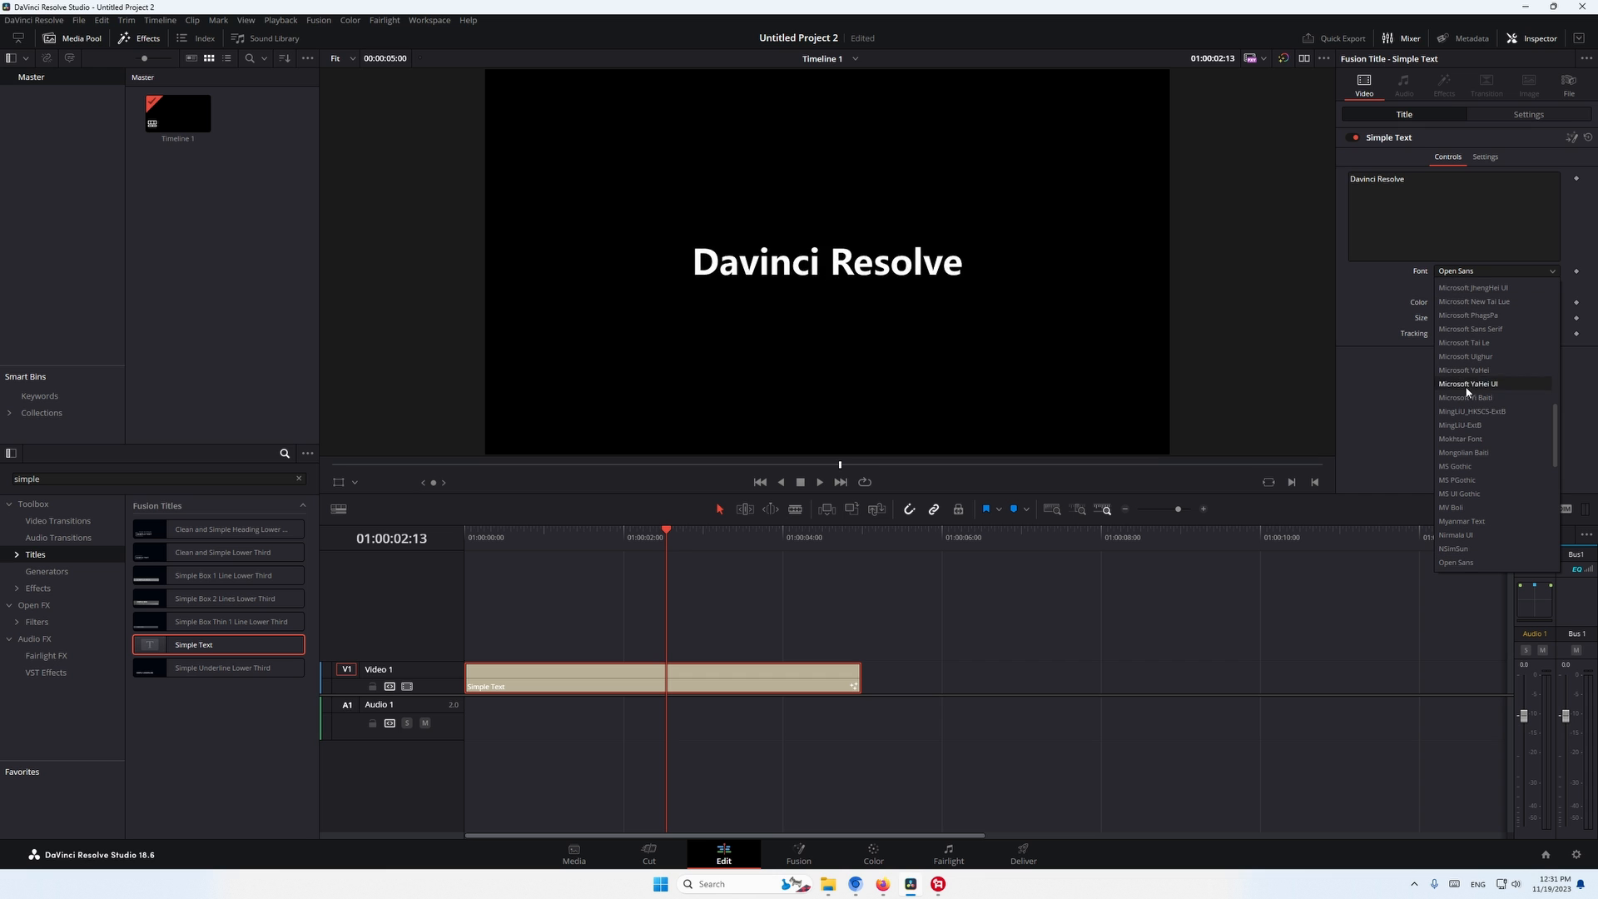
{"action": "left_click", "coordinate": [1462, 425]}
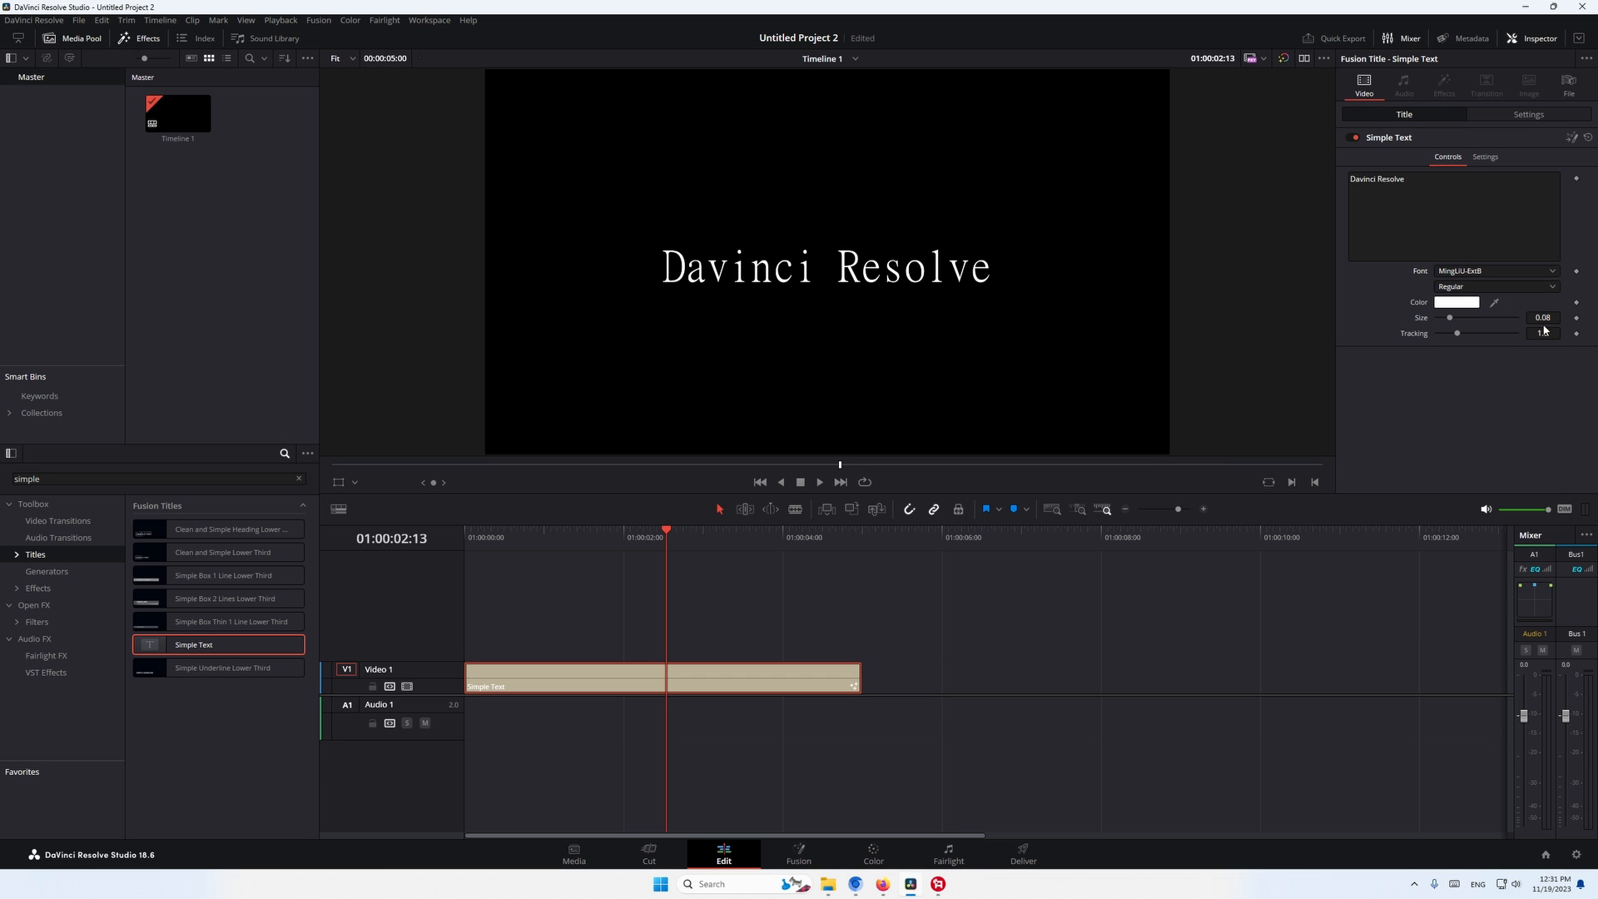
{"action": "left_click", "coordinate": [1463, 303]}
{"action": "left_click", "coordinate": [856, 355]}
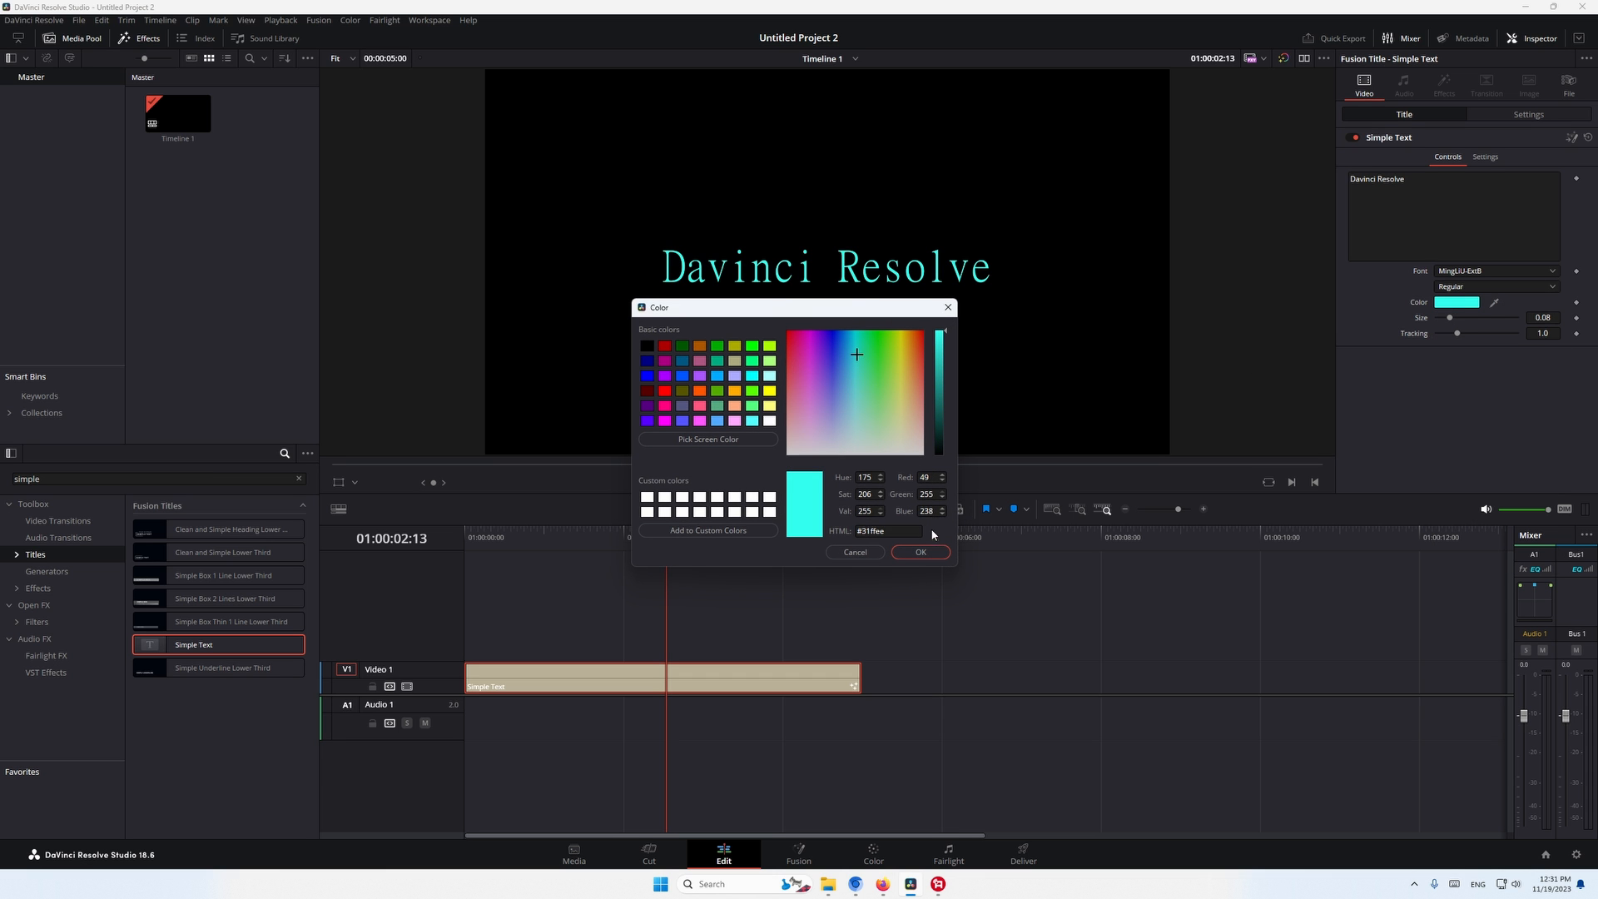
{"action": "left_click", "coordinate": [921, 552]}
{"action": "left_click_drag", "start_coordinate": [1449, 323], "coordinate": [1365, 333]}
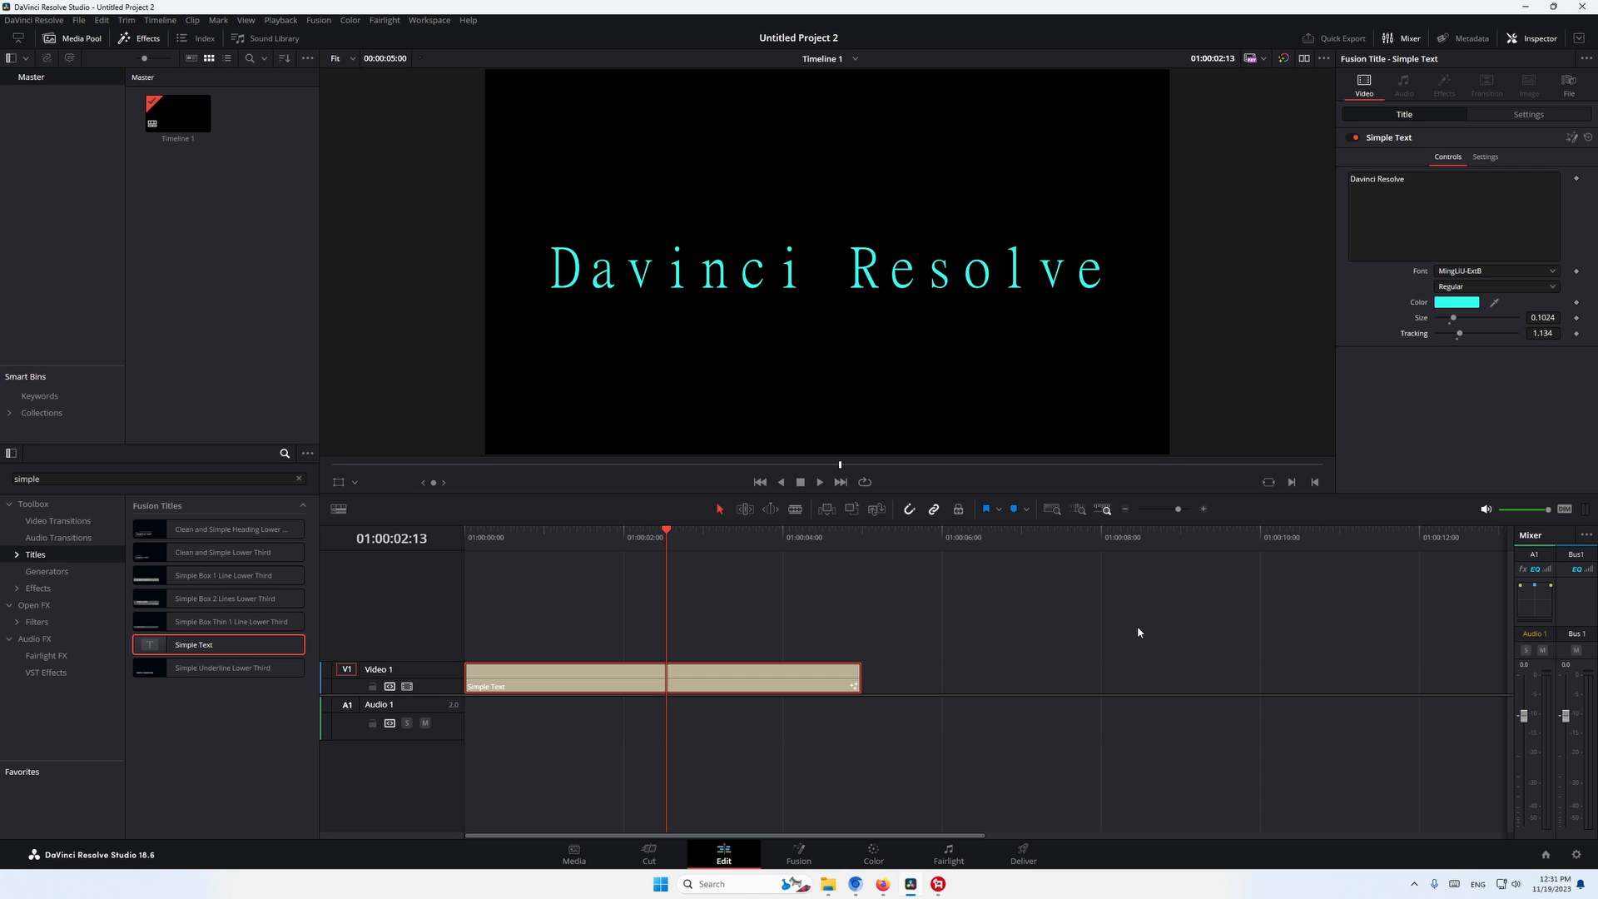